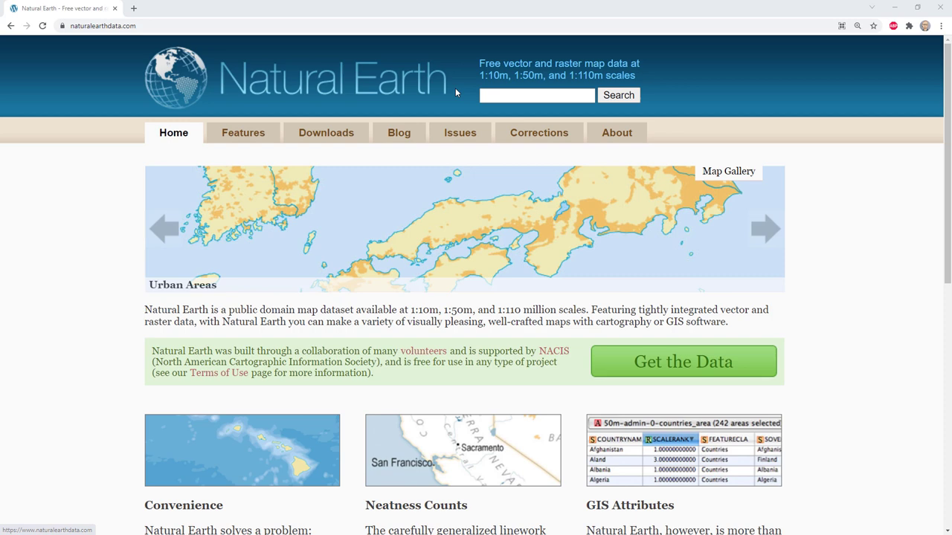
Download the 1:10m Physical ocean polygons (ne_10m_ocean.zip, 3.04 MB) from Natural Earth.
left_click(146, 31)
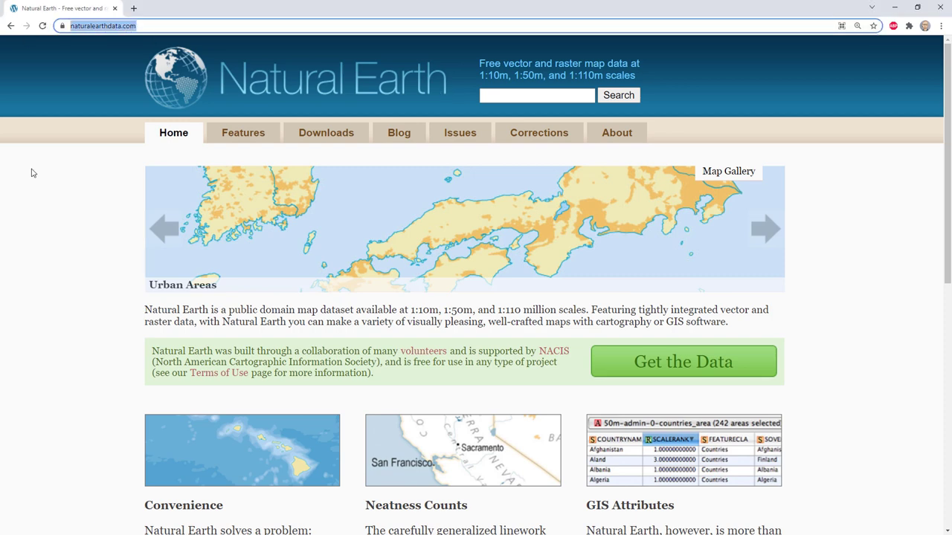
left_click(64, 236)
left_click(664, 369)
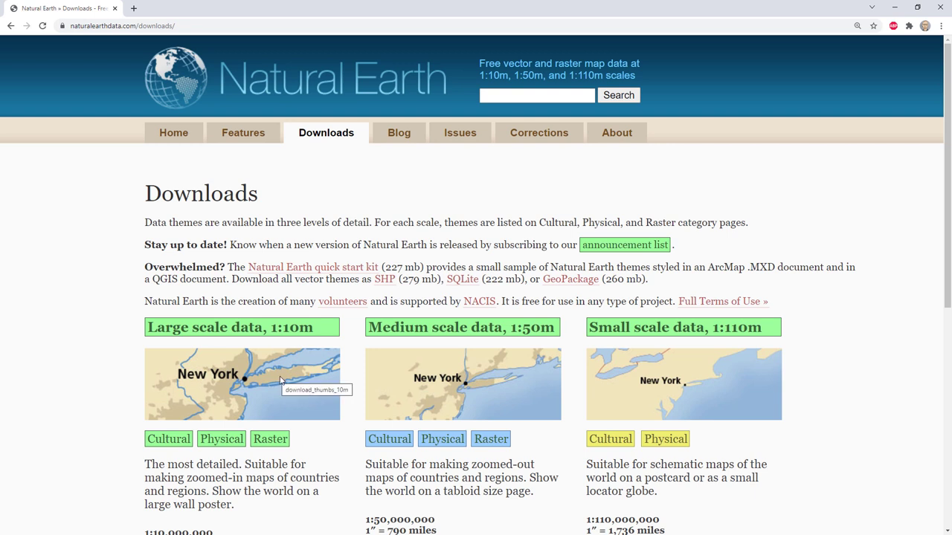
left_click(220, 441)
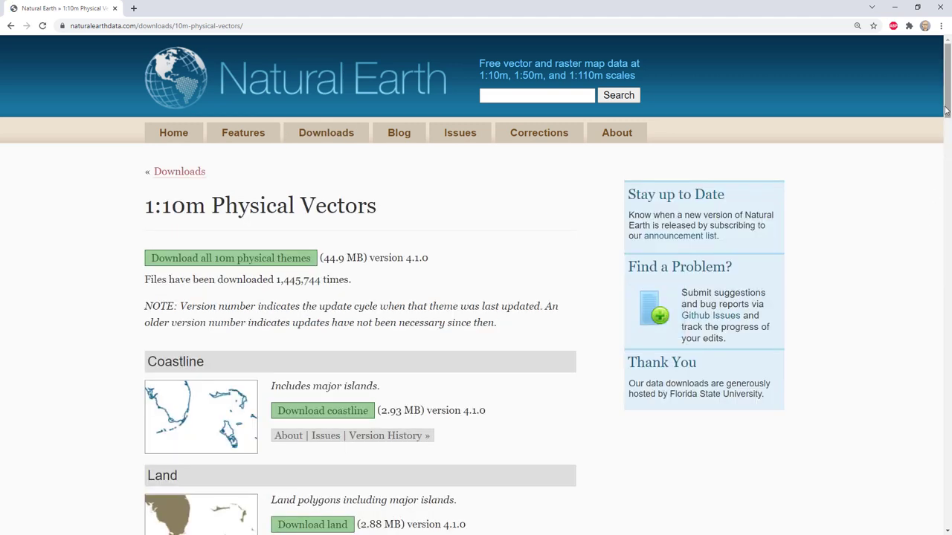
scroll(220, 441, "down", 4)
scroll(439, 314, "down", 5)
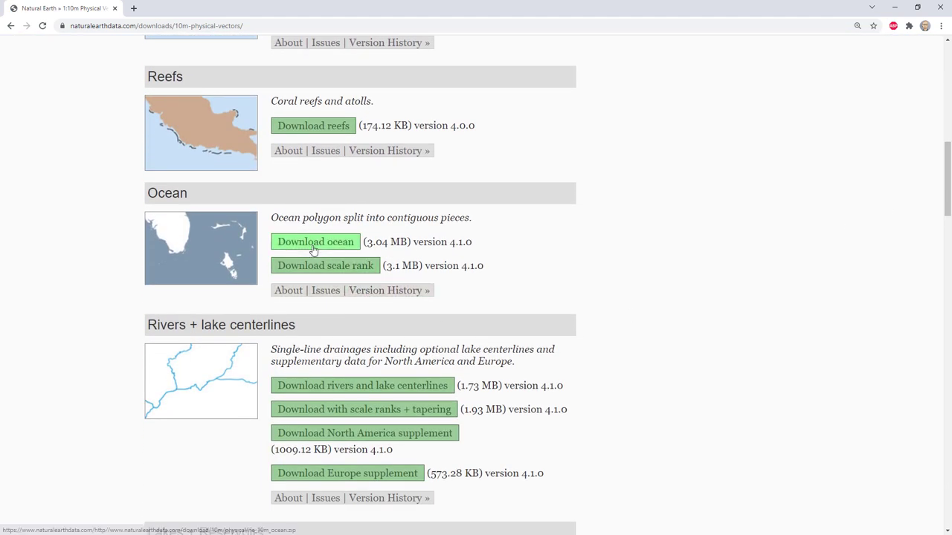
left_click(312, 248)
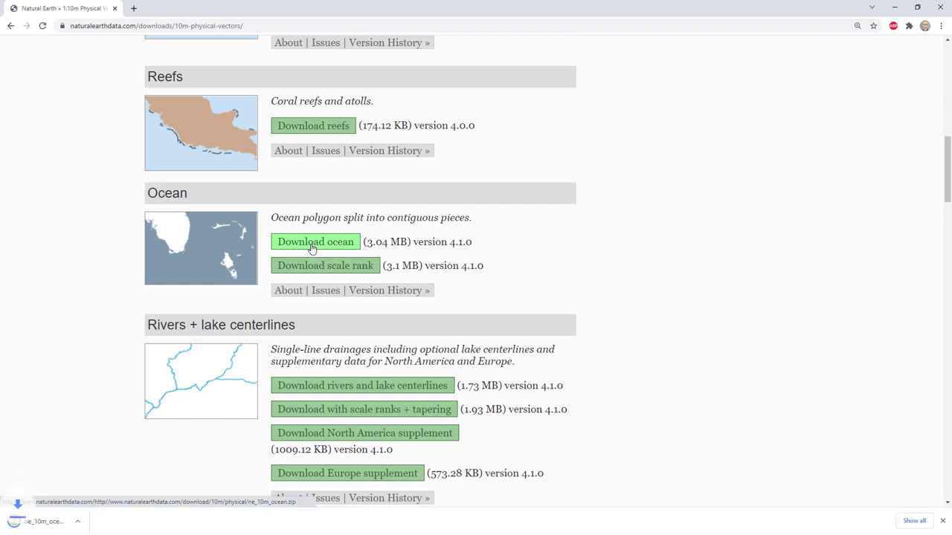
Copy all seven ne_10m_ocean files from the zip into the IndonesiaMap\Data folder.
left_click(71, 522)
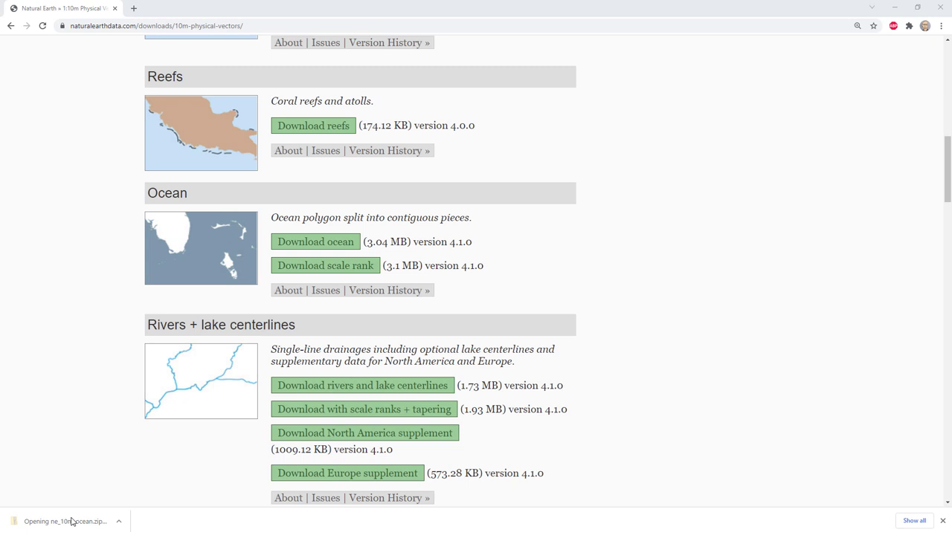
left_click_drag(554, 178, 795, 77)
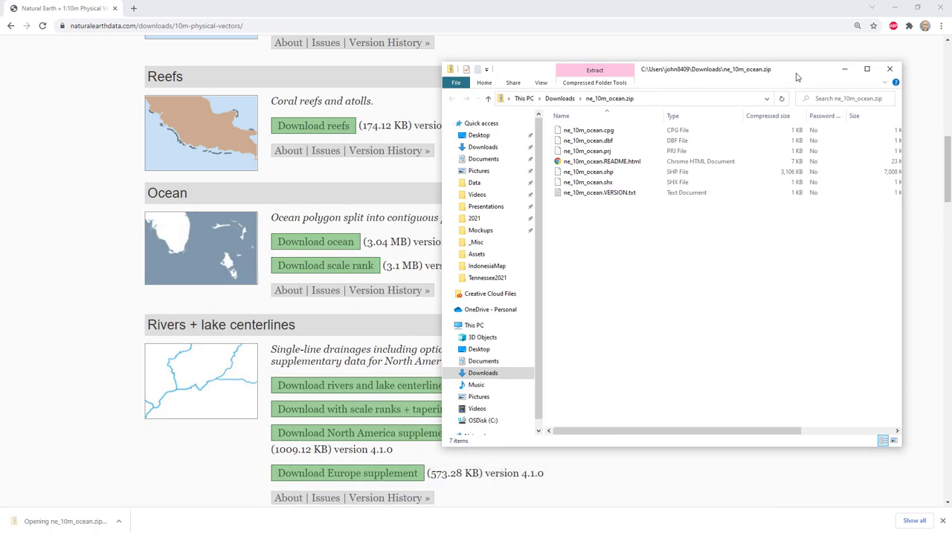
left_click_drag(298, 123, 340, 133)
left_click_drag(612, 206, 272, 300)
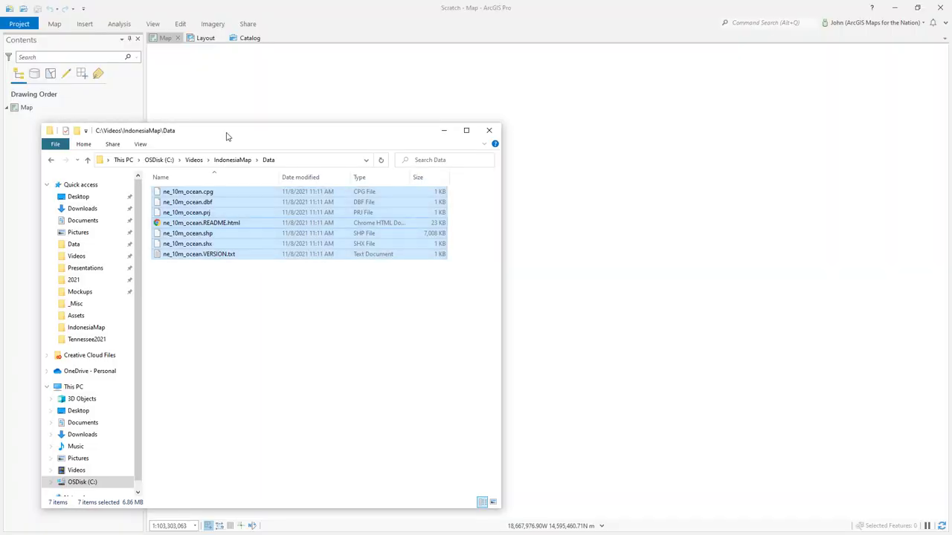
Add ne_10m_ocean.shp to the map and view its single-record Ocean attribute table.
left_click_drag(228, 134, 351, 119)
left_click(361, 291)
left_click_drag(318, 219, 64, 210)
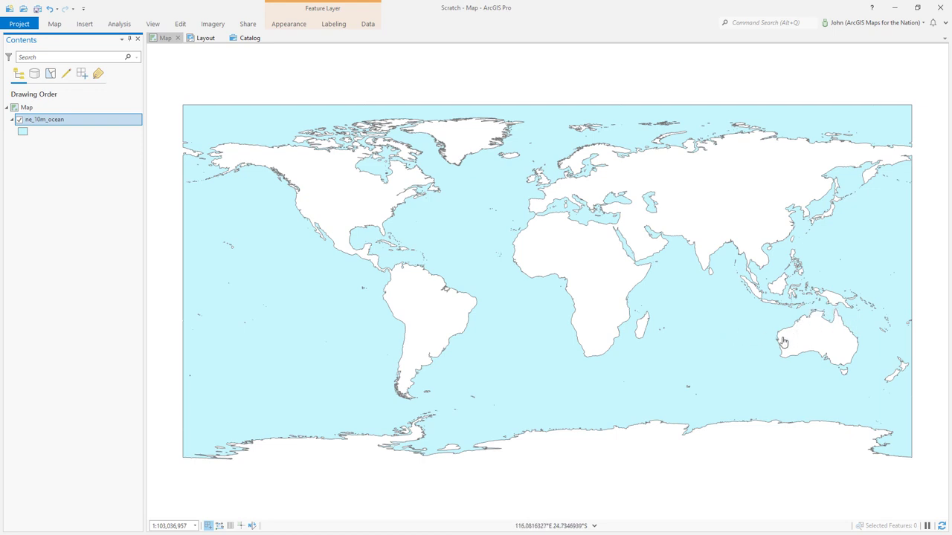
right_click(84, 124)
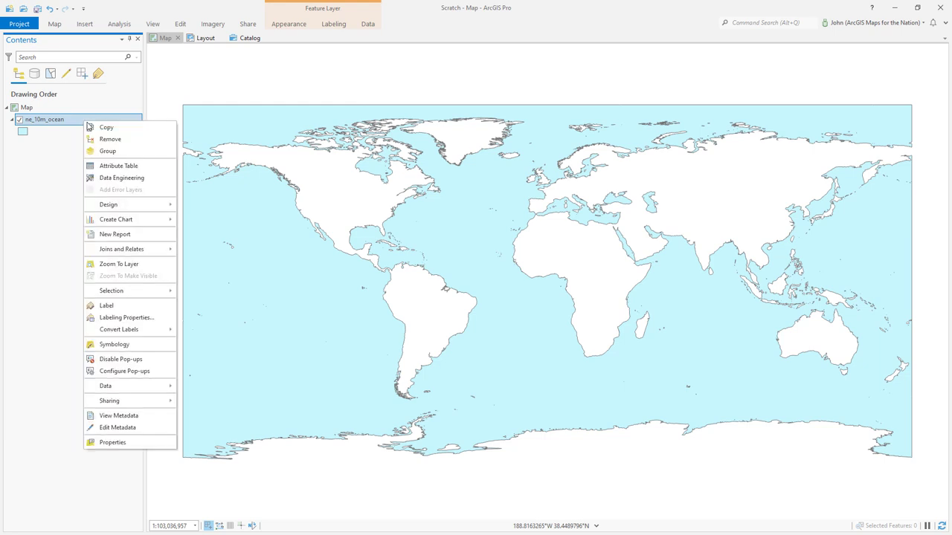
left_click(113, 168)
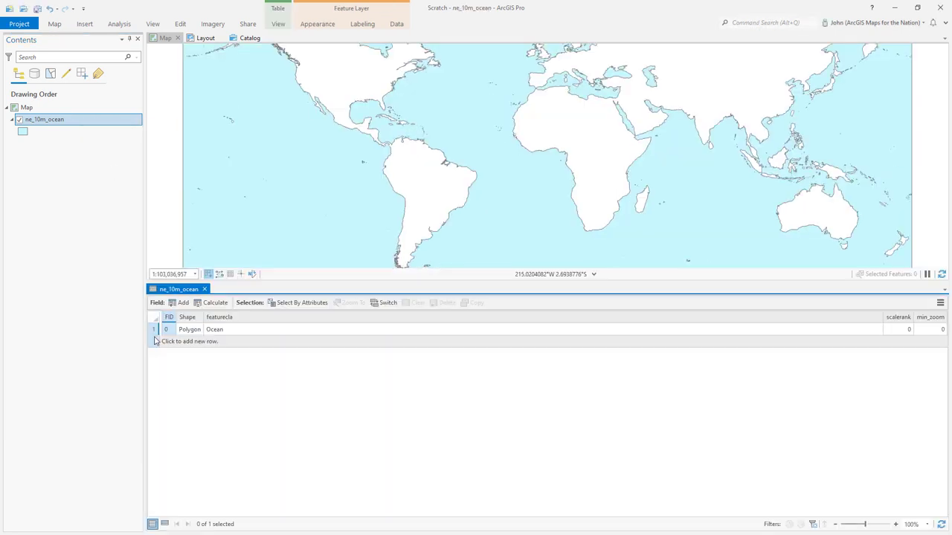
Close the attribute table and zoom and pan until the Indonesian archipelago fills the view.
left_click(205, 289)
scroll(649, 344, "up", 5)
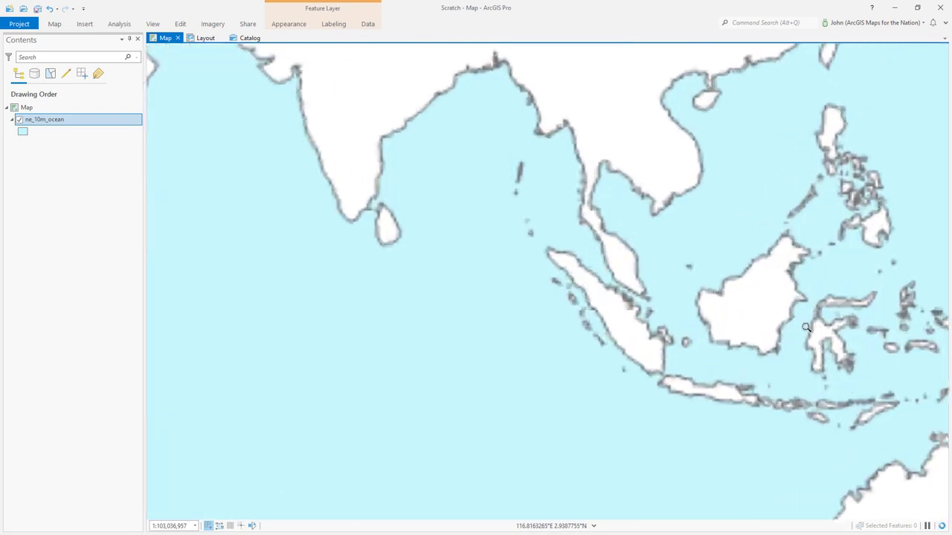
scroll(649, 345, "up", 2)
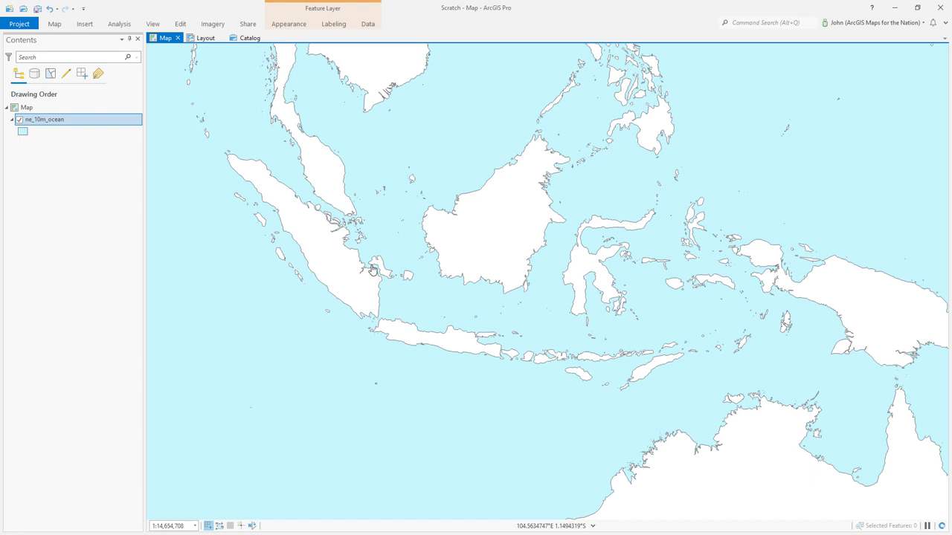
scroll(399, 303, "up", 2)
left_click_drag(347, 362, 346, 224)
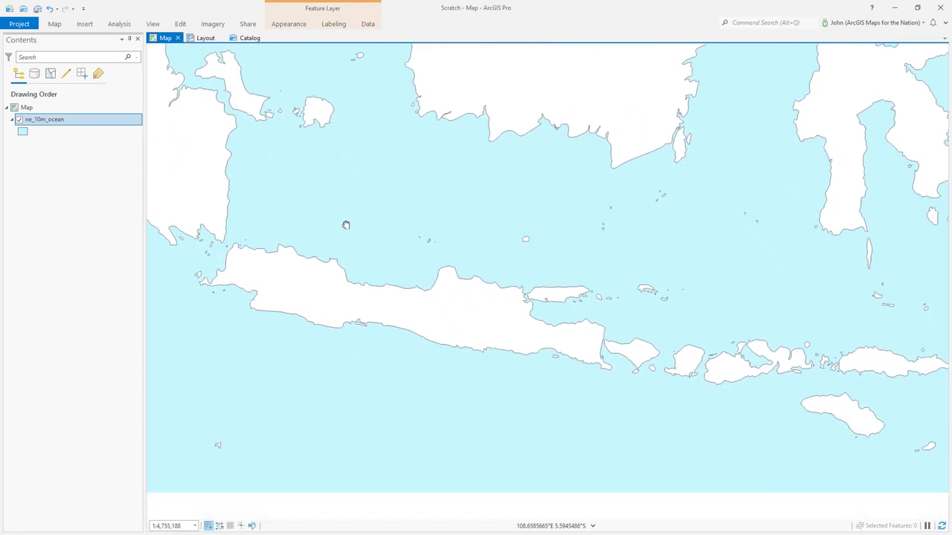
left_click_drag(618, 445, 491, 270)
left_click_drag(709, 446, 637, 416)
left_click_drag(476, 235, 472, 297)
scroll(584, 384, "down", 2)
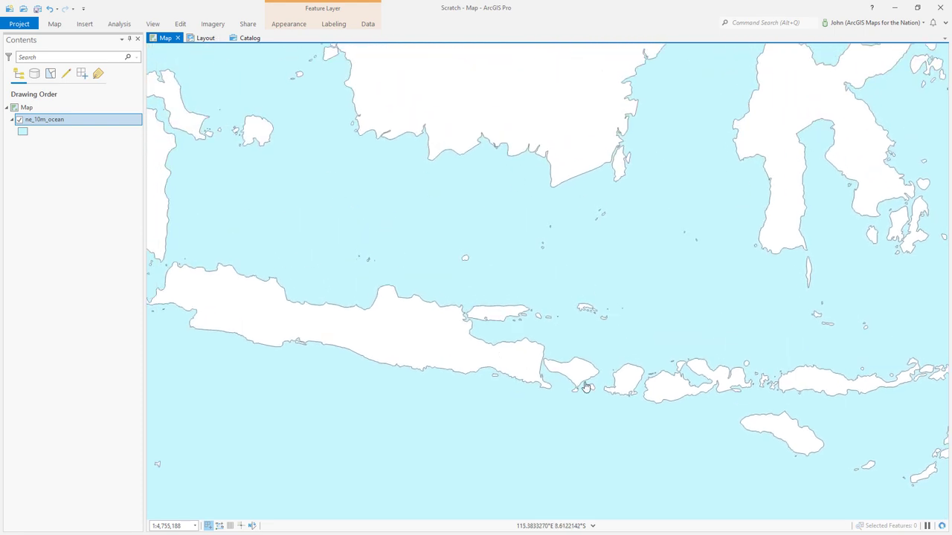
scroll(570, 369, "down", 1)
left_click_drag(529, 395, 480, 348)
scroll(563, 379, "down", 2)
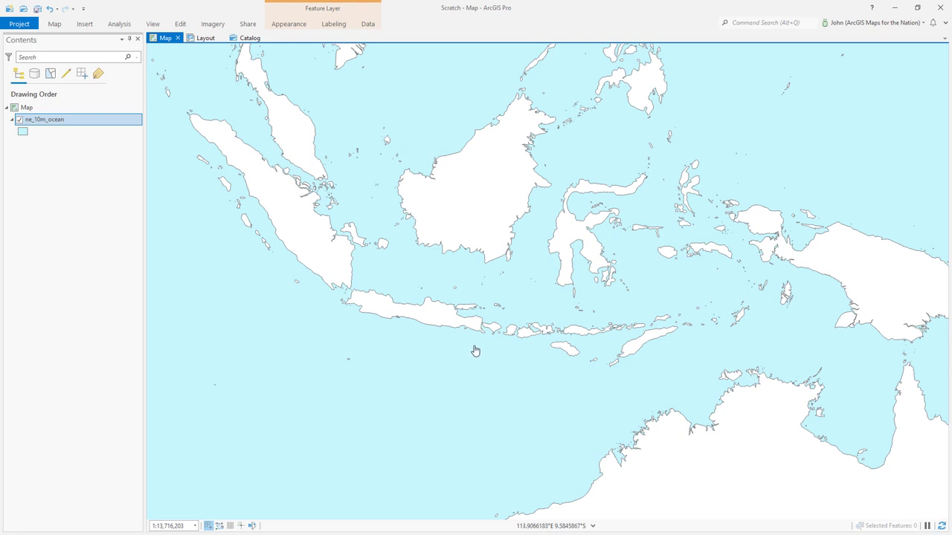
Switch the map's basemap to World Imagery and recentre on Indonesia.
left_click(34, 110)
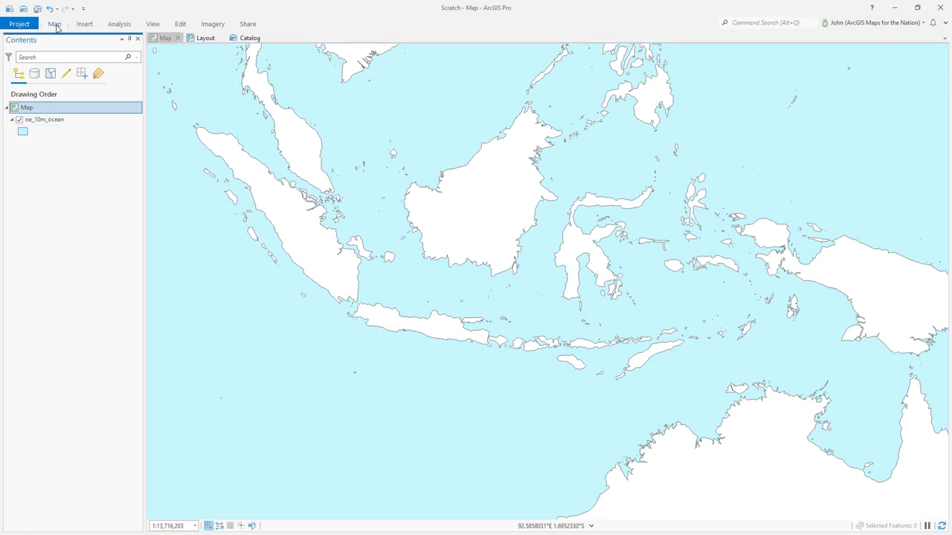
left_click(54, 24)
left_click(179, 46)
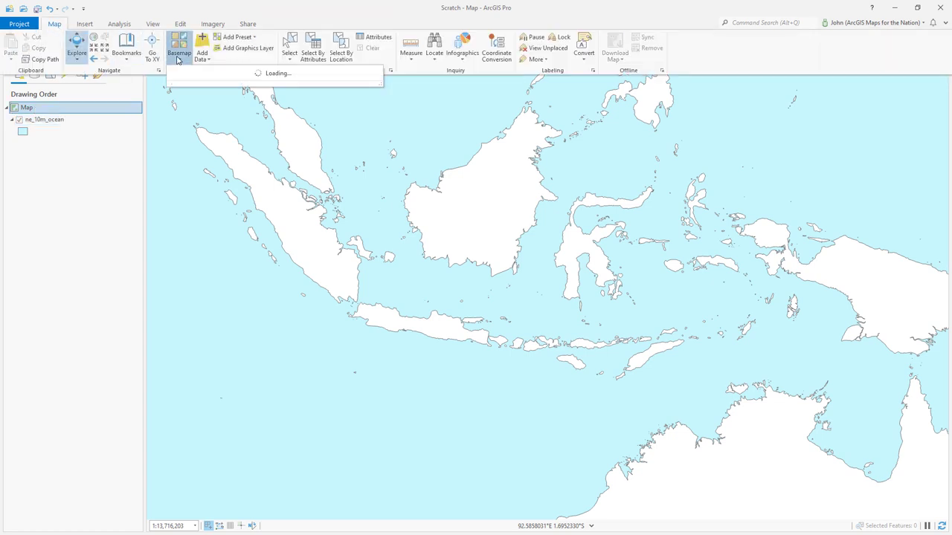
left_click(201, 230)
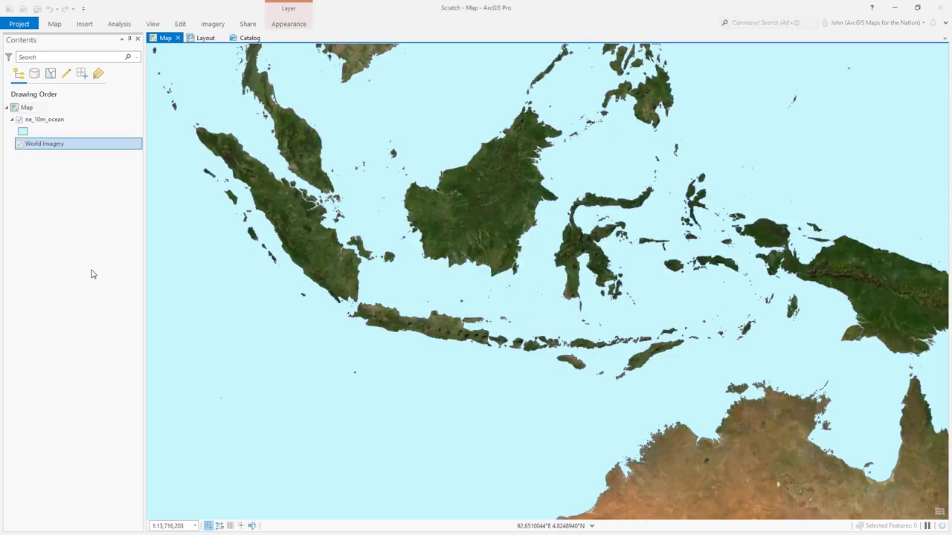
scroll(427, 302, "up", 2)
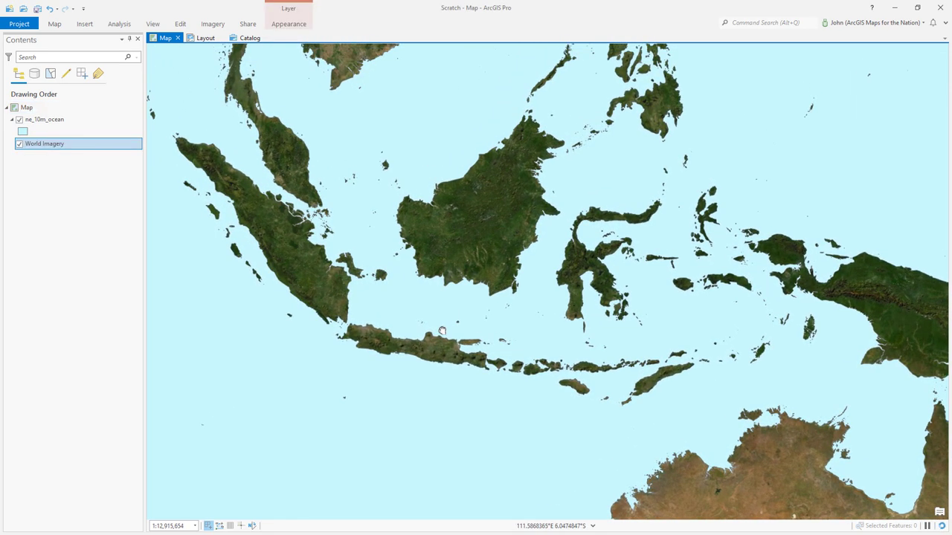
left_click_drag(427, 302, 445, 334)
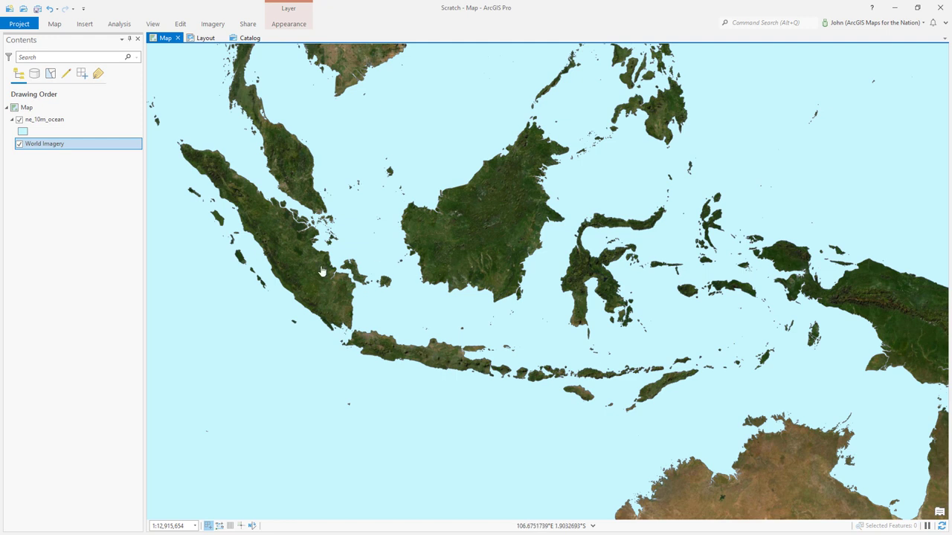
Search Living Atlas for hillshade and add World Hillshade (Dark) to the map.
right_click(52, 109)
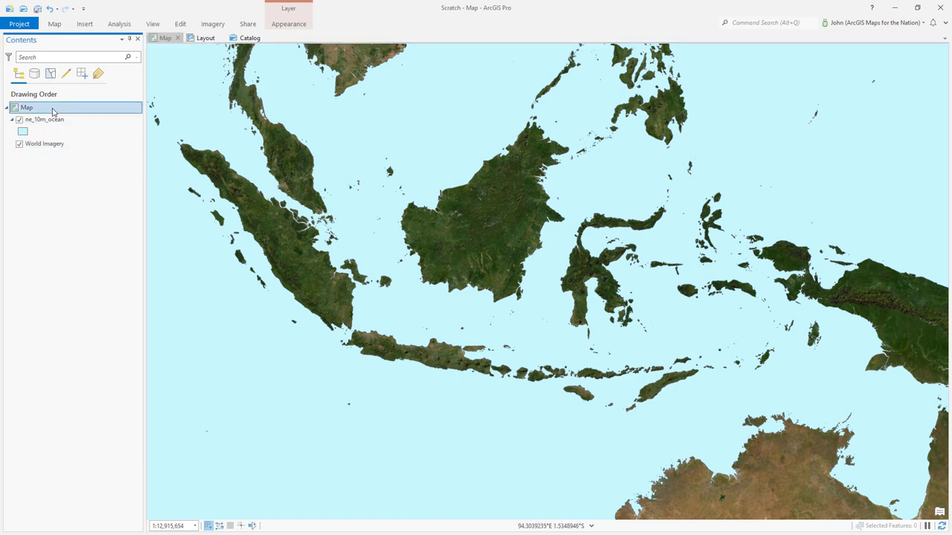
left_click(74, 118)
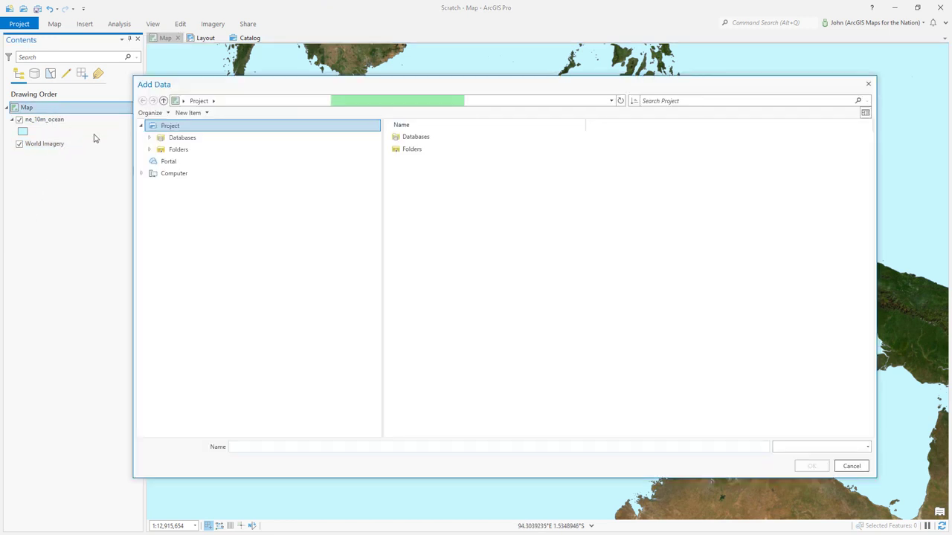
left_click(241, 235)
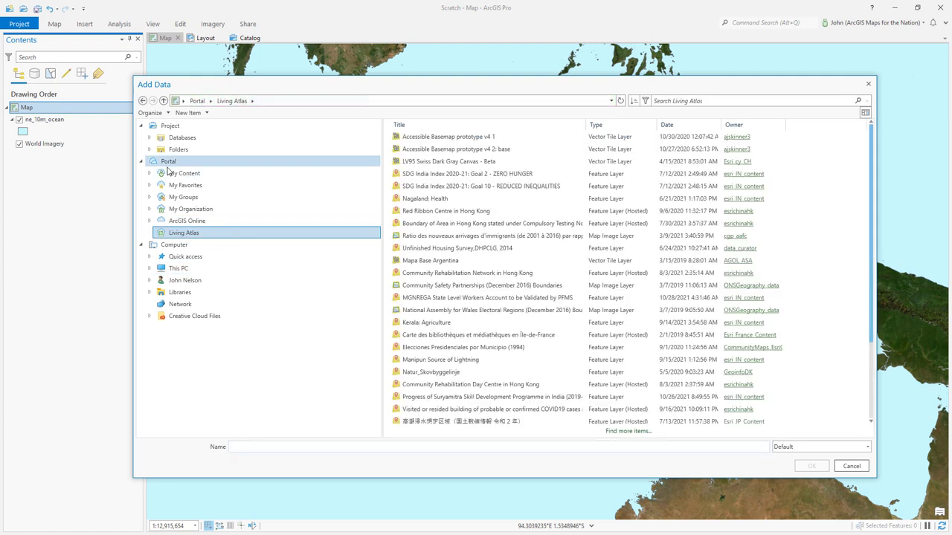
left_click(676, 100)
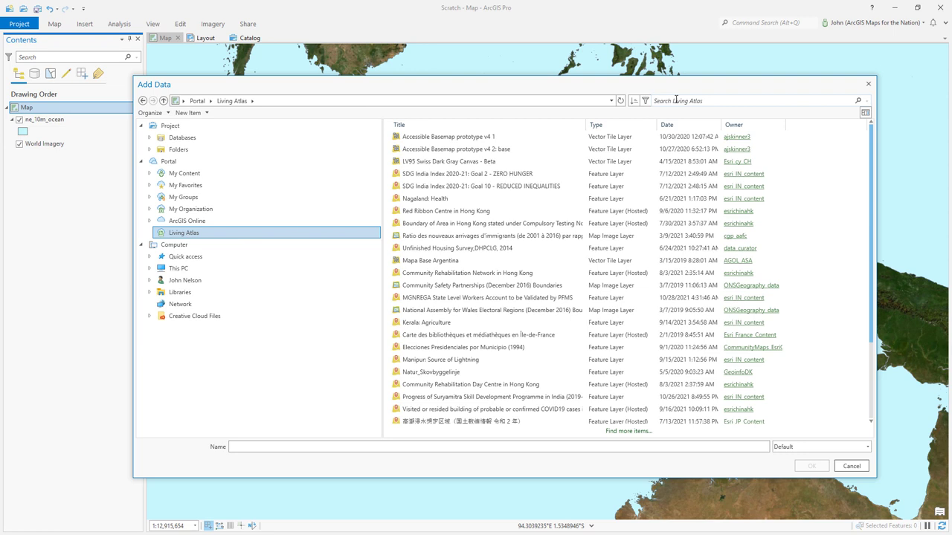
type("hillshade")
key("Return")
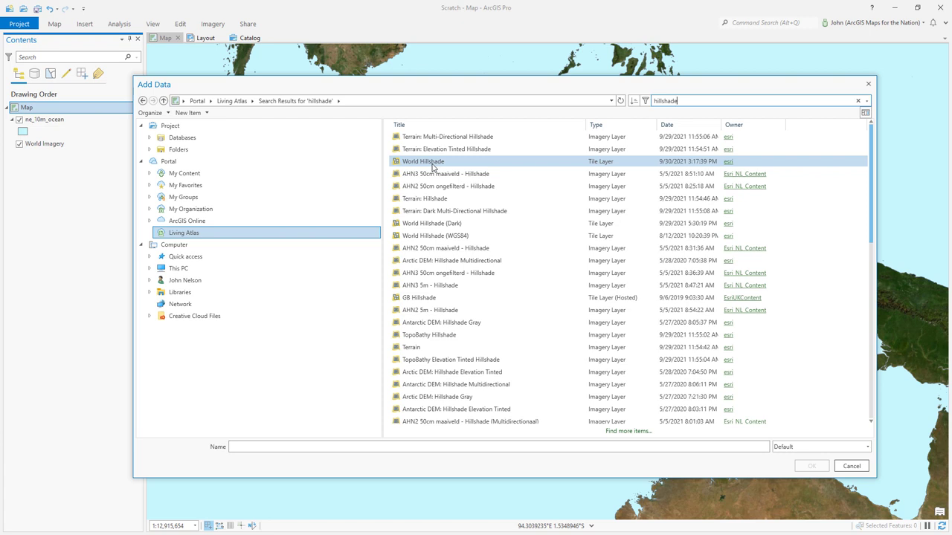
left_click(430, 224)
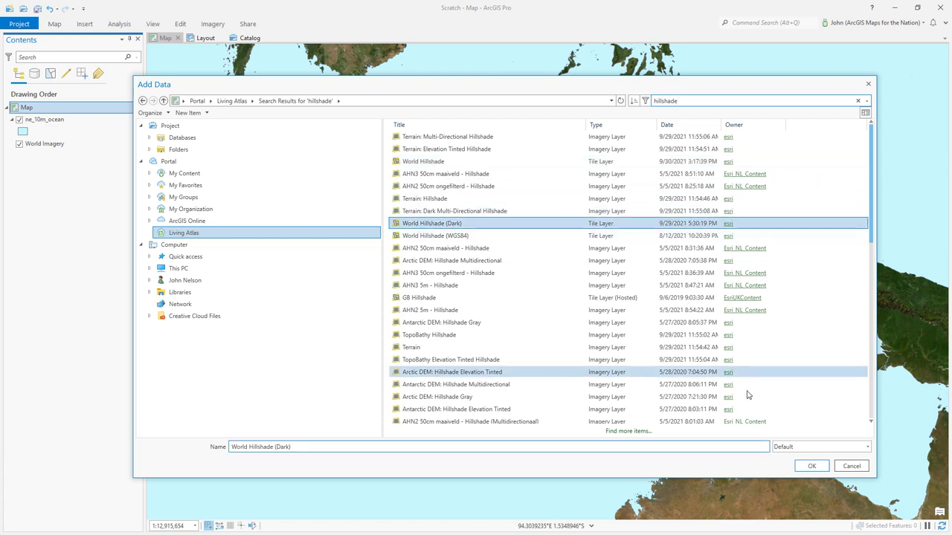
left_click(811, 467)
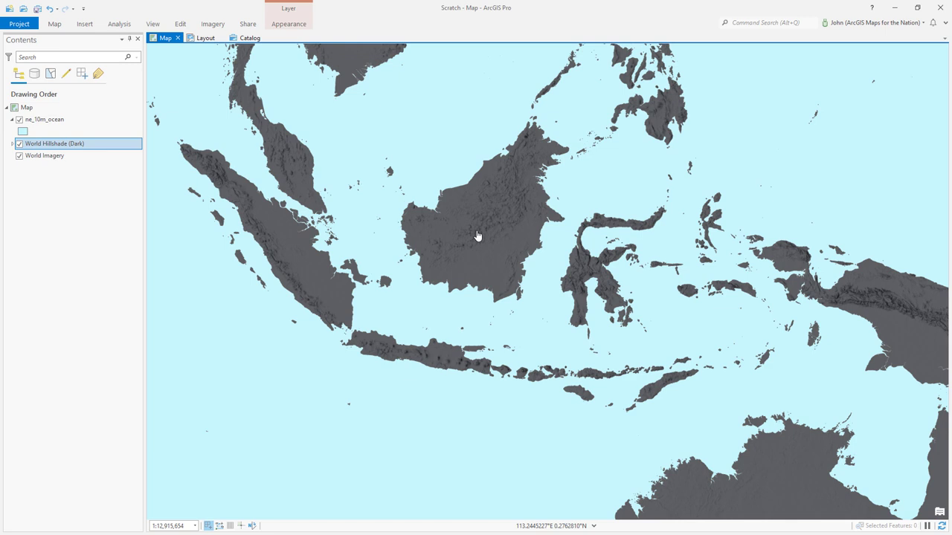
Compare the map with the dark hillshade off and on, then blend it in Luminosity mode.
left_click(20, 144)
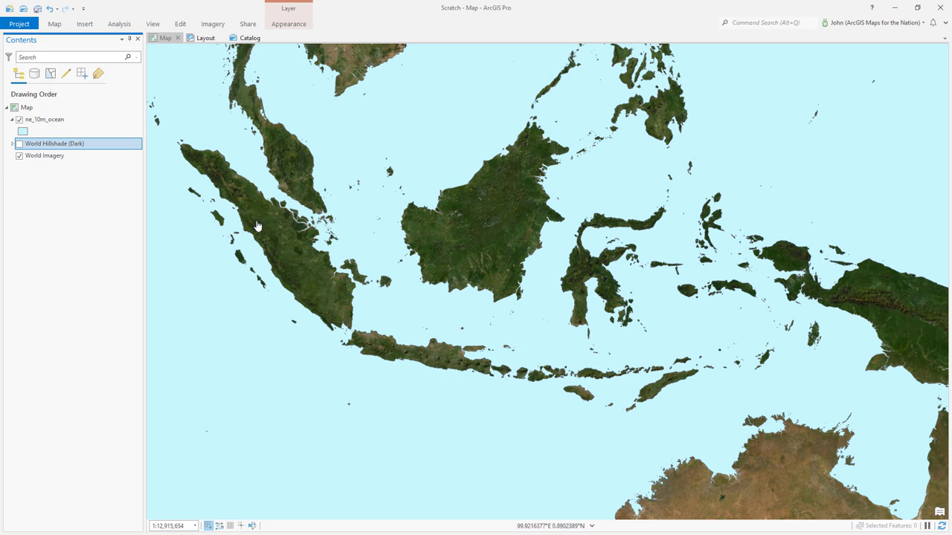
left_click(20, 144)
left_click(287, 24)
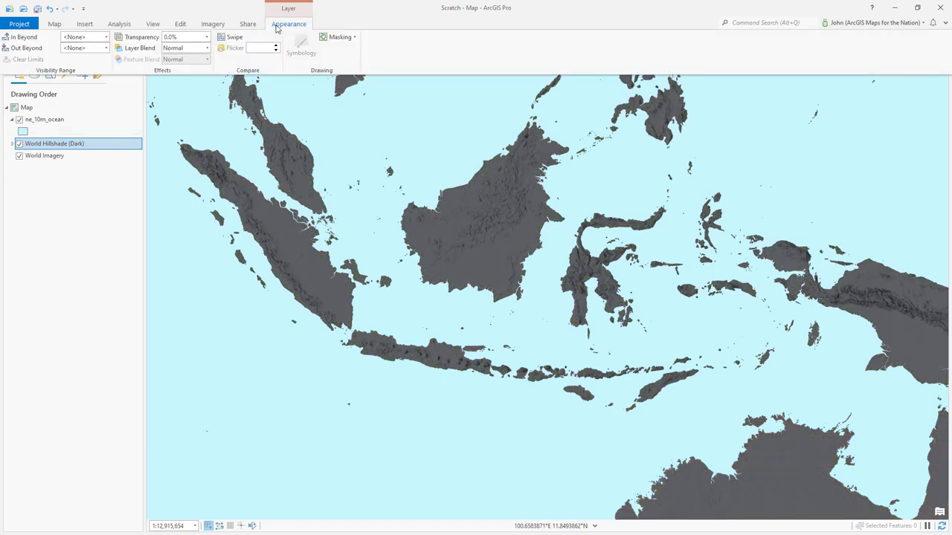
left_click(206, 48)
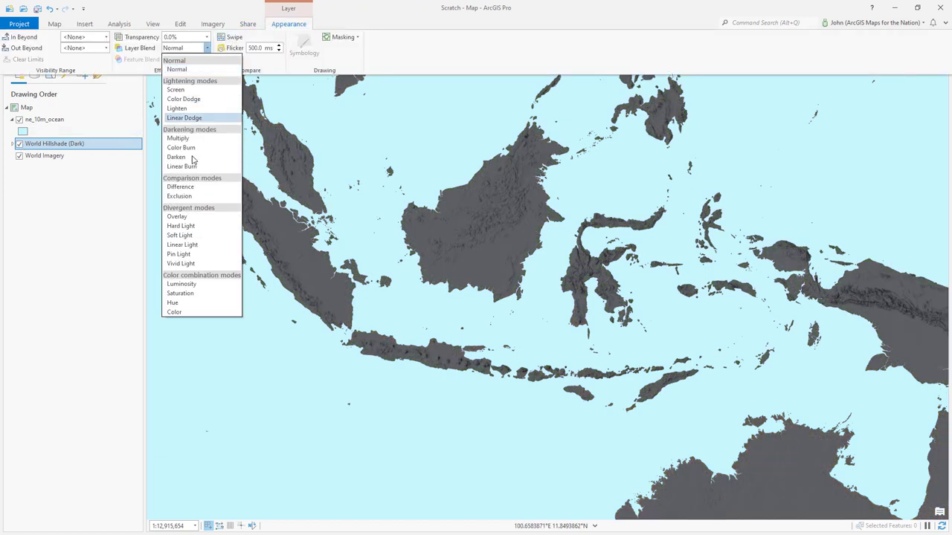
left_click(179, 285)
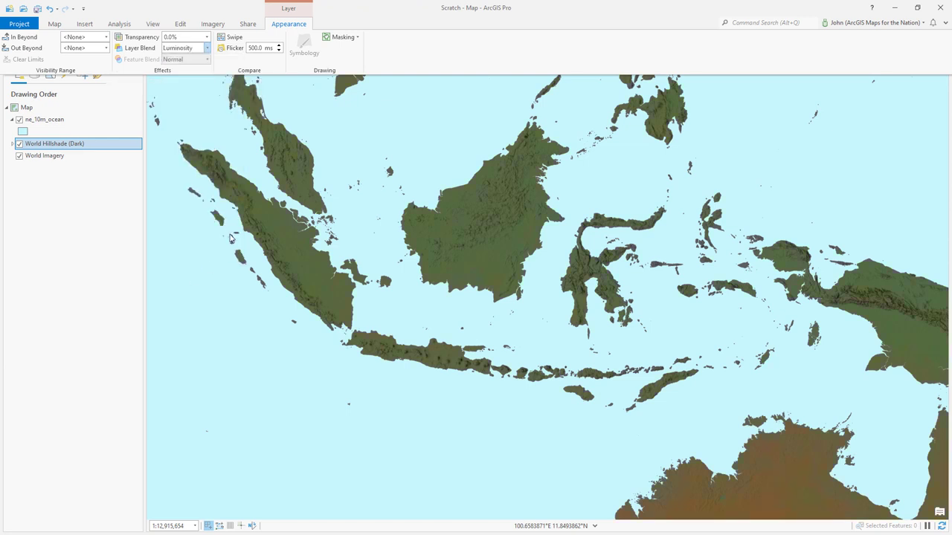
Set the World Hillshade (Dark) layer's transparency to 60%.
left_click(104, 147)
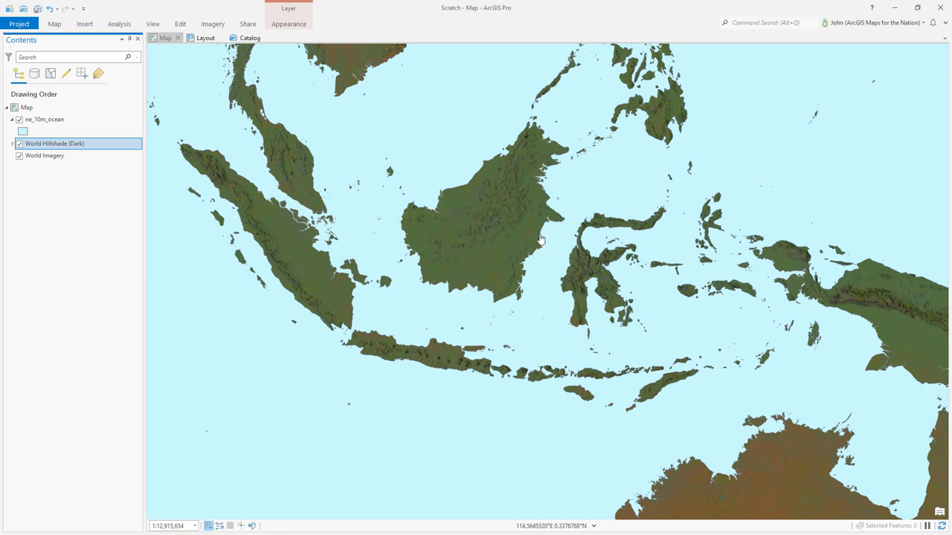
left_click(289, 24)
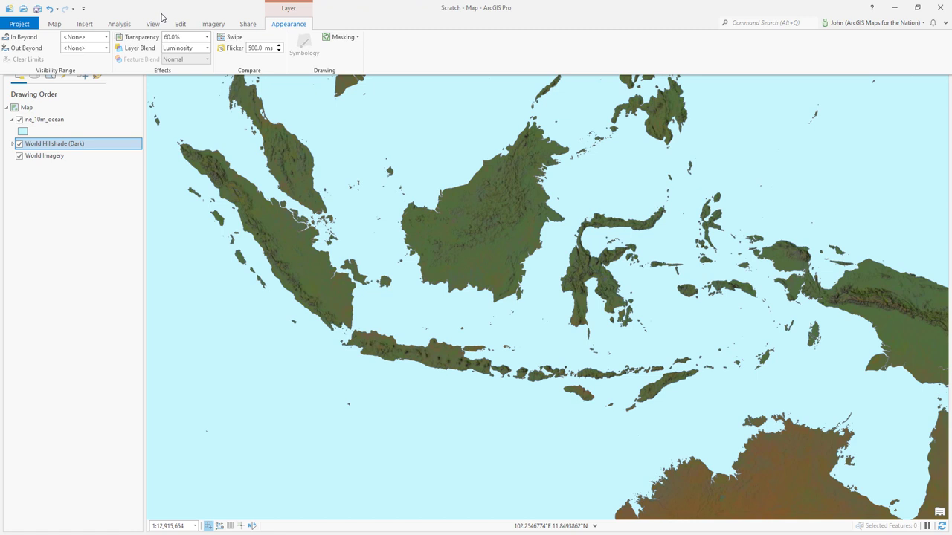
left_click(99, 261)
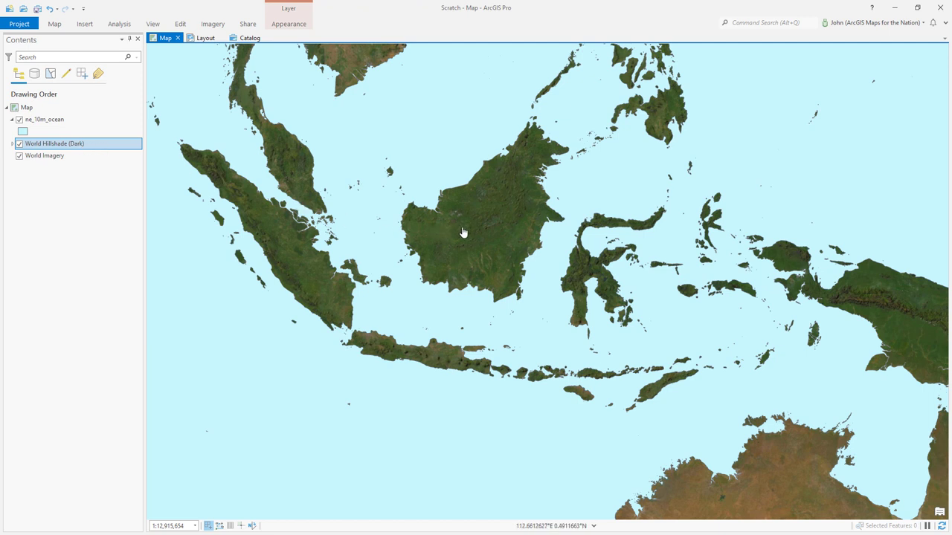
Search Living Atlas for 'hillshade' and add the light World Hillshade layer.
right_click(38, 107)
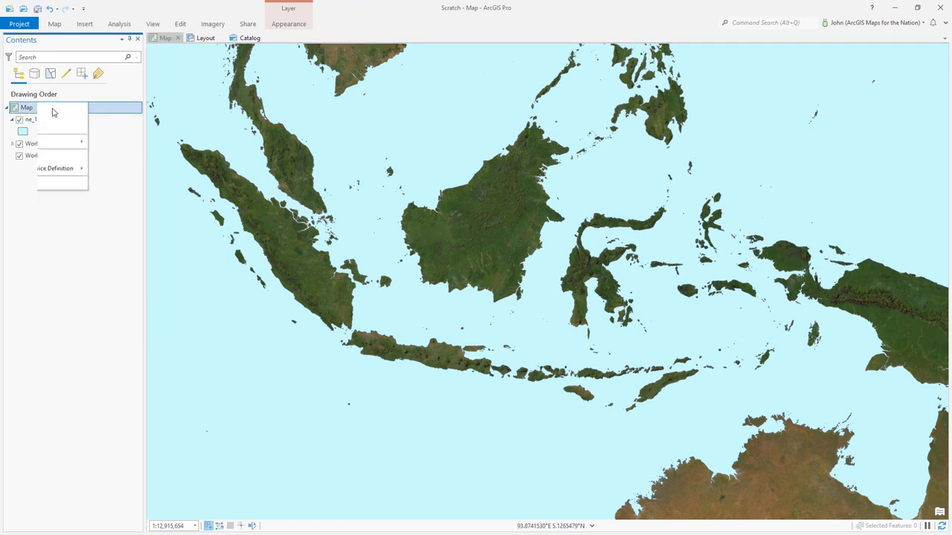
left_click(65, 110)
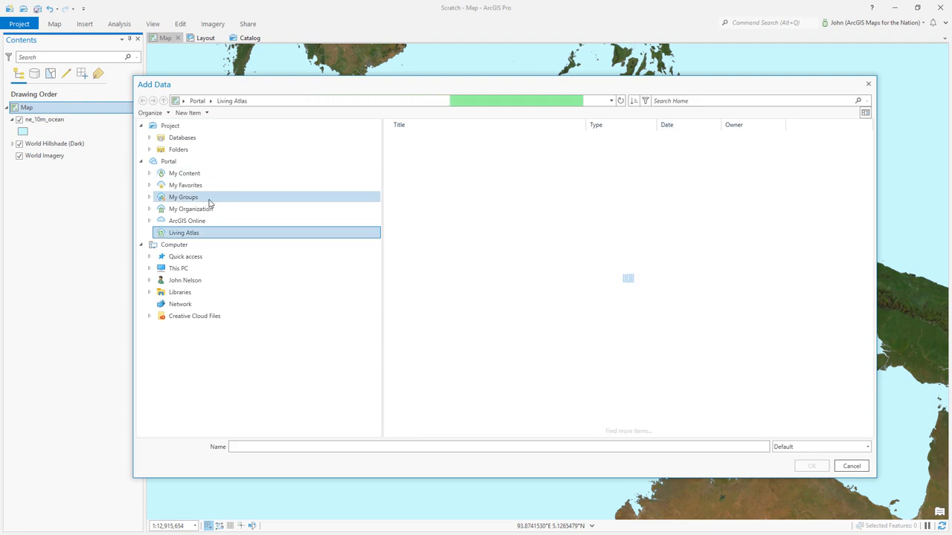
left_click(685, 99)
type("hillshad")
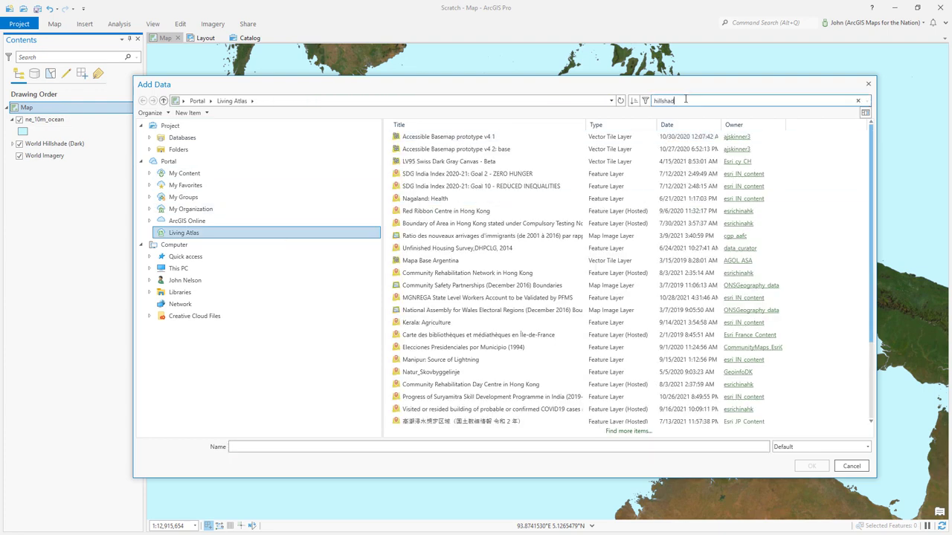
type("e")
key("Return")
left_click(439, 162)
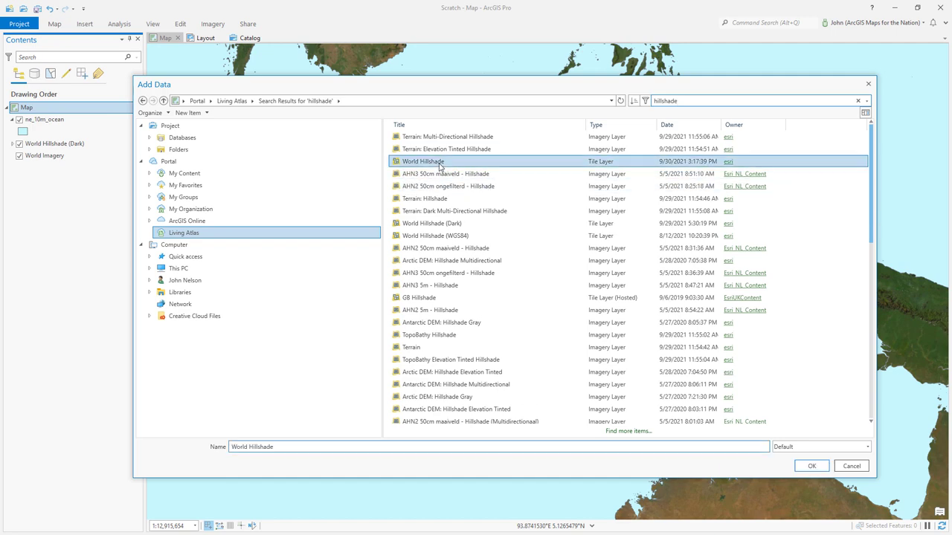
left_click(810, 467)
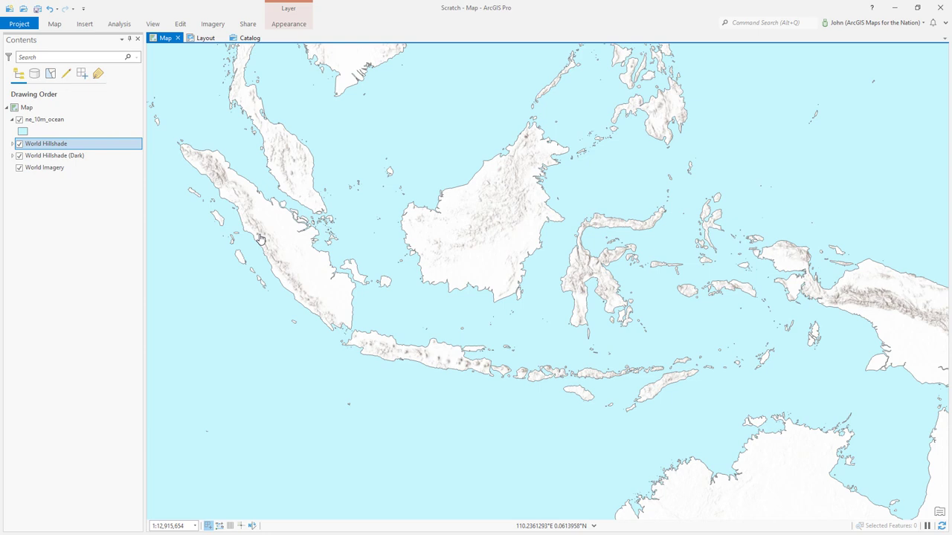
Set World Hillshade's layer blend to Overlay, then select World Hillshade (Dark).
left_click(286, 25)
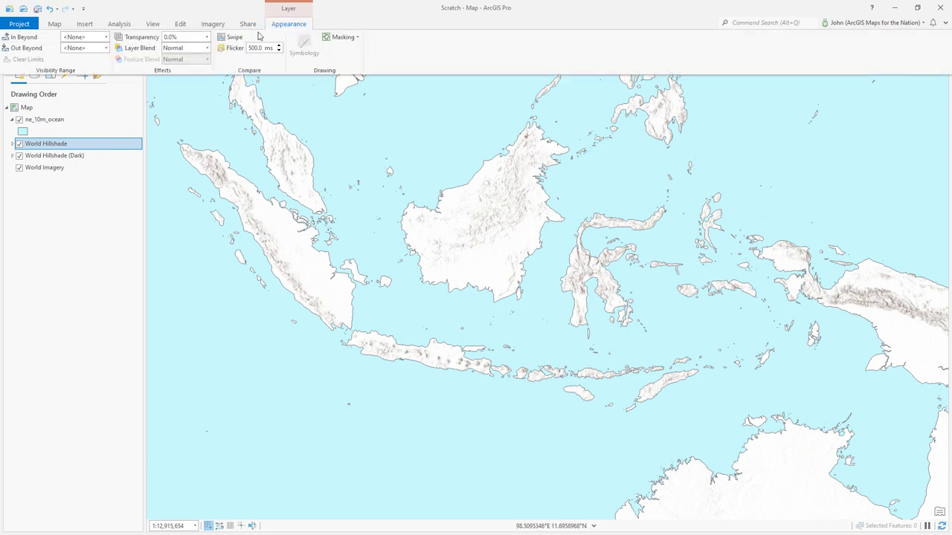
left_click(186, 48)
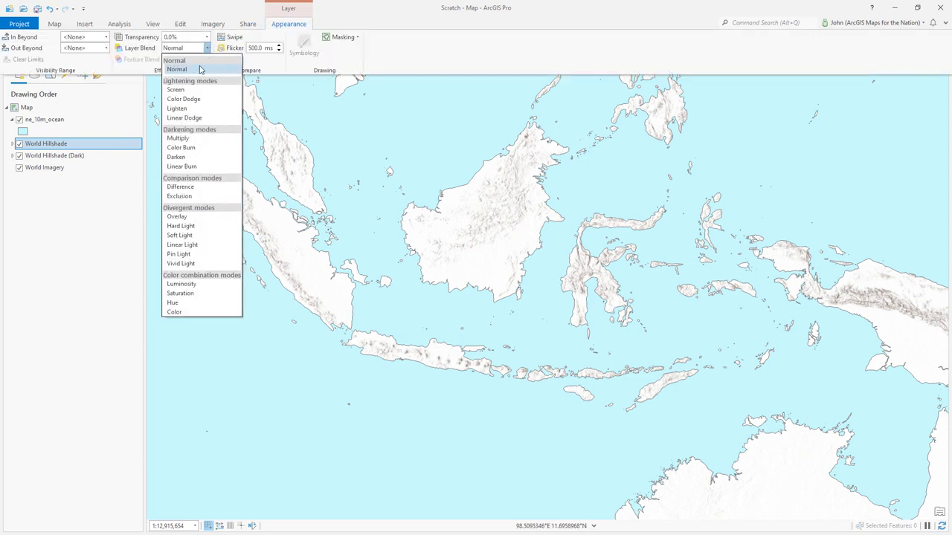
left_click(182, 220)
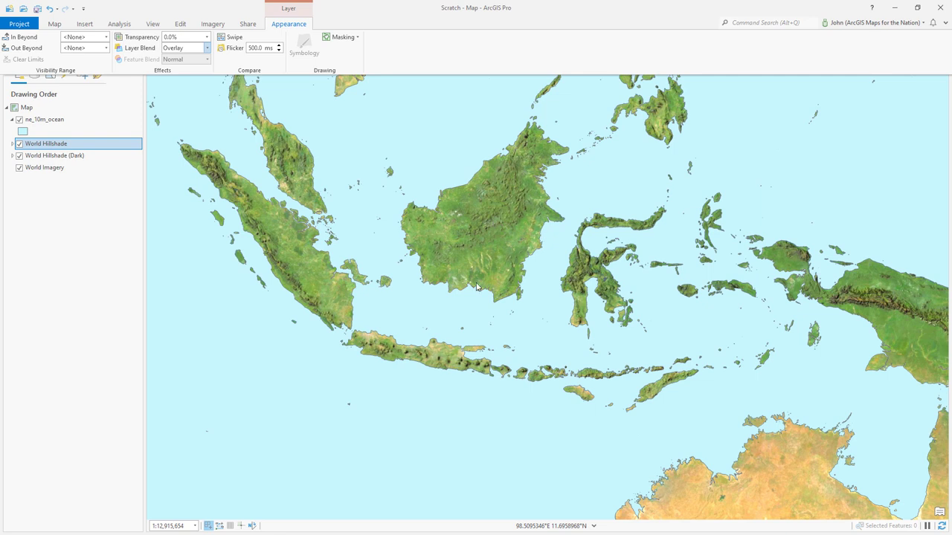
left_click(84, 284)
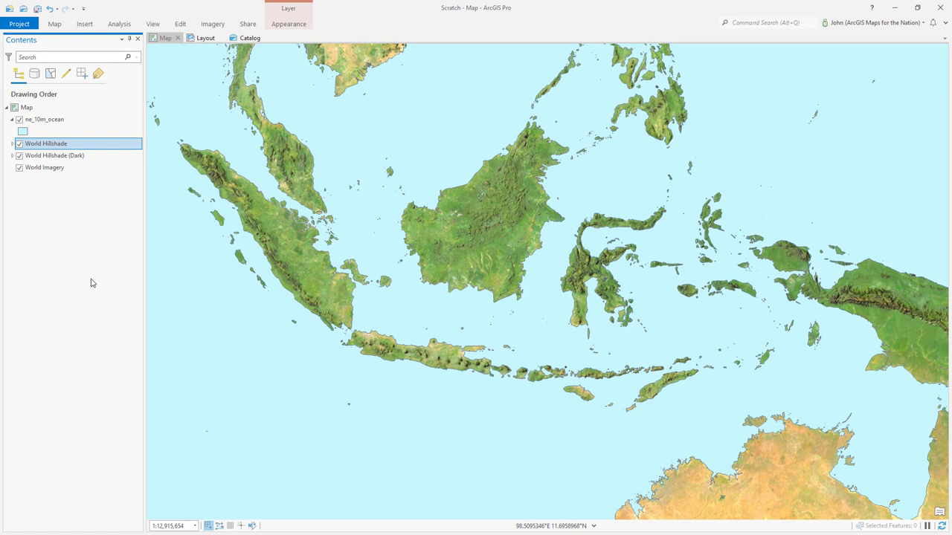
left_click(22, 156)
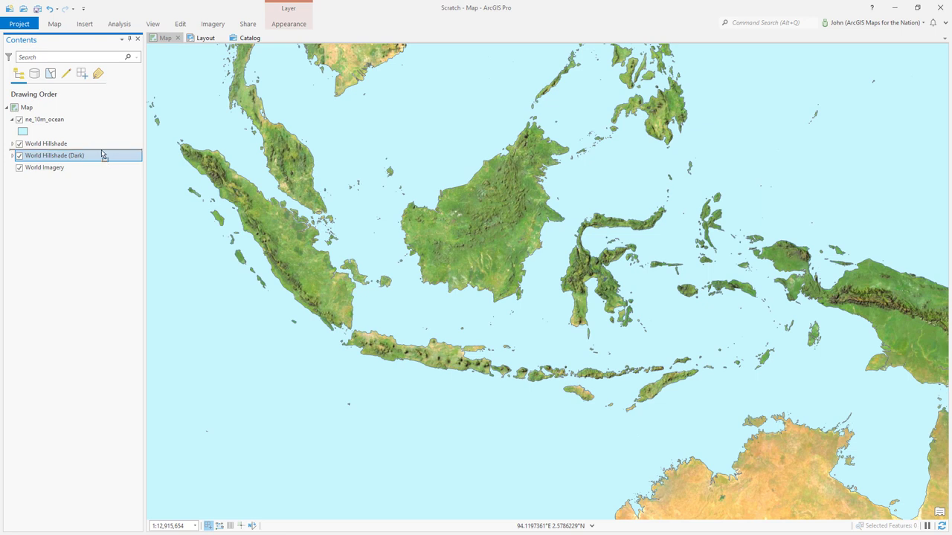
Paste a duplicate World Hillshade (Dark) layer and zoom out to centre the whole world.
key("ctrl+v")
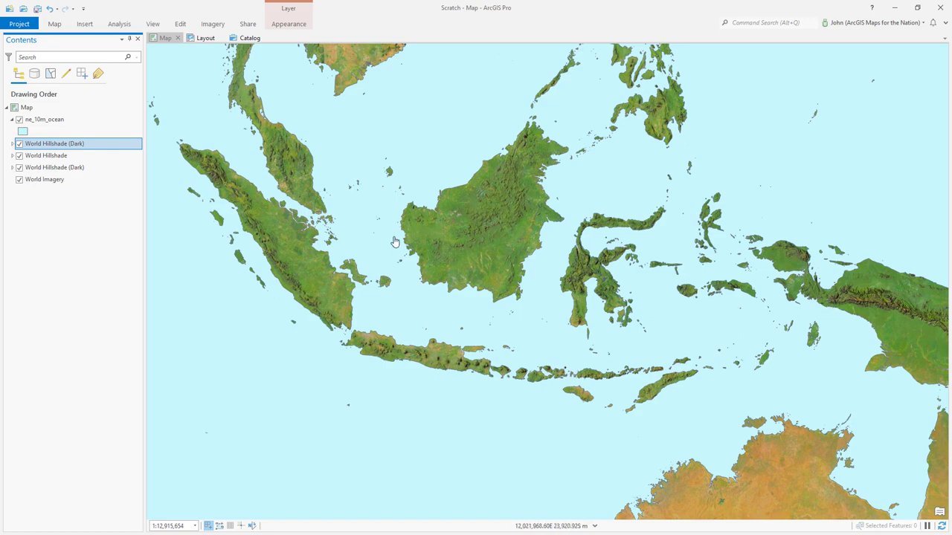
scroll(510, 264, "down", 4)
scroll(510, 264, "down", 5)
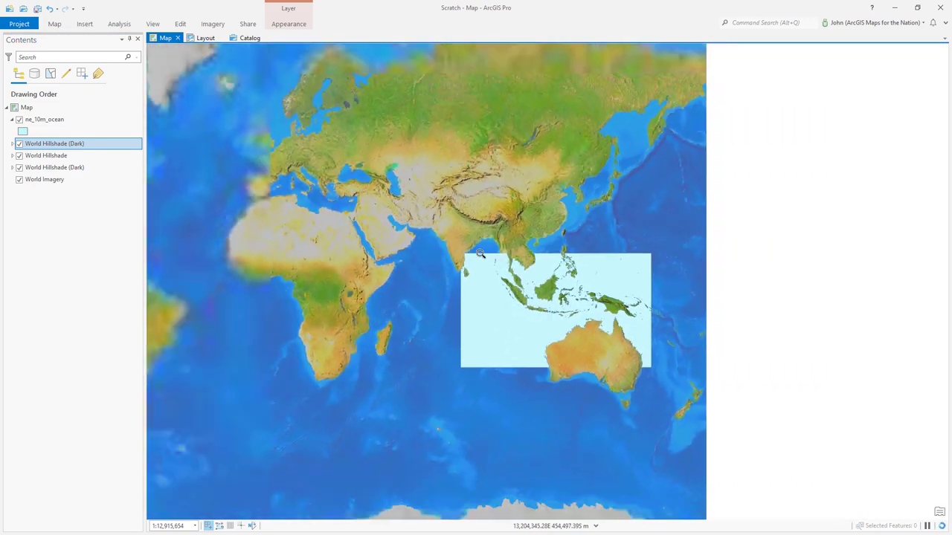
left_click_drag(359, 257, 454, 256)
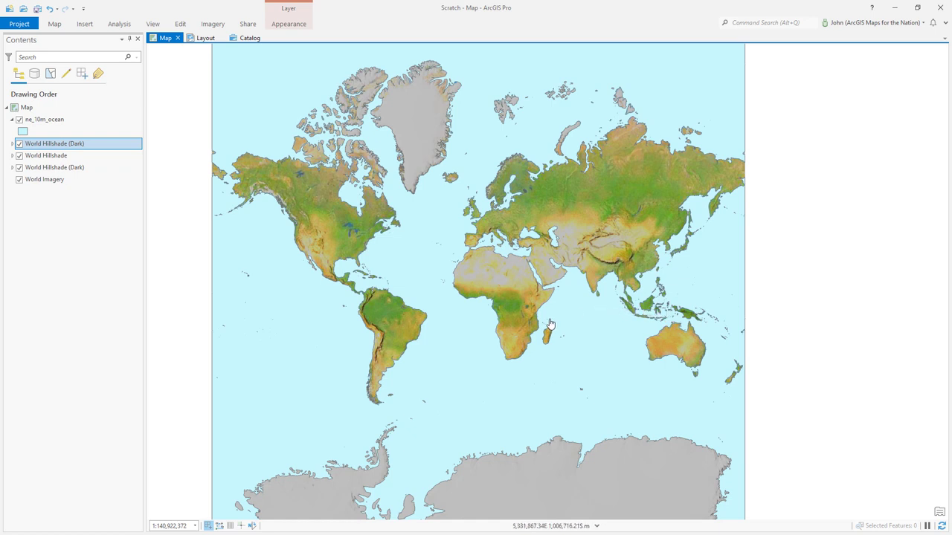
Switch the map's coordinate system to The World from Space and zoom in on the globe.
double_click(27, 108)
left_click(333, 232)
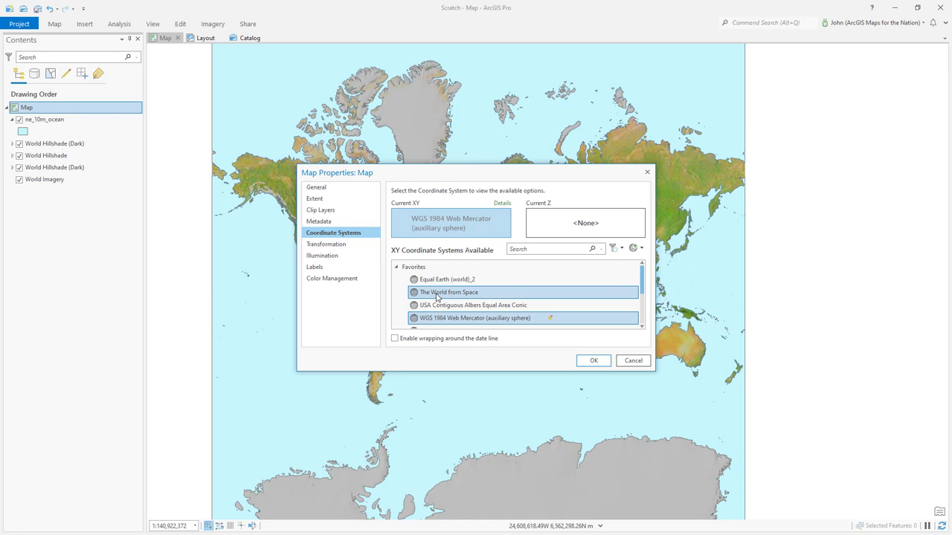
left_click(436, 295)
left_click(593, 360)
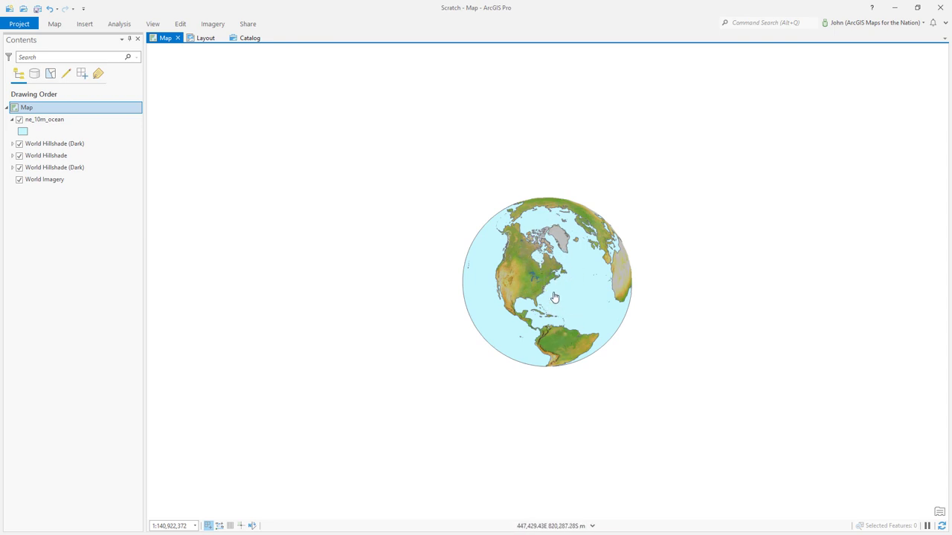
scroll(552, 293, "up", 3)
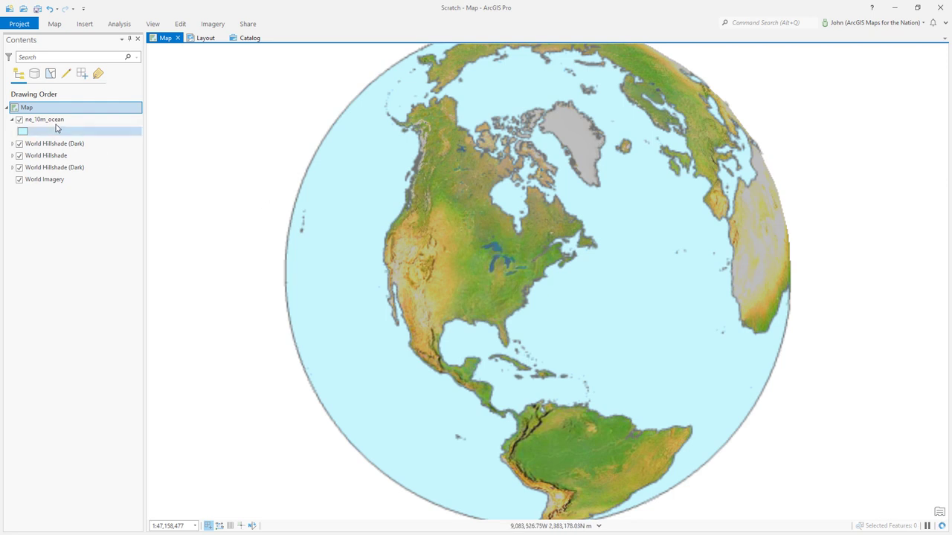
Make an editable copy of The World from Space projection in Map Properties.
right_click(41, 104)
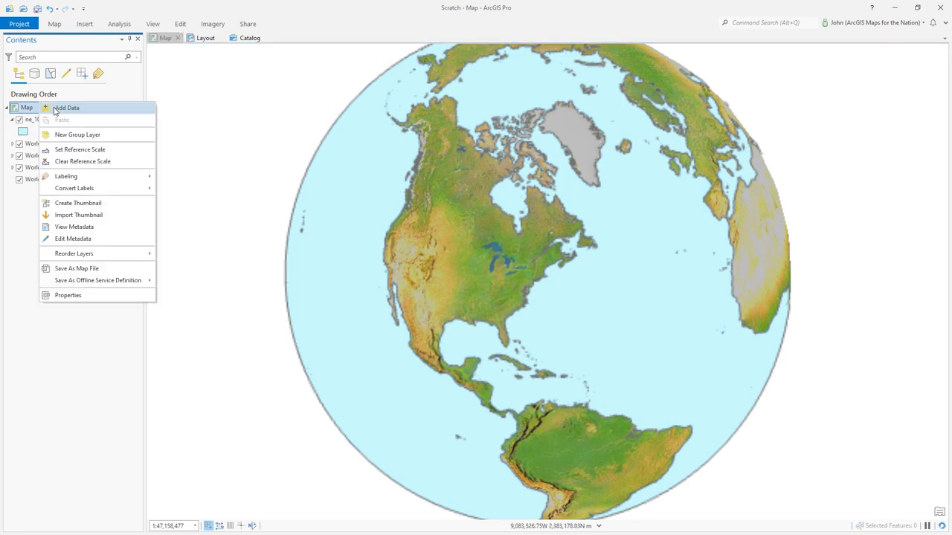
left_click(67, 296)
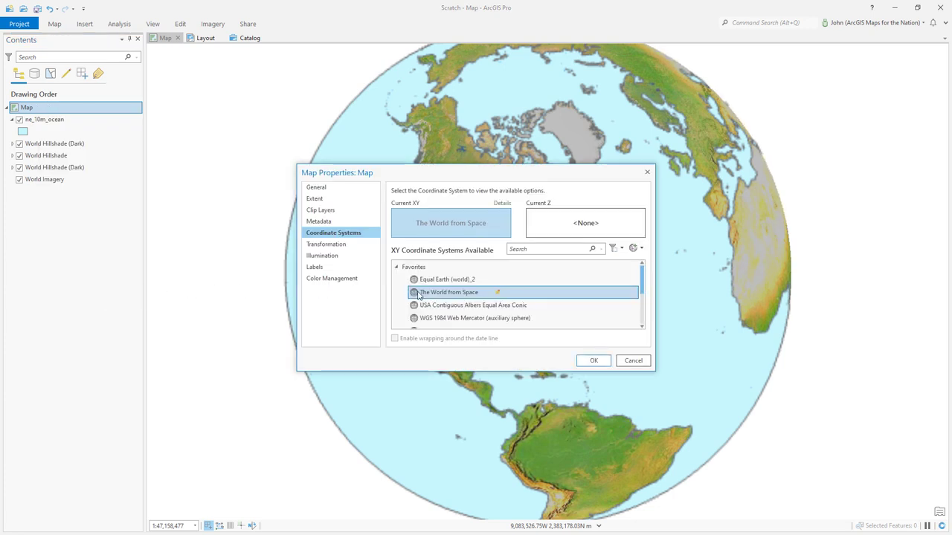
right_click(438, 297)
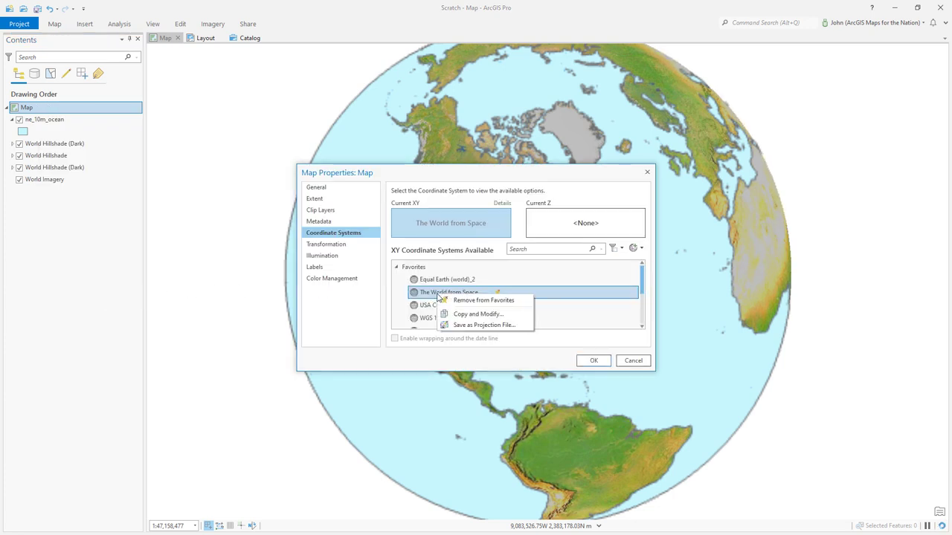
left_click(472, 315)
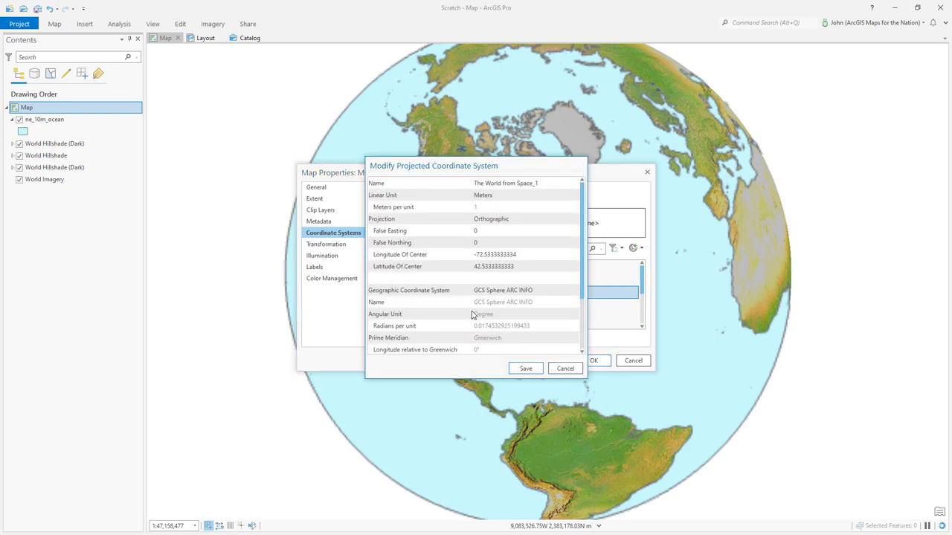
Centre the copied projection on longitude 120, latitude -3, save it and apply it to the map.
left_click(486, 257)
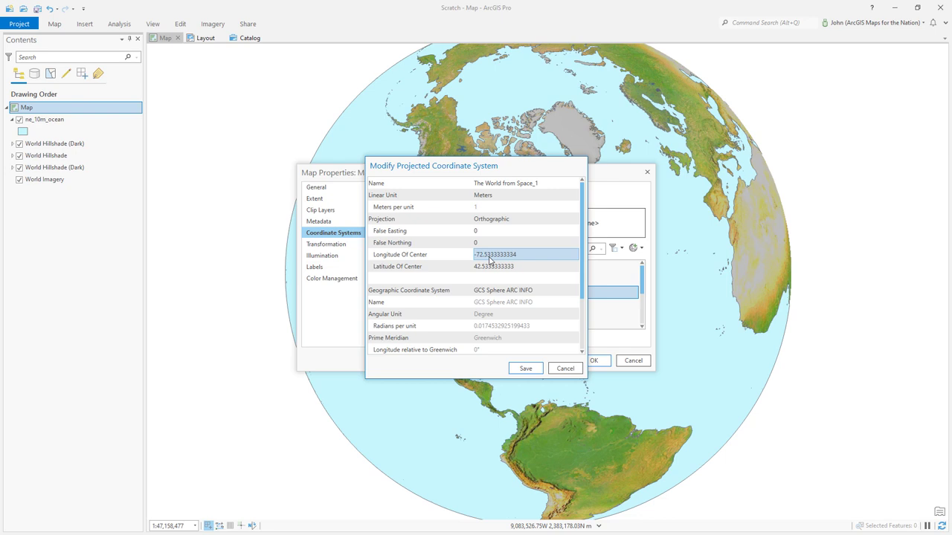
left_click(493, 256)
type("120")
key("Tab")
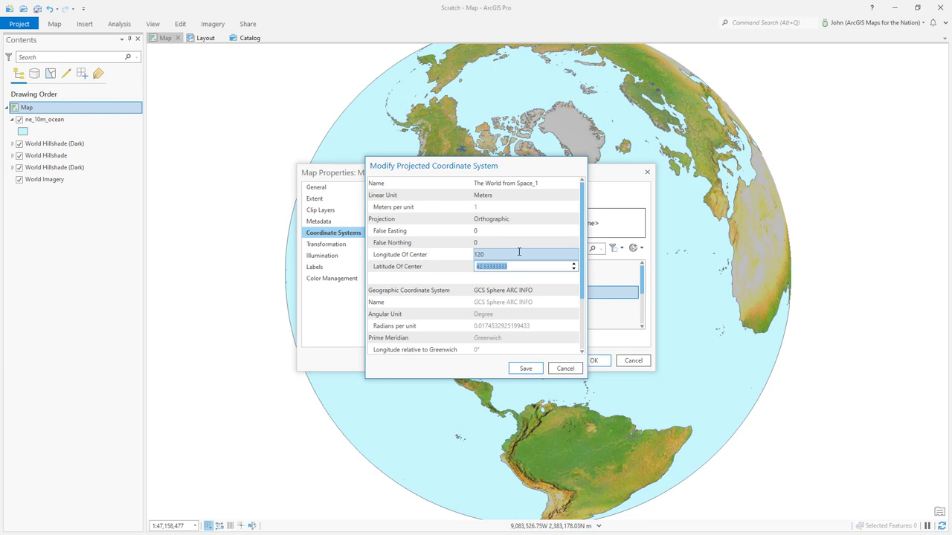
type("-3")
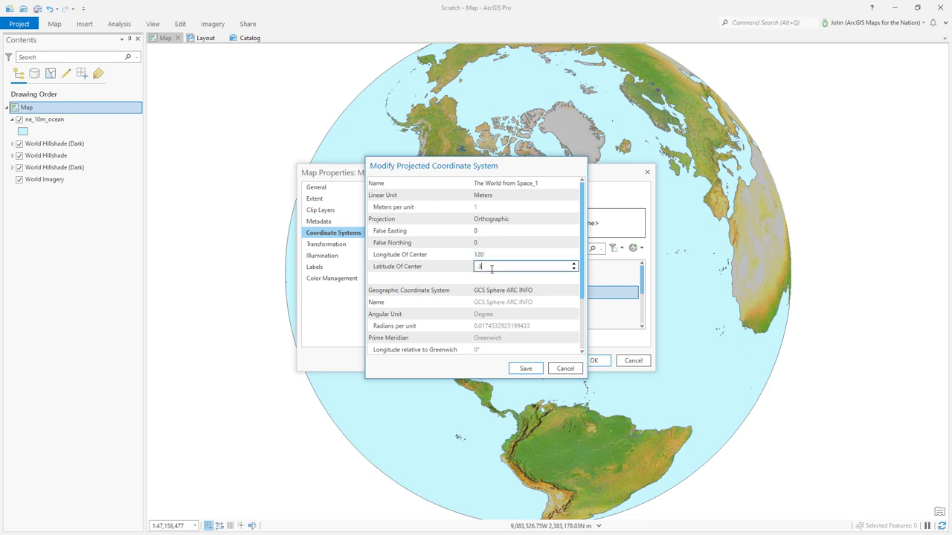
left_click(525, 369)
left_click(594, 361)
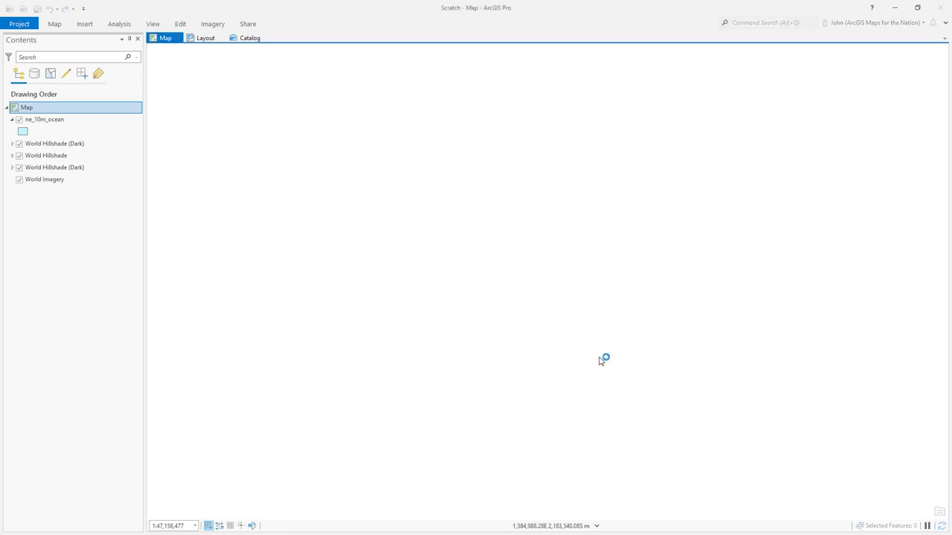
left_click_drag(546, 379, 542, 273)
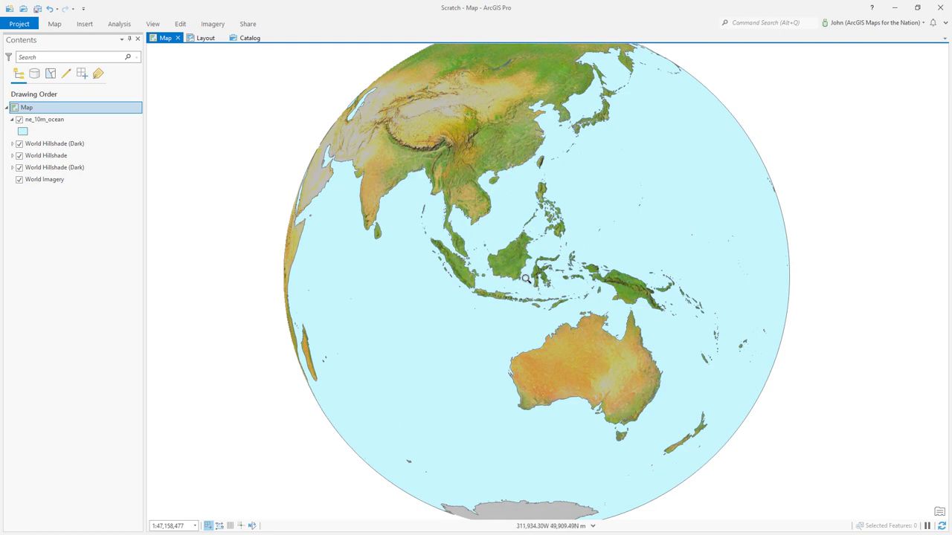
scroll(526, 278, "up", 5)
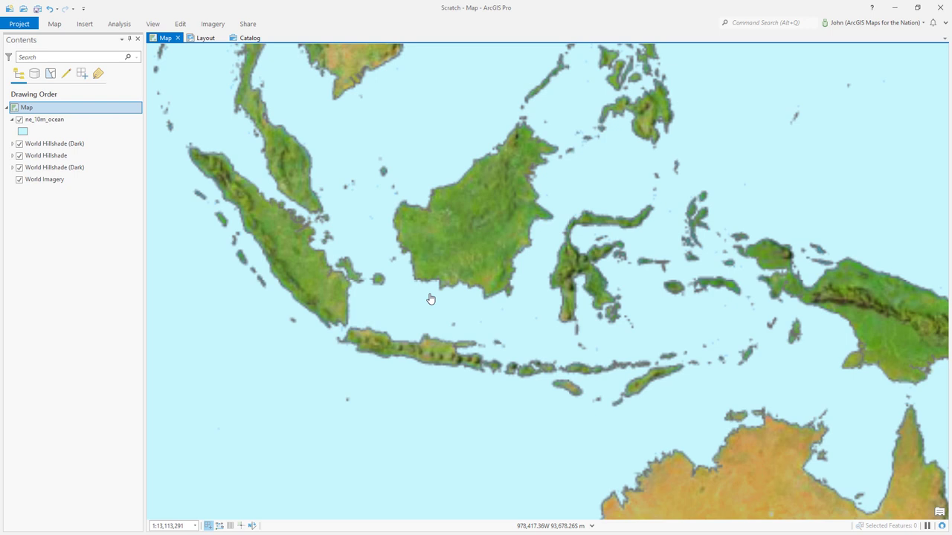
left_click(85, 24)
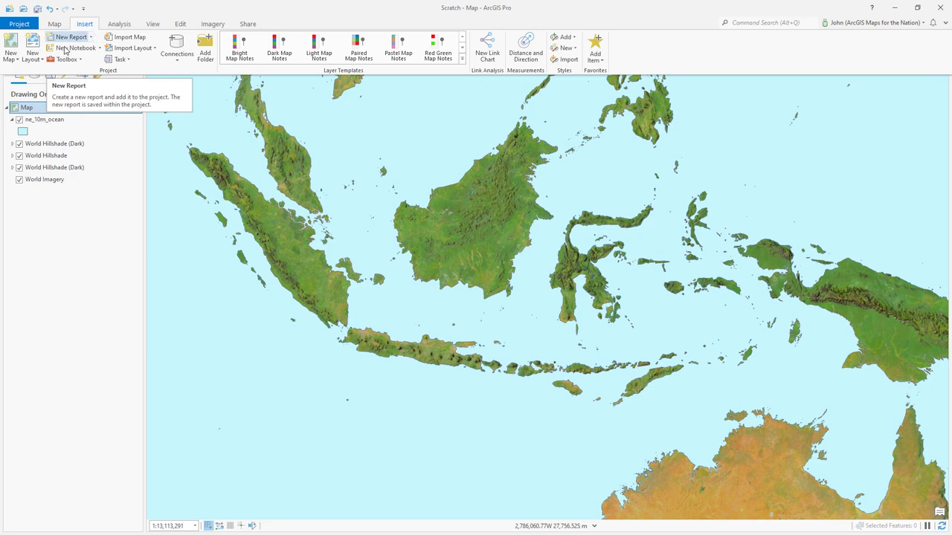
Create a custom-size layout using Point page units and a 1920 pt page width.
left_click(32, 60)
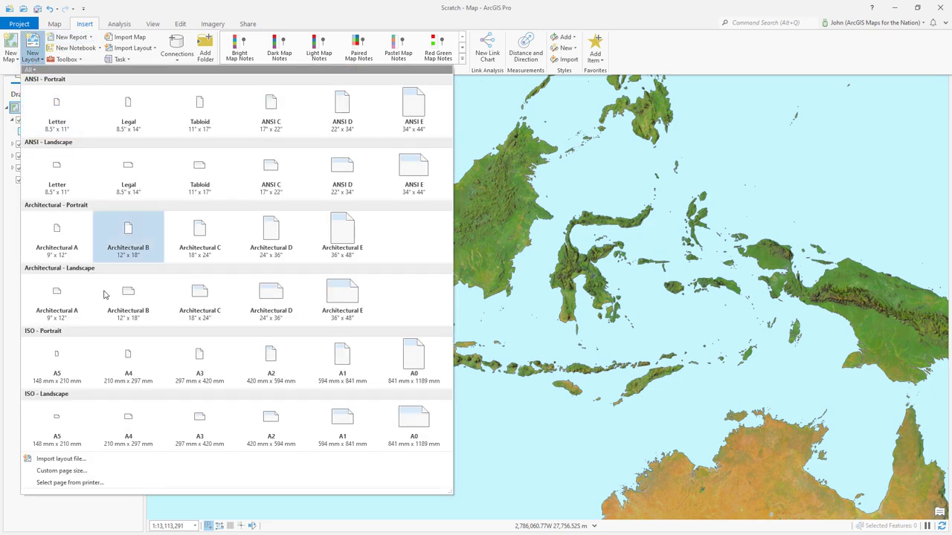
left_click(61, 474)
left_click(465, 185)
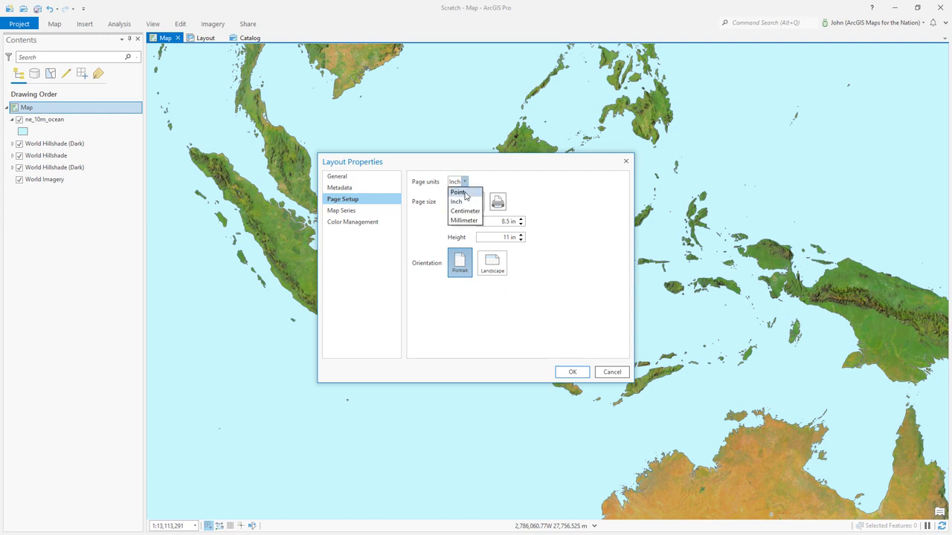
left_click(466, 196)
left_click(494, 224)
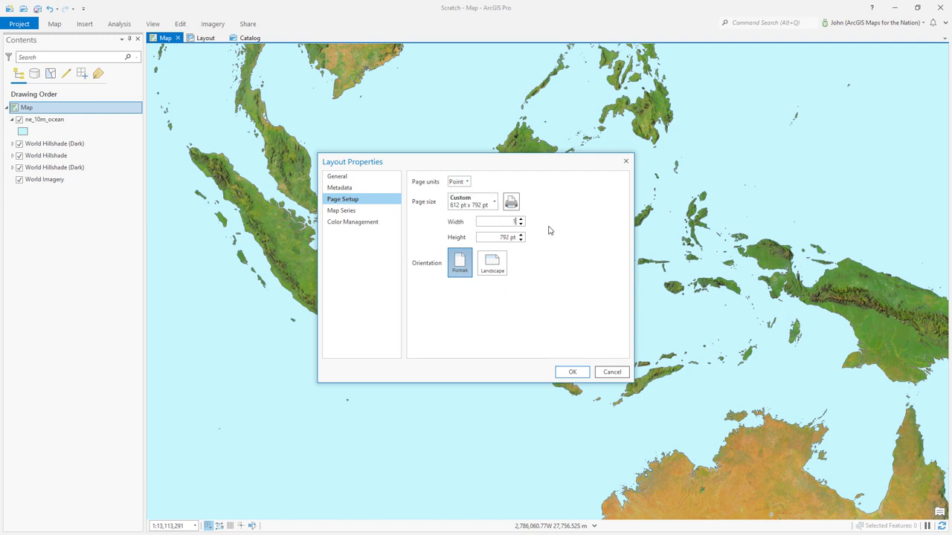
type("1920")
key("Tab")
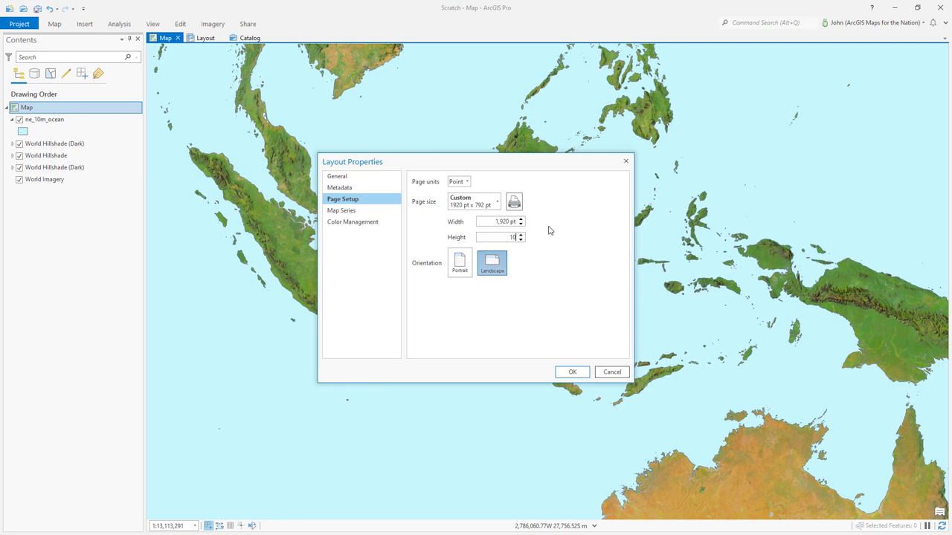
left_click(572, 372)
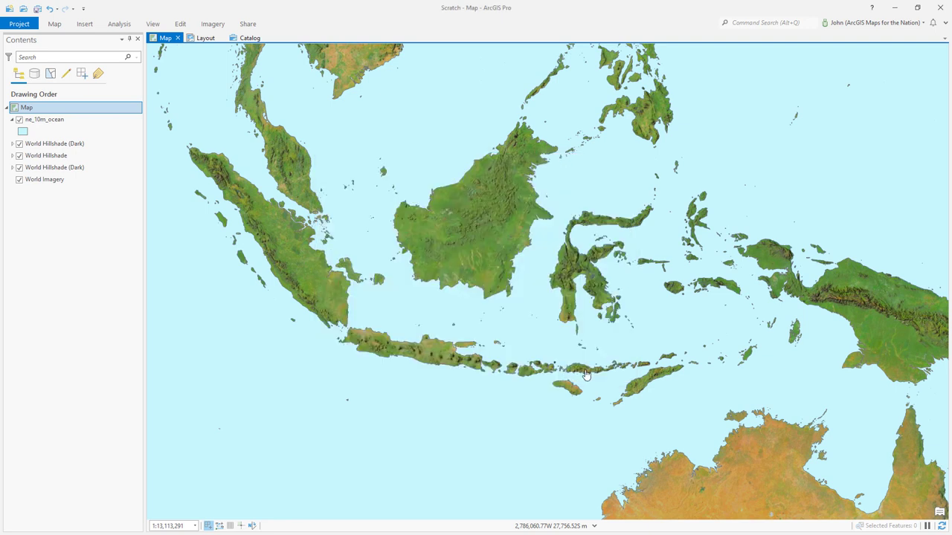
left_click(90, 24)
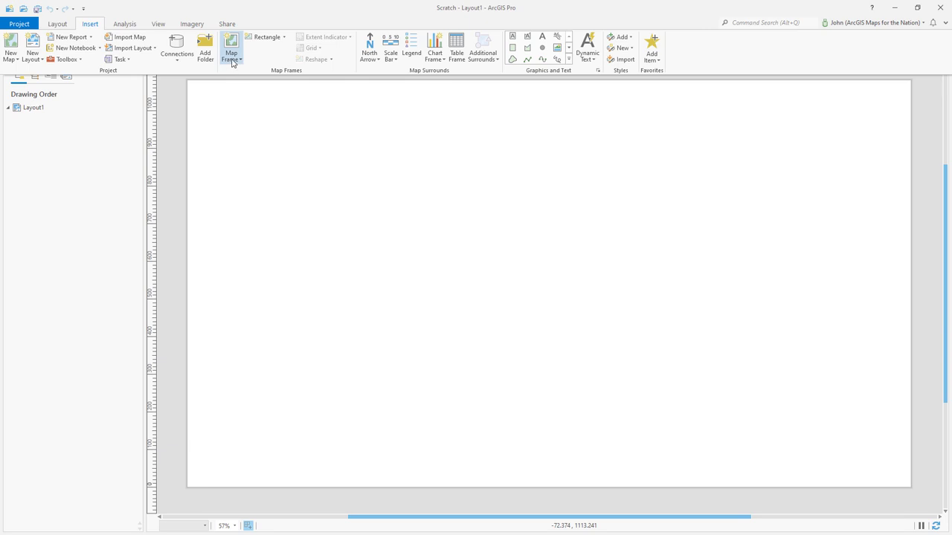
Insert a map frame of the 1:13,113,291 map and stretch it to cover the whole page.
left_click(232, 59)
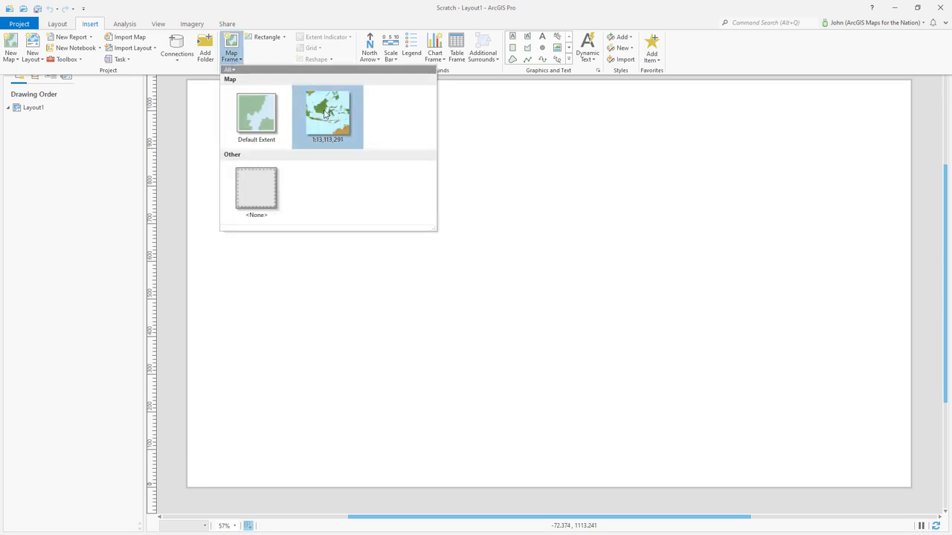
left_click(325, 111)
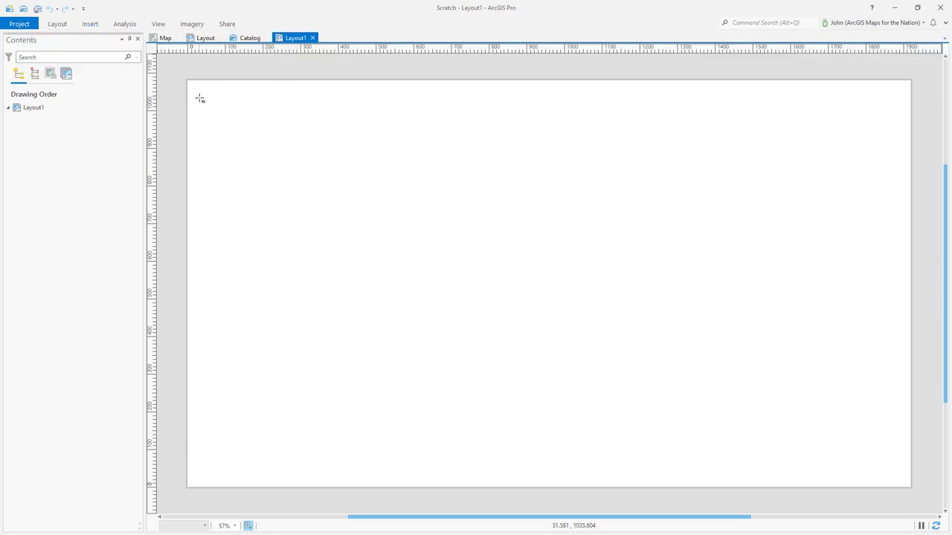
left_click_drag(204, 95, 895, 471)
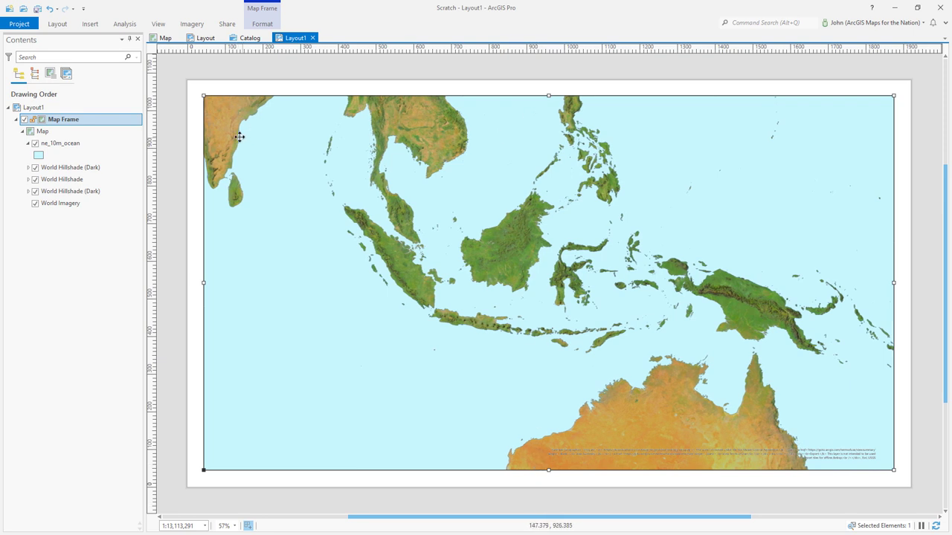
left_click_drag(239, 137, 223, 122)
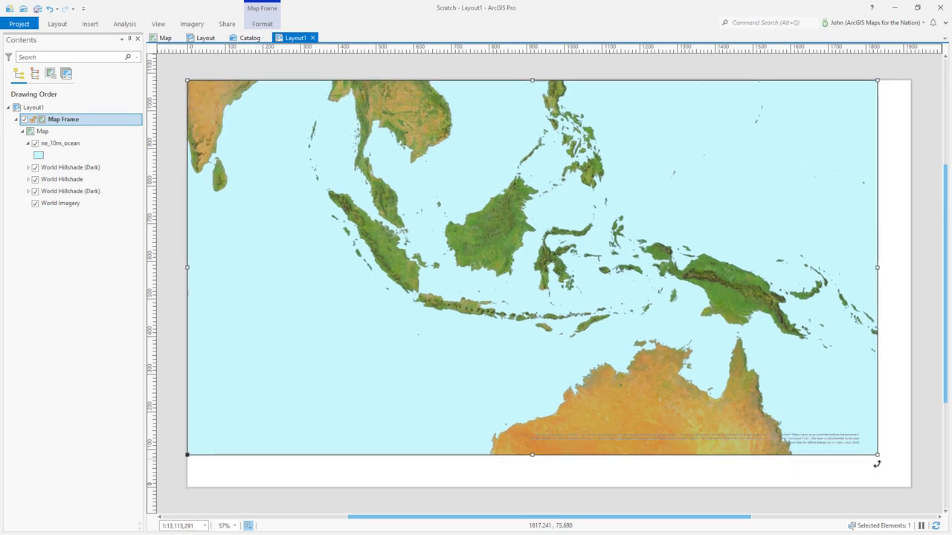
left_click_drag(877, 456, 910, 487)
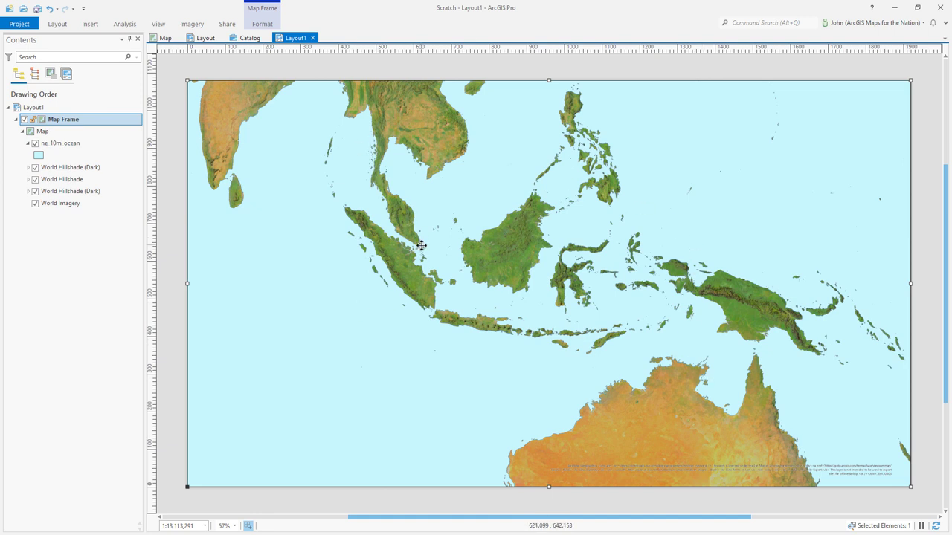
Activate the map frame, zoom in on Indonesia, and return to the layout.
right_click(513, 270)
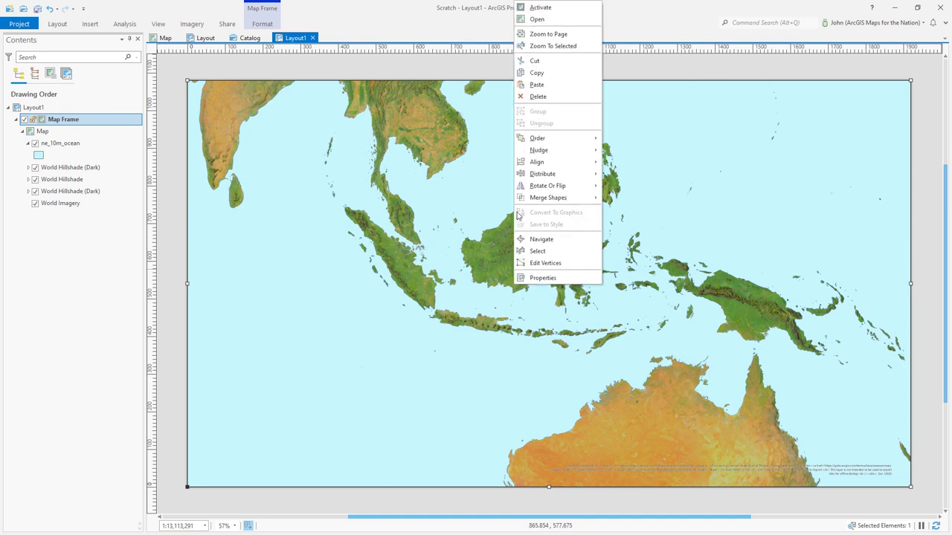
left_click(541, 9)
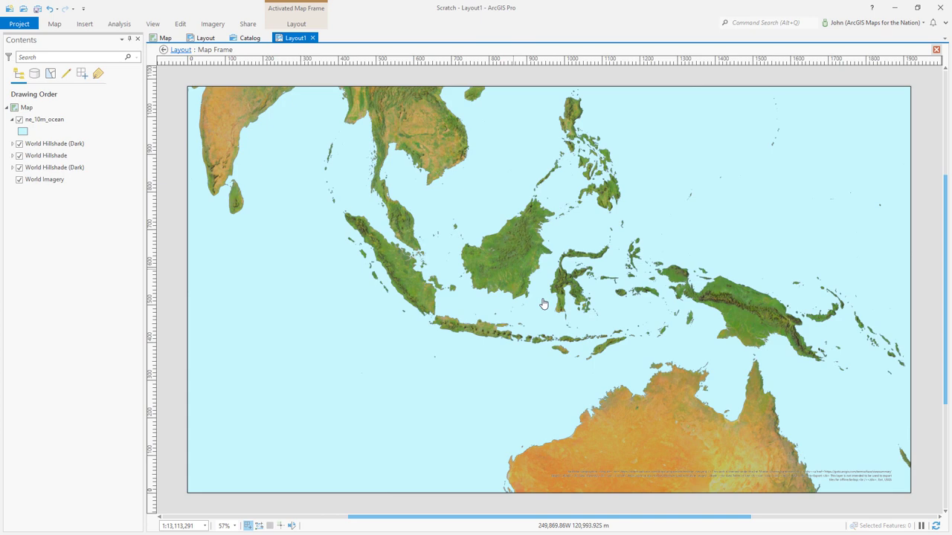
scroll(543, 303, "up", 3)
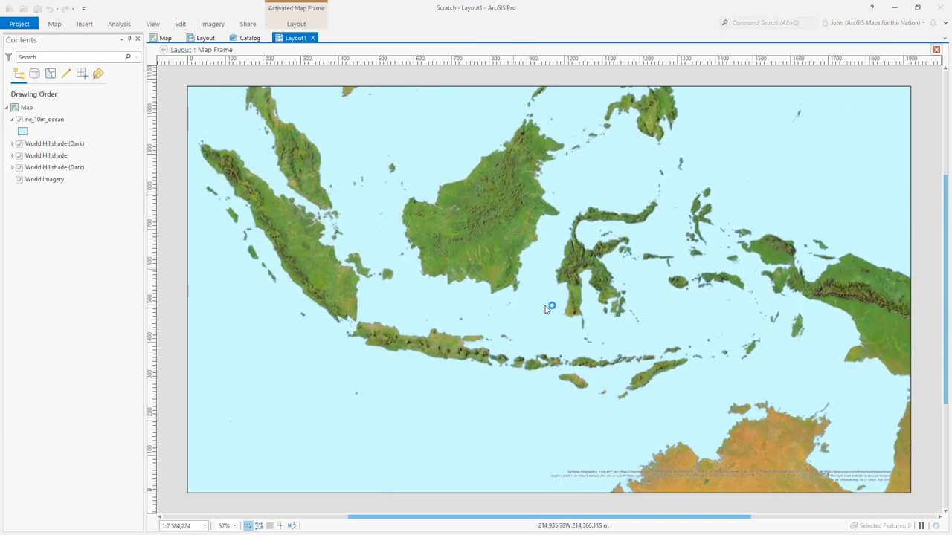
left_click(167, 51)
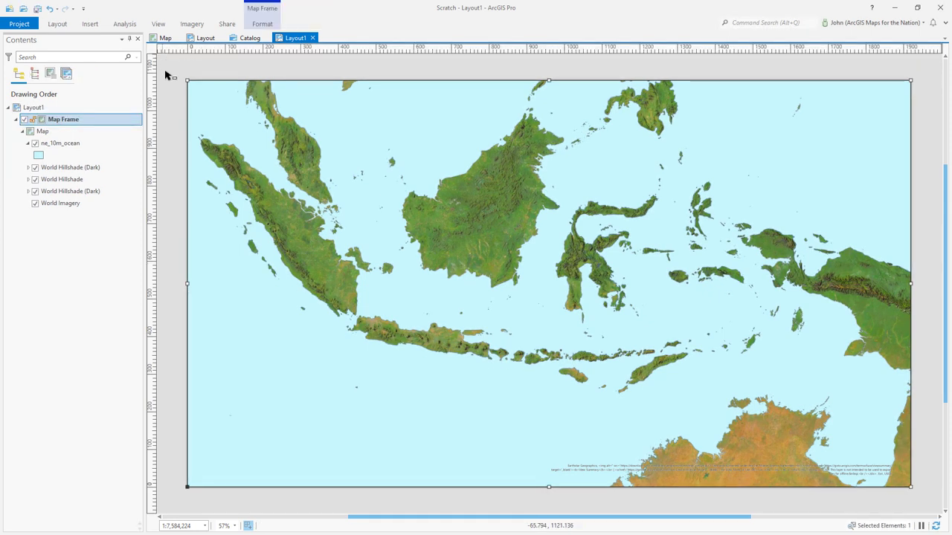
Set the Map Frame's border width to 0 pt in its Display properties.
left_click(167, 76)
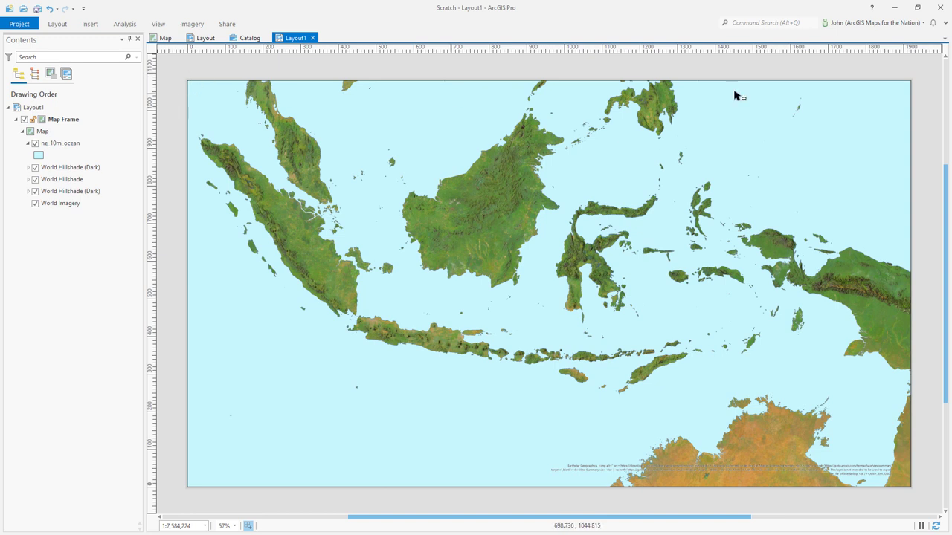
right_click(75, 120)
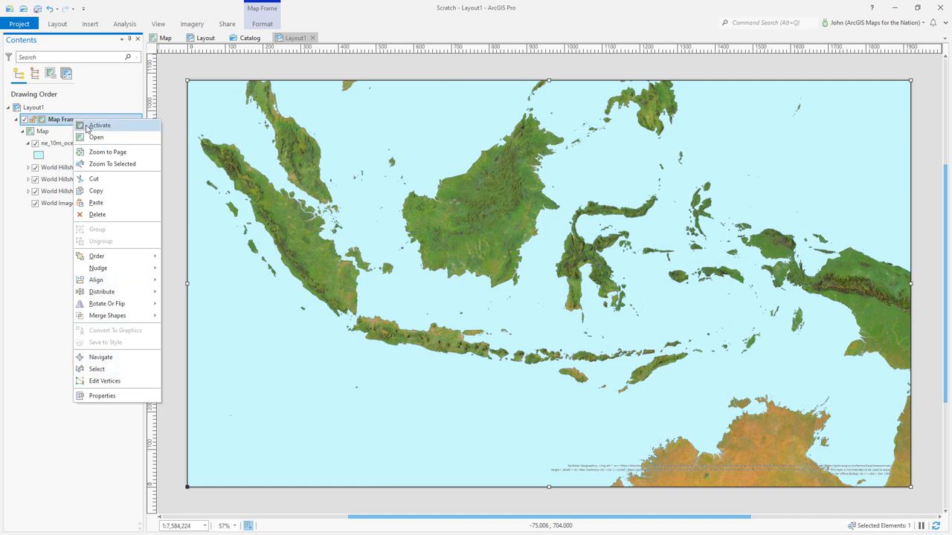
left_click(104, 397)
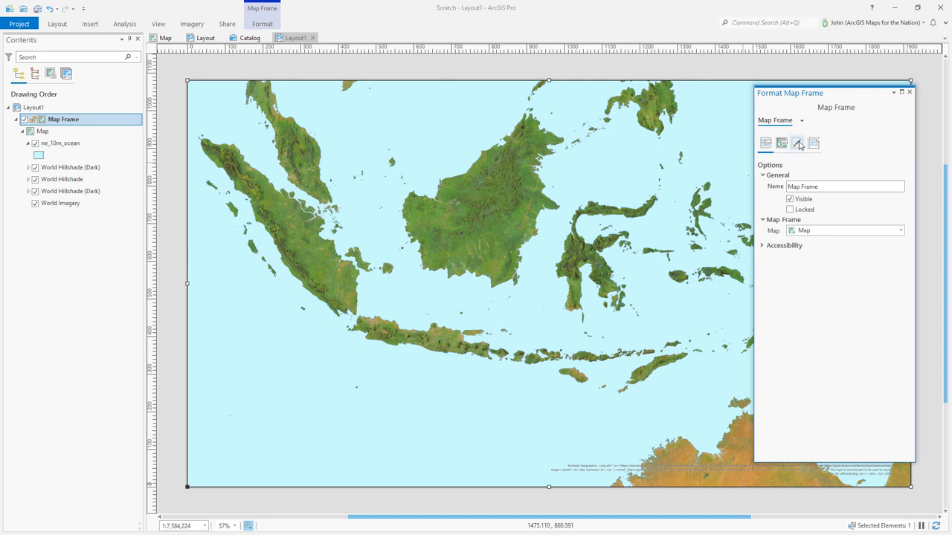
left_click(798, 144)
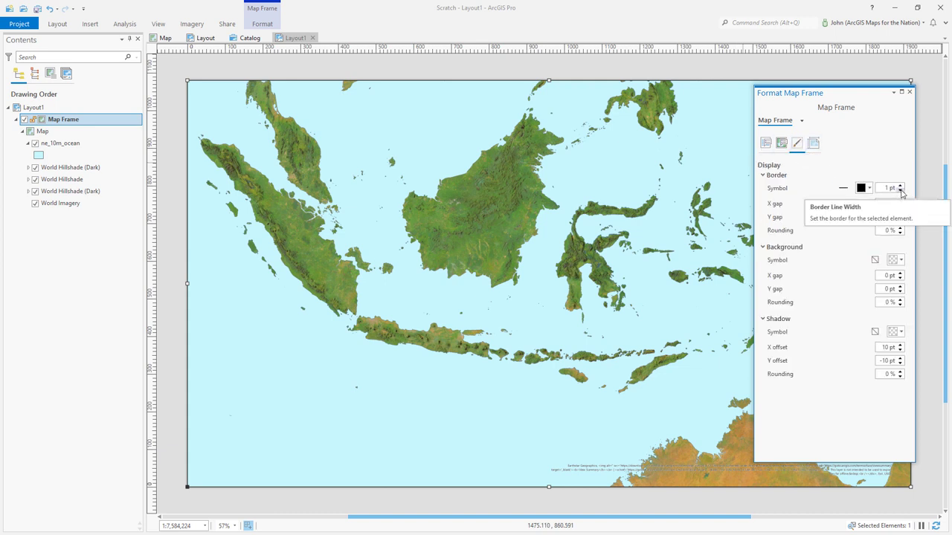
left_click(901, 190)
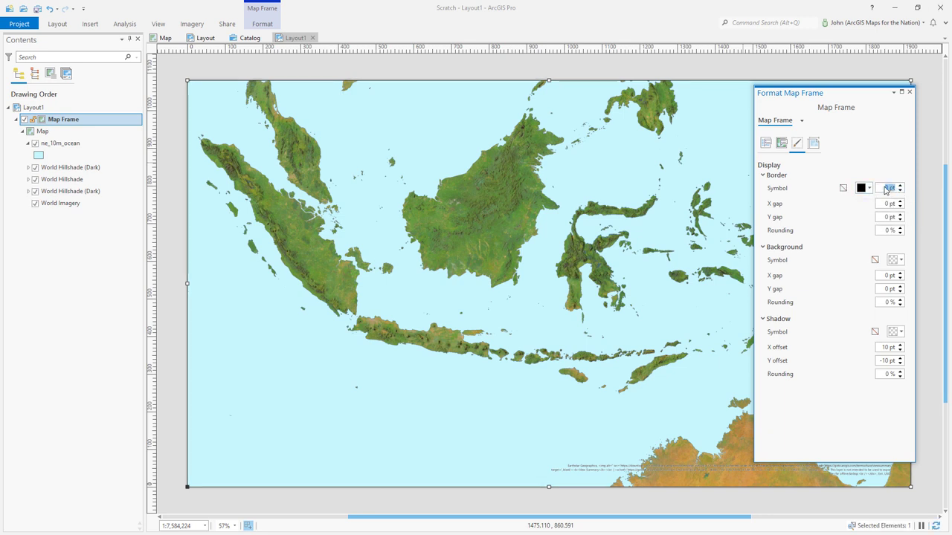
left_click(910, 92)
left_click(921, 131)
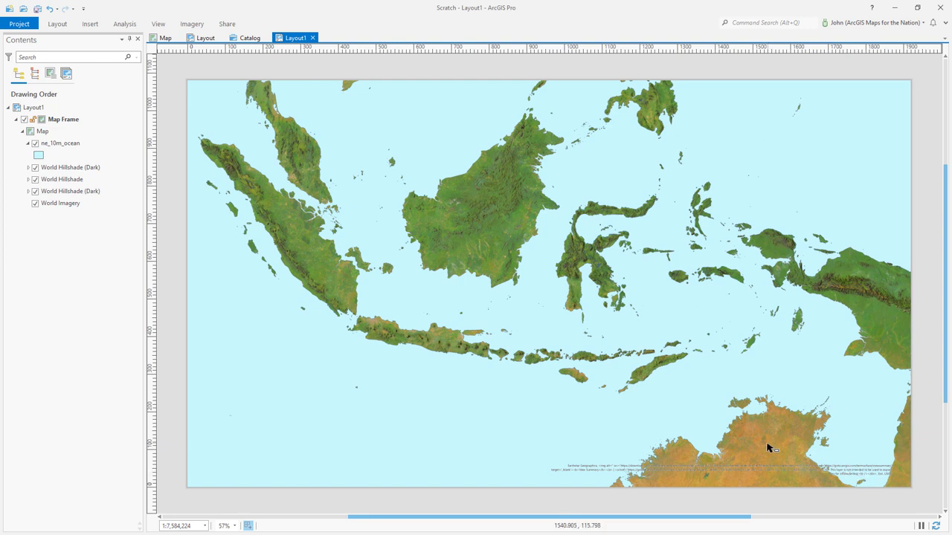
Insert Service Layer Credits dynamic text and drag it just below the map frame.
left_click(88, 24)
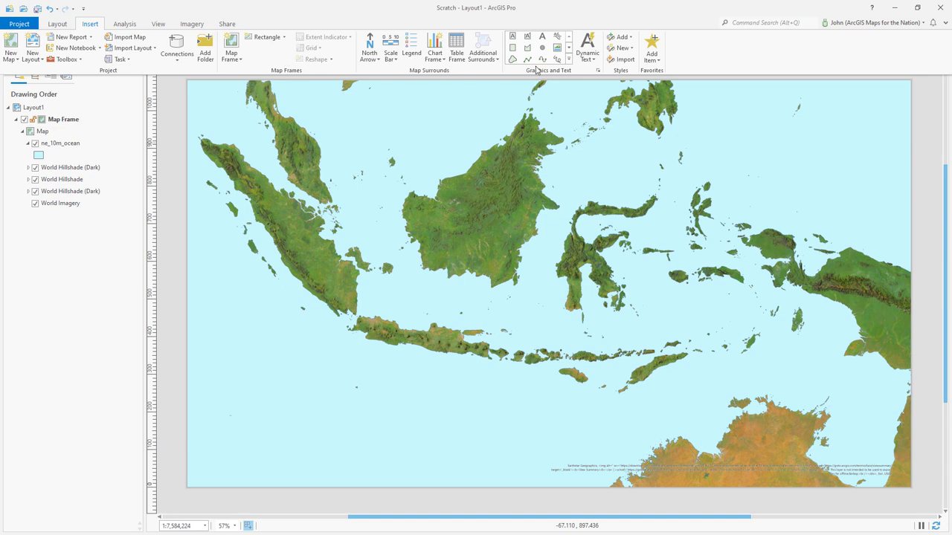
left_click(594, 63)
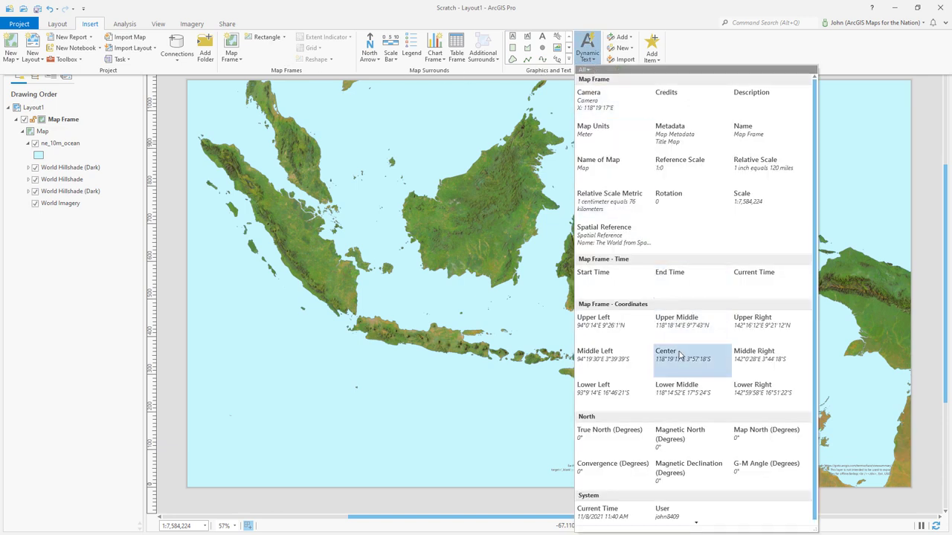
scroll(678, 356, "down", 6)
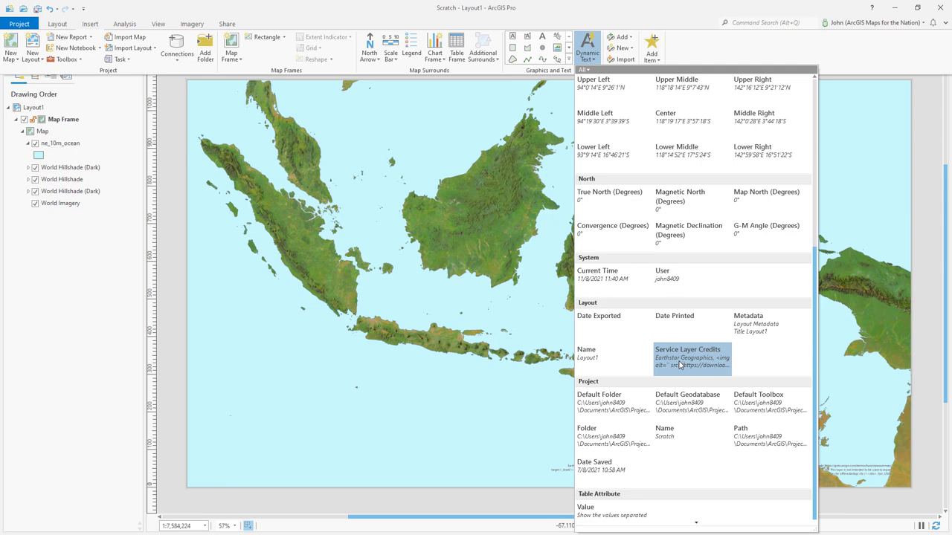
left_click(679, 365)
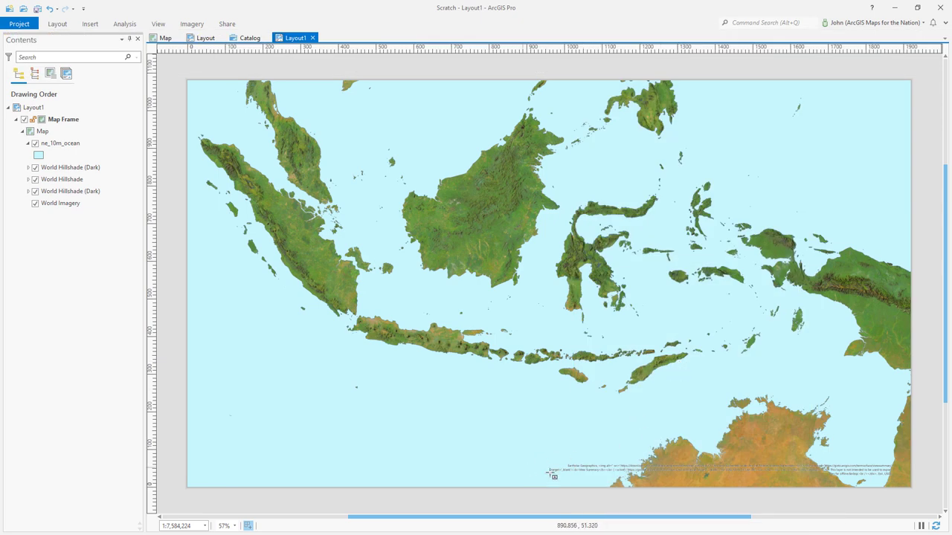
left_click(603, 482)
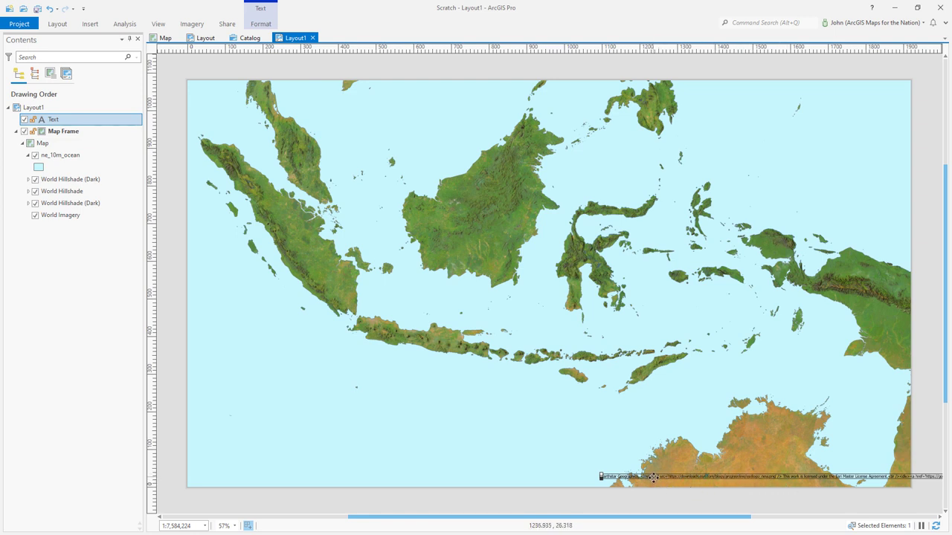
left_click_drag(653, 478, 627, 520)
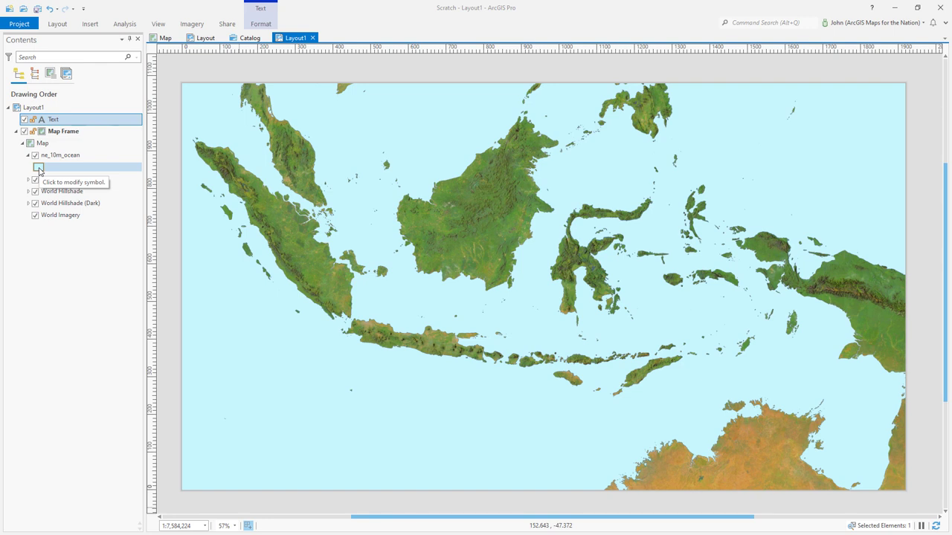
Turn off the ocean's outline stroke and change its fill to a gradient.
left_click(39, 168)
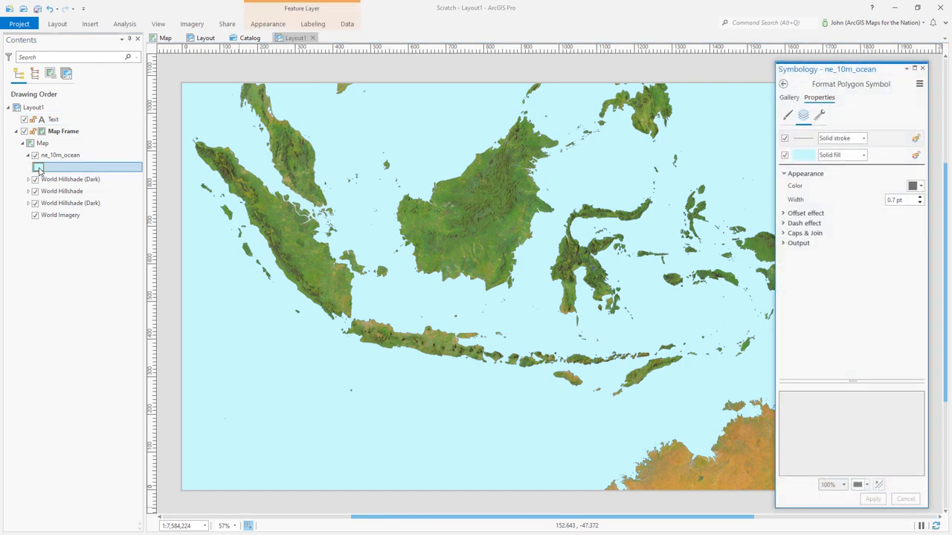
left_click(785, 155)
left_click(784, 138)
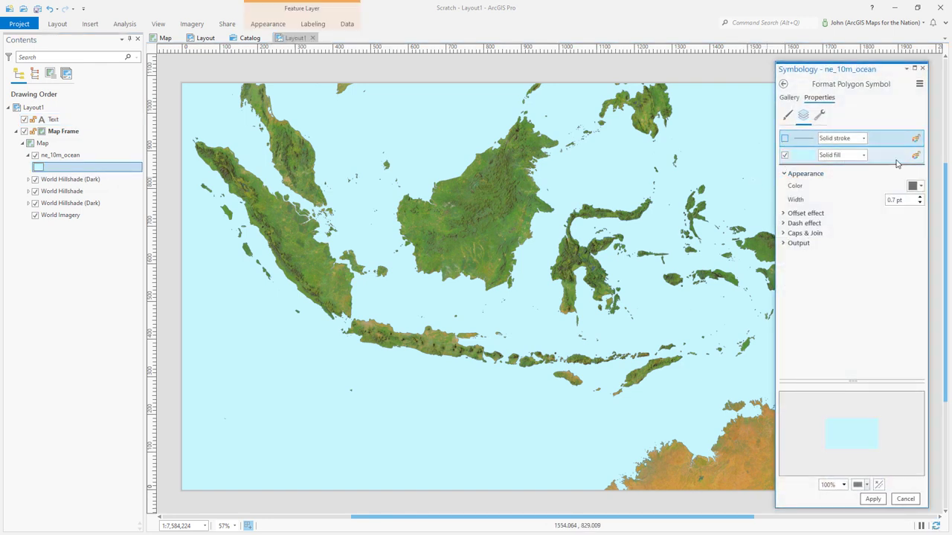
left_click(870, 162)
left_click(863, 155)
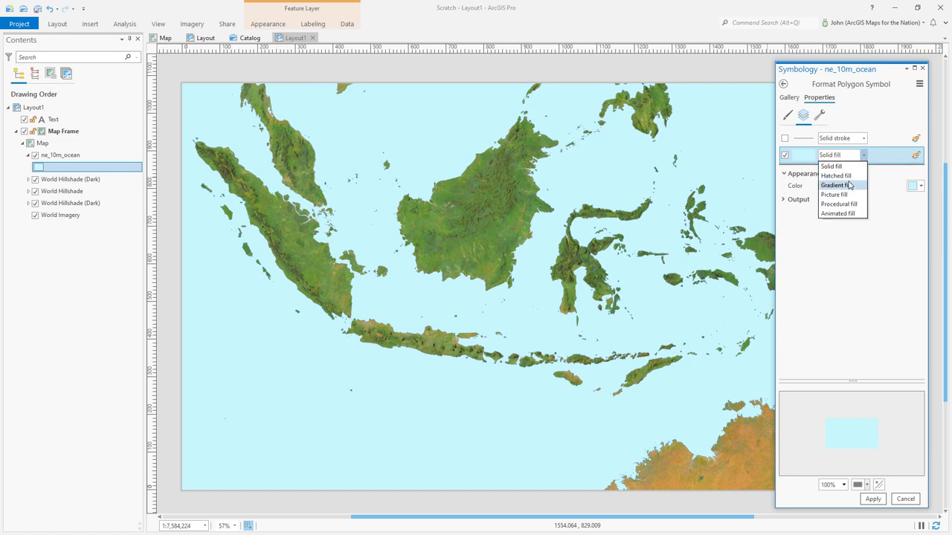
left_click(850, 185)
left_click(797, 213)
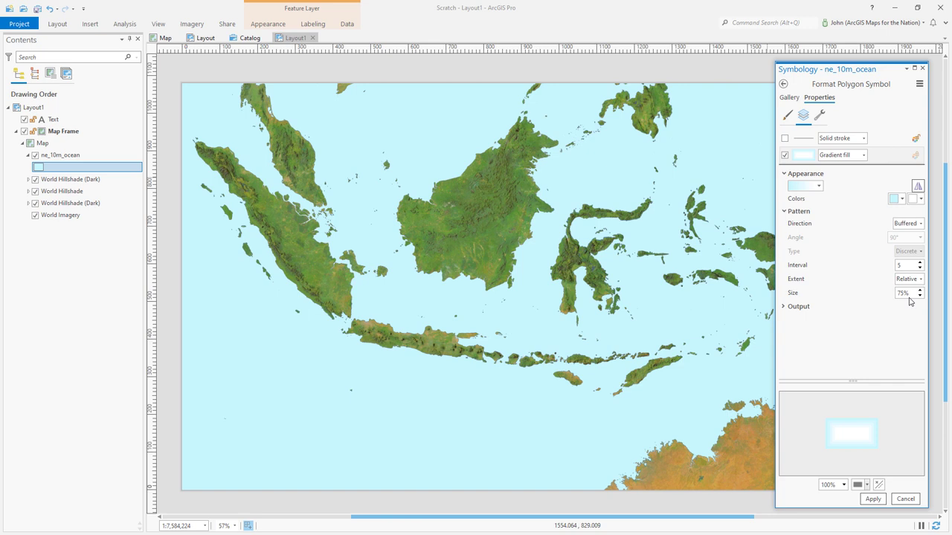
Make the gradient circular and continuous with 30% size, applying it to the ocean.
left_click(919, 224)
left_click(906, 255)
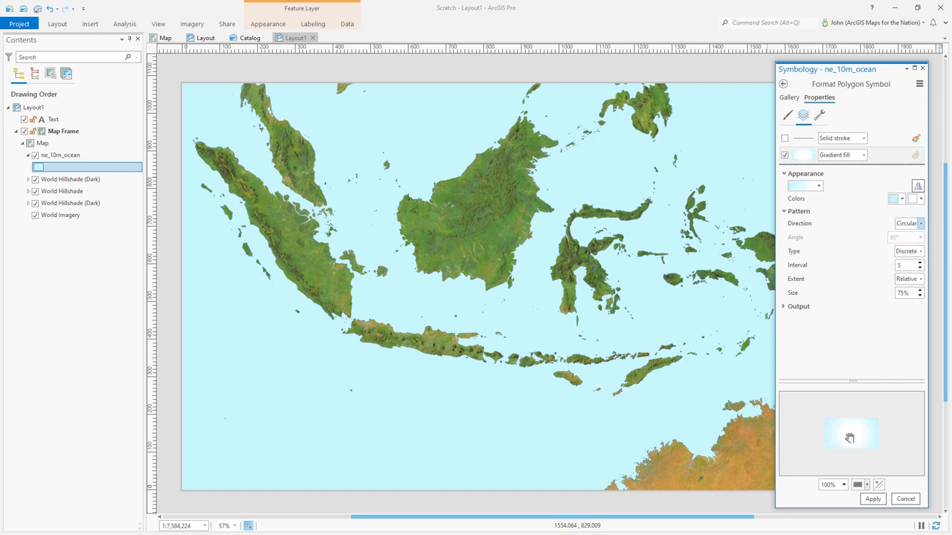
left_click(909, 251)
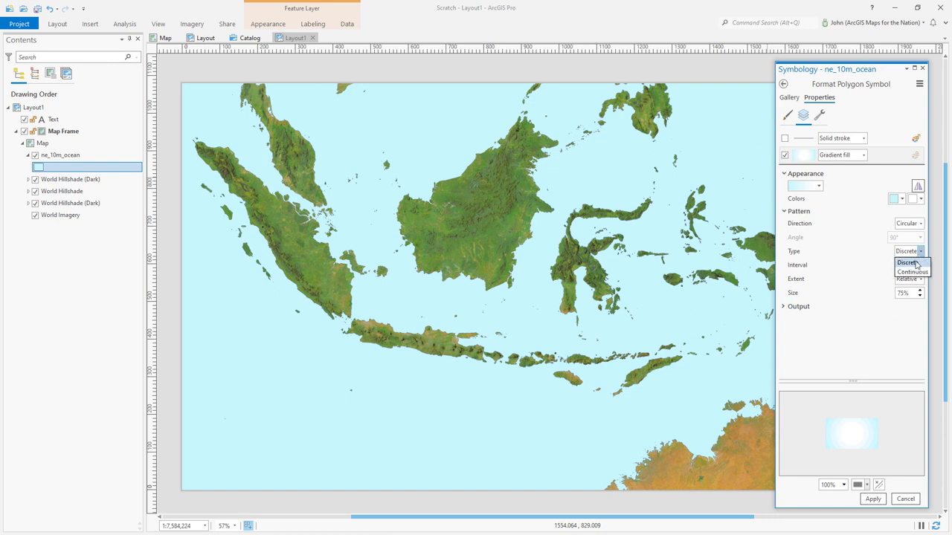
left_click(909, 267)
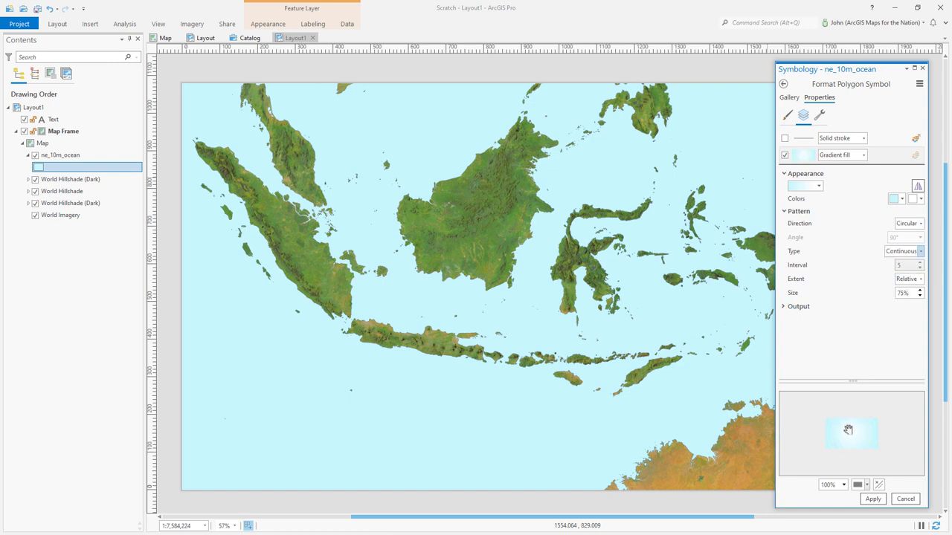
left_click(875, 499)
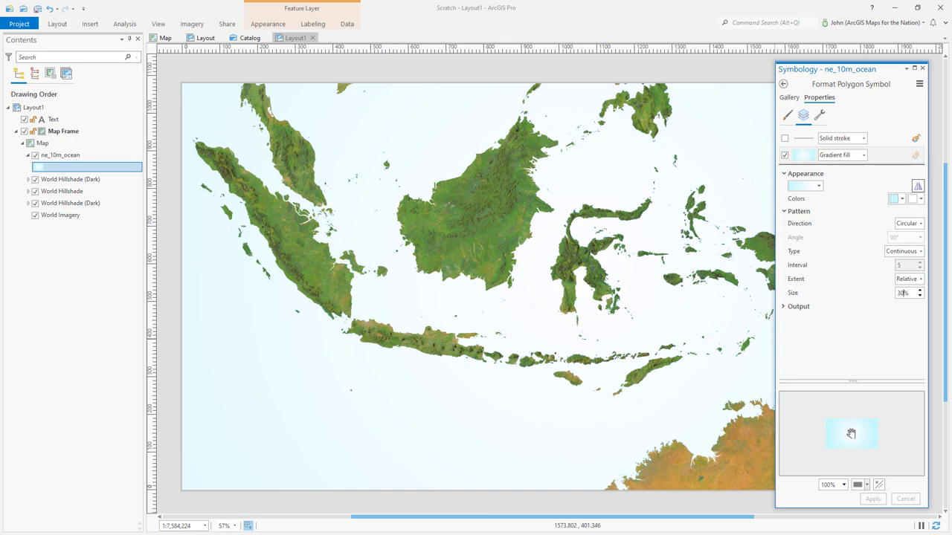
key("Tab")
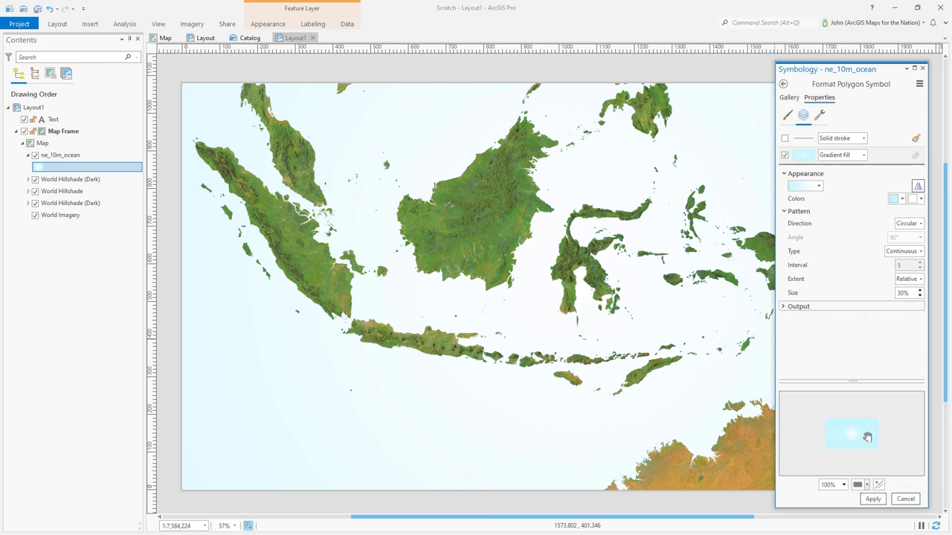
left_click(872, 500)
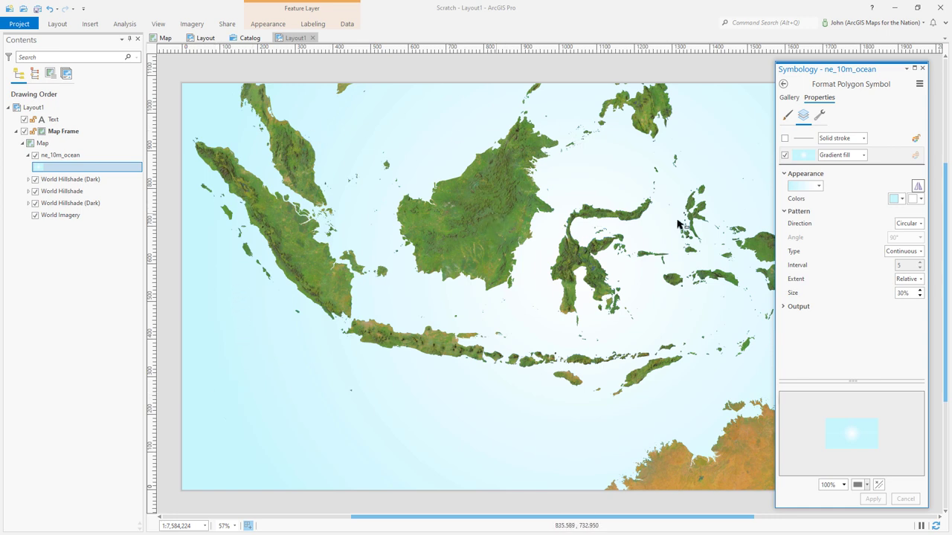
Set the first gradient colour to dark navy with an HSV value of 17.5%.
left_click(896, 200)
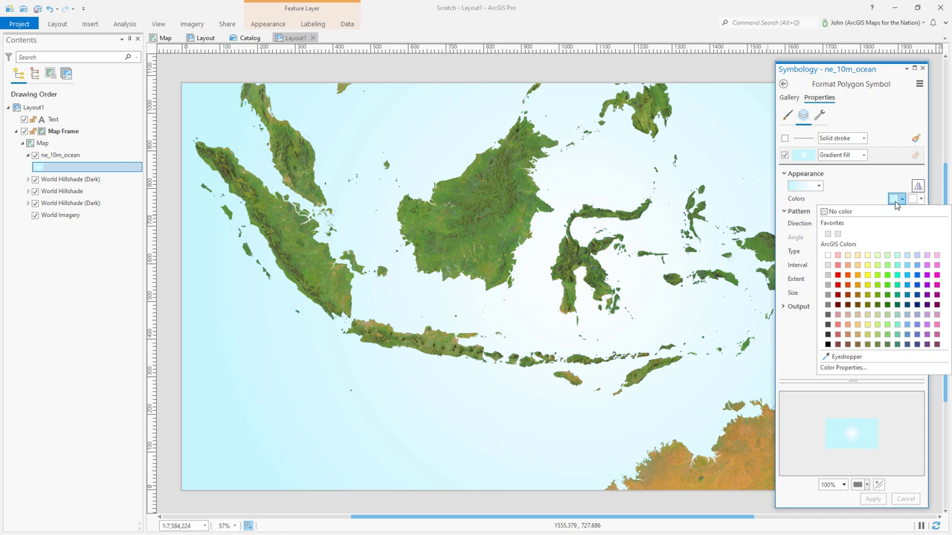
left_click(907, 305)
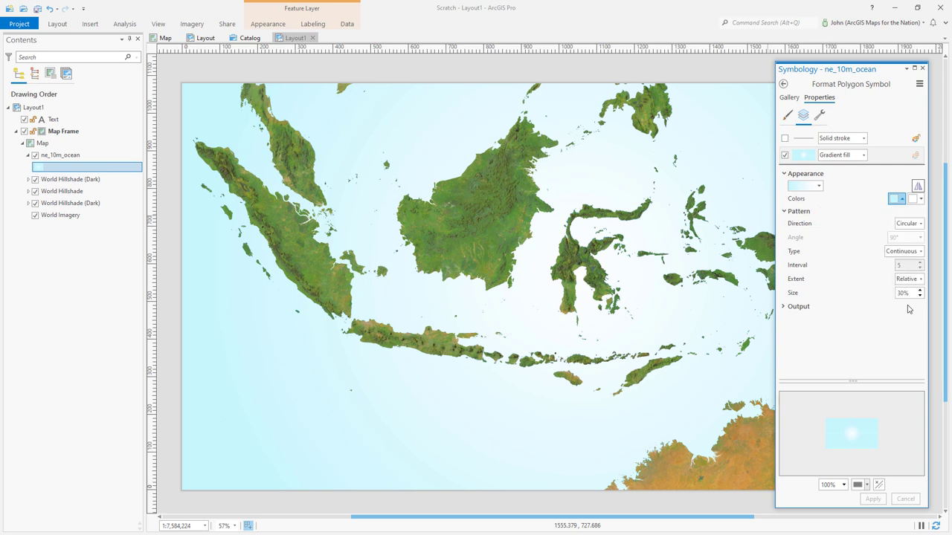
left_click(894, 201)
left_click(855, 369)
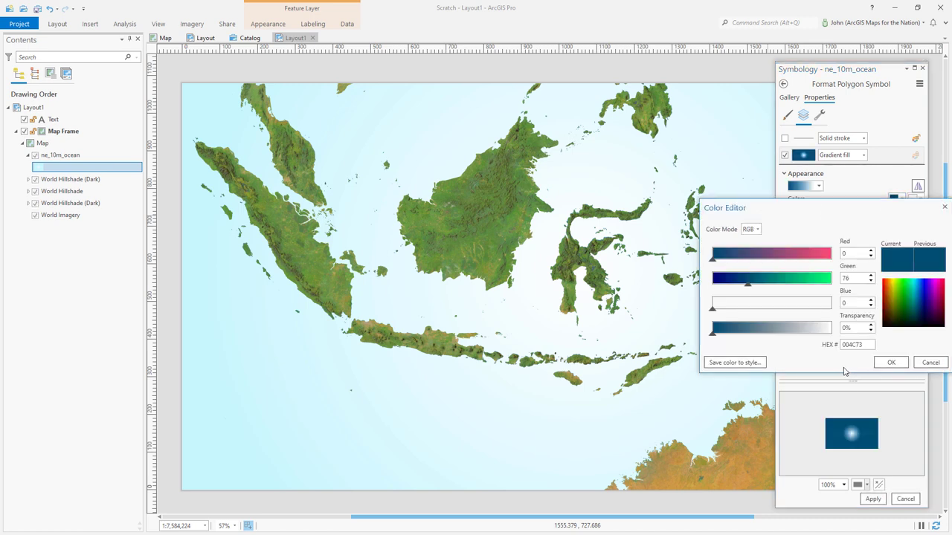
left_click(758, 230)
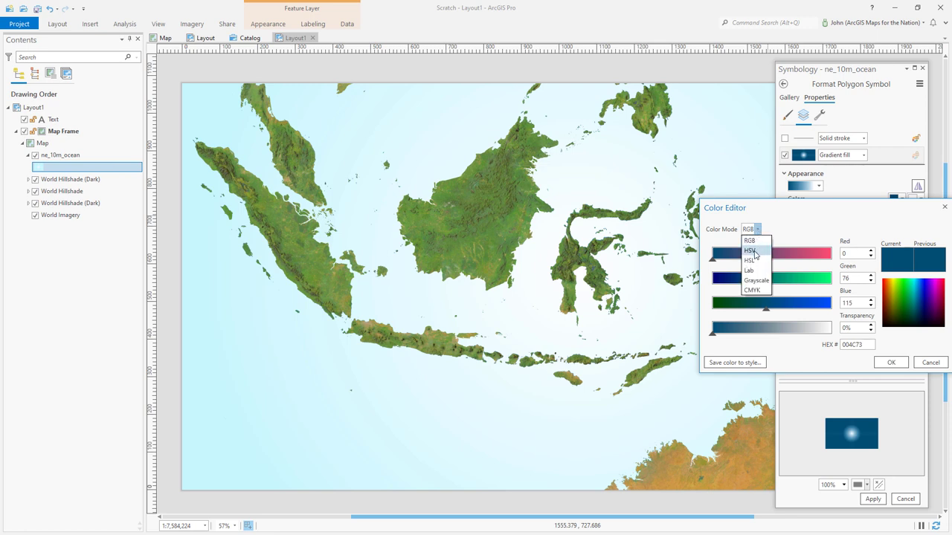
left_click(752, 252)
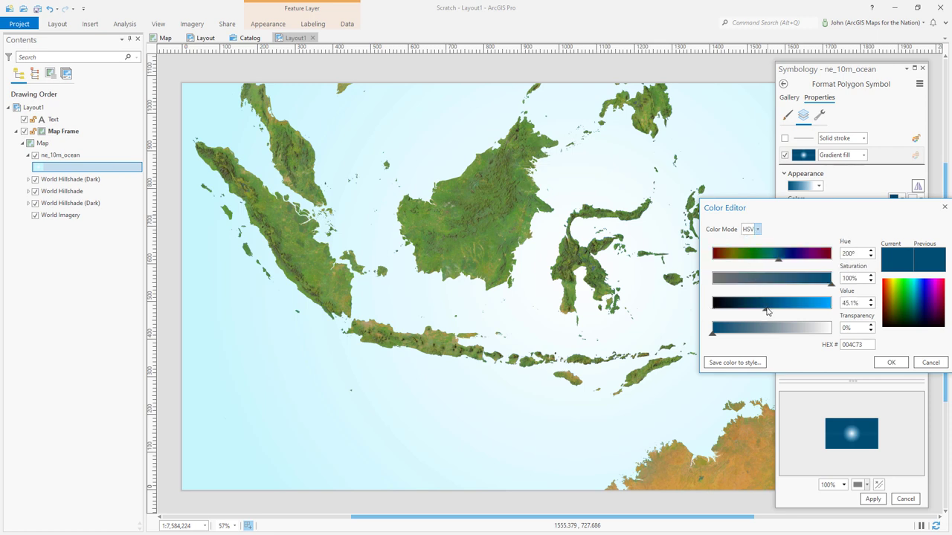
left_click_drag(768, 311, 733, 310)
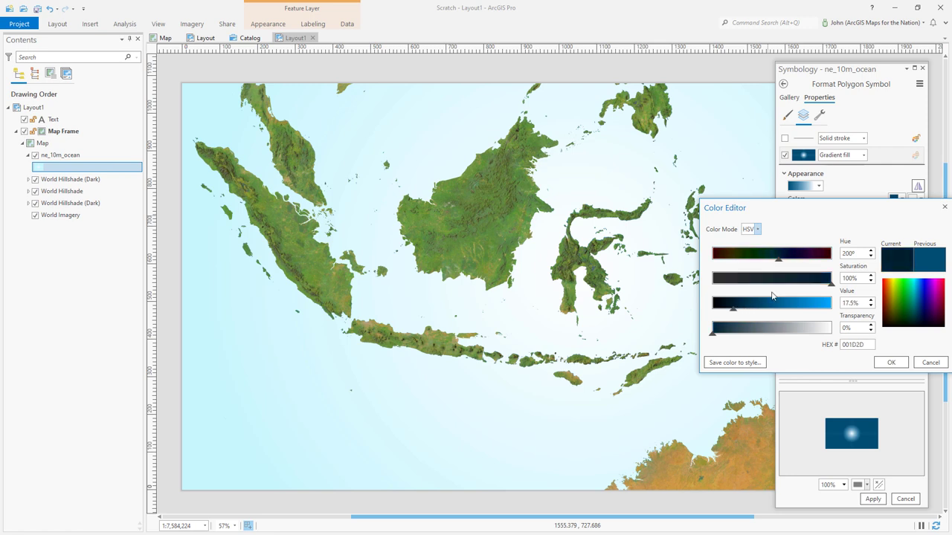
left_click(893, 362)
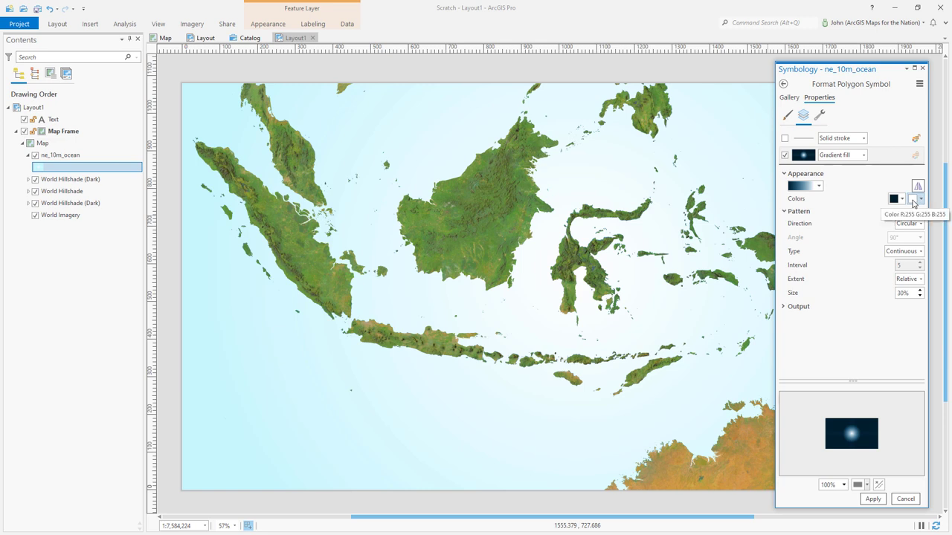
Set the second gradient colour to pale blue EEF9FF and apply the gradient.
left_click(914, 199)
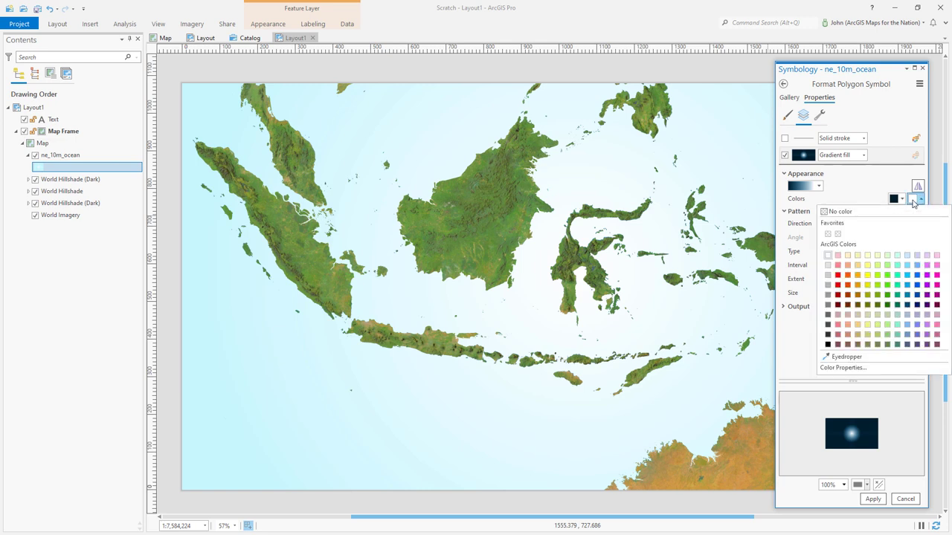
left_click(841, 368)
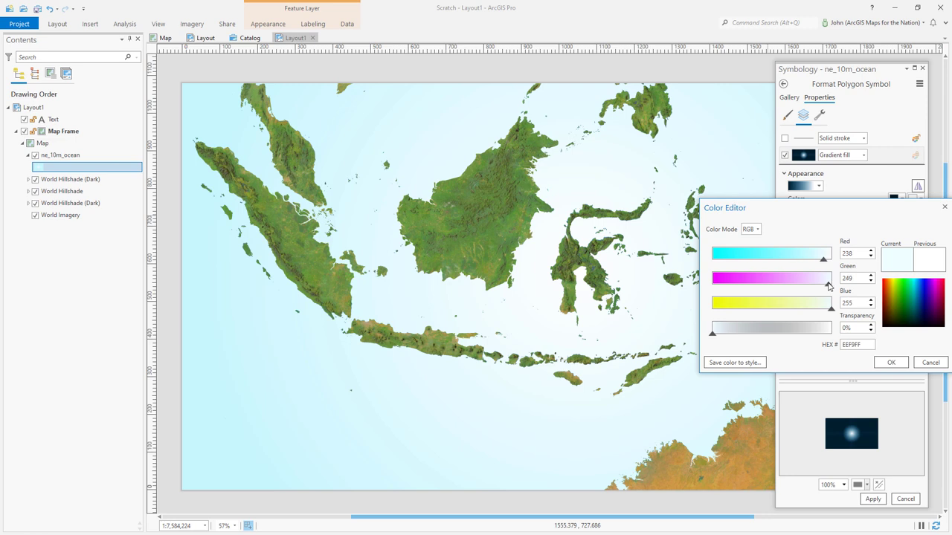
left_click(892, 362)
left_click(876, 500)
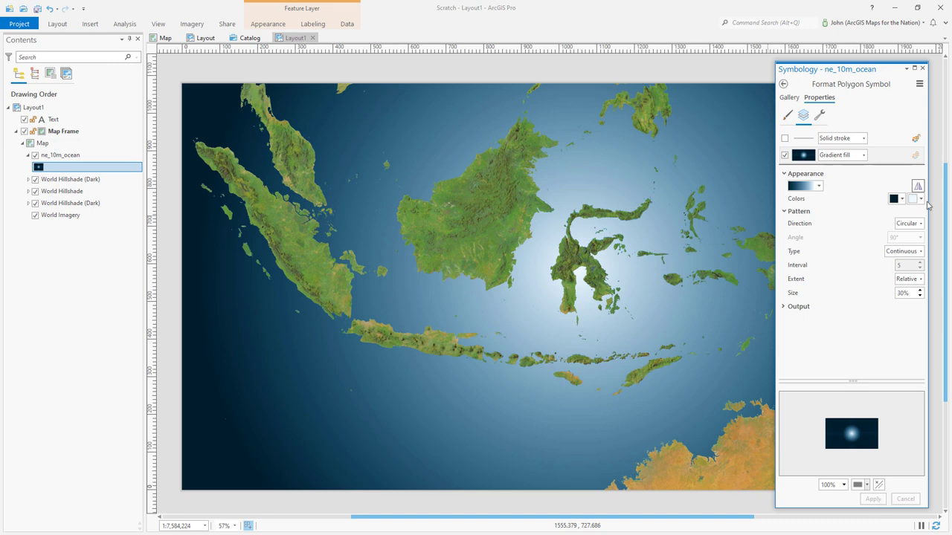
left_click(922, 69)
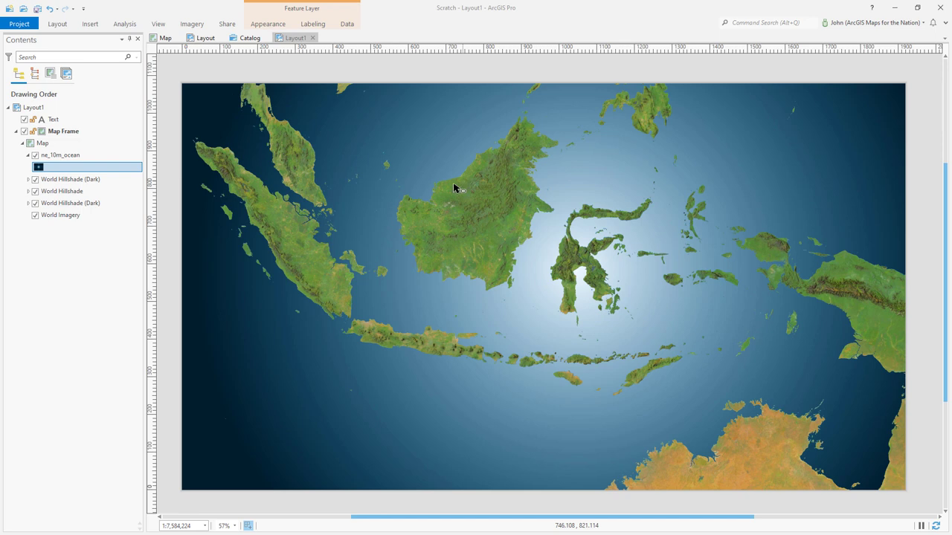
Add a new fill layer to the ocean symbol and drag it to the bottom of the layer stack.
left_click(38, 168)
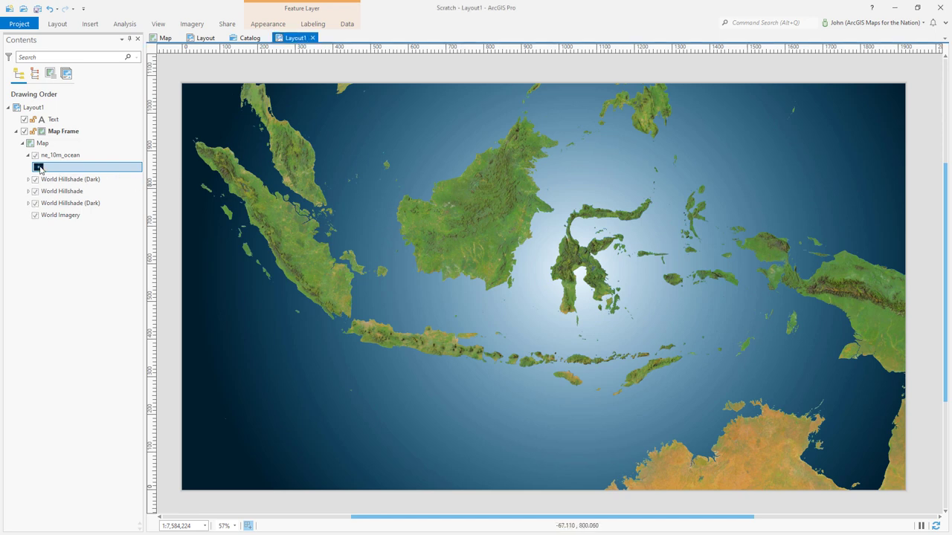
left_click(820, 116)
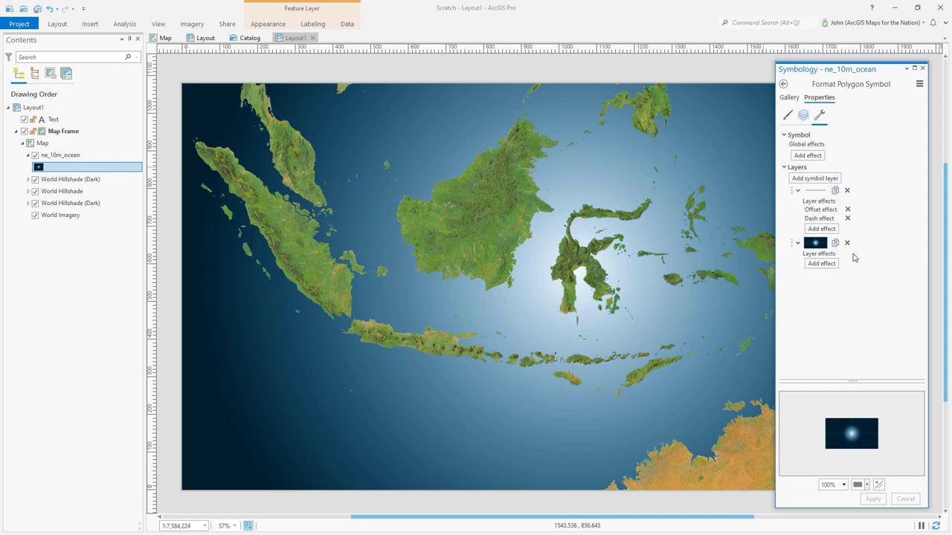
left_click(812, 179)
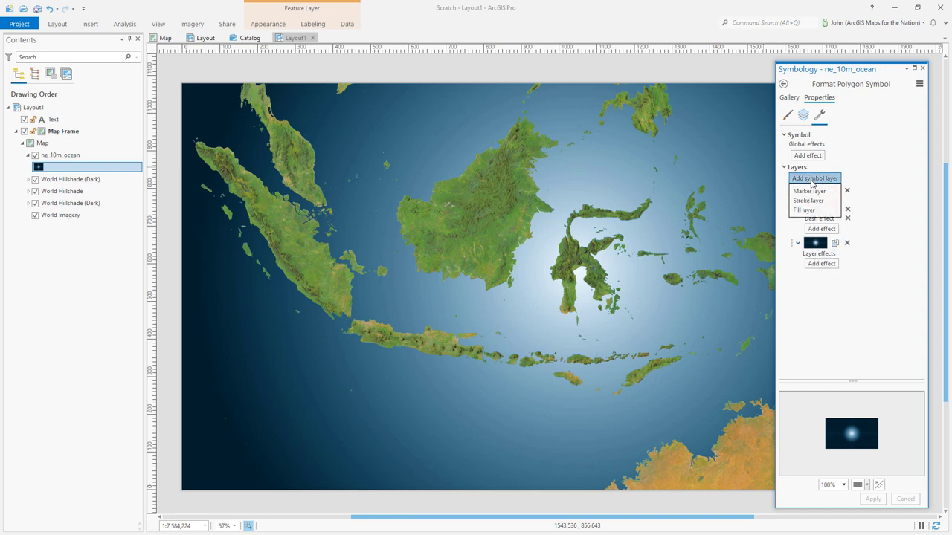
left_click(804, 211)
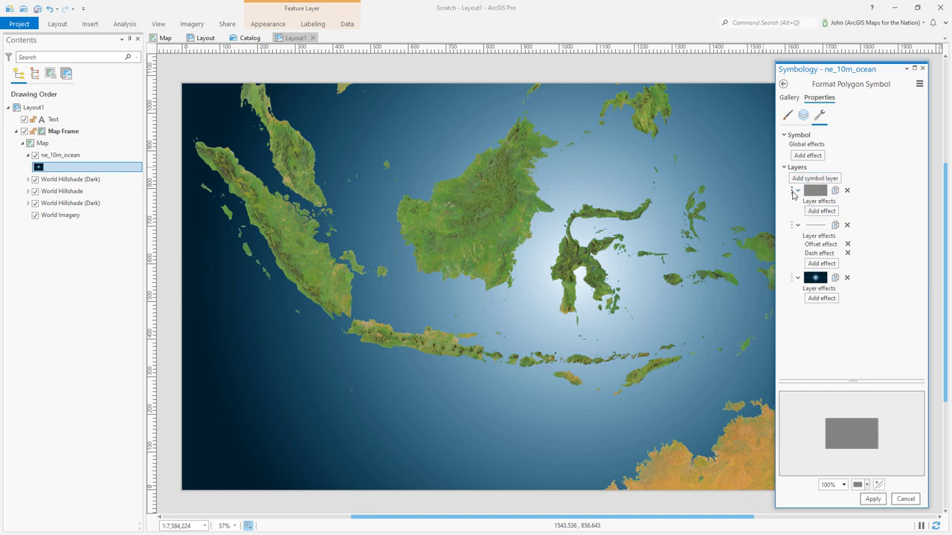
left_click_drag(791, 223, 796, 301)
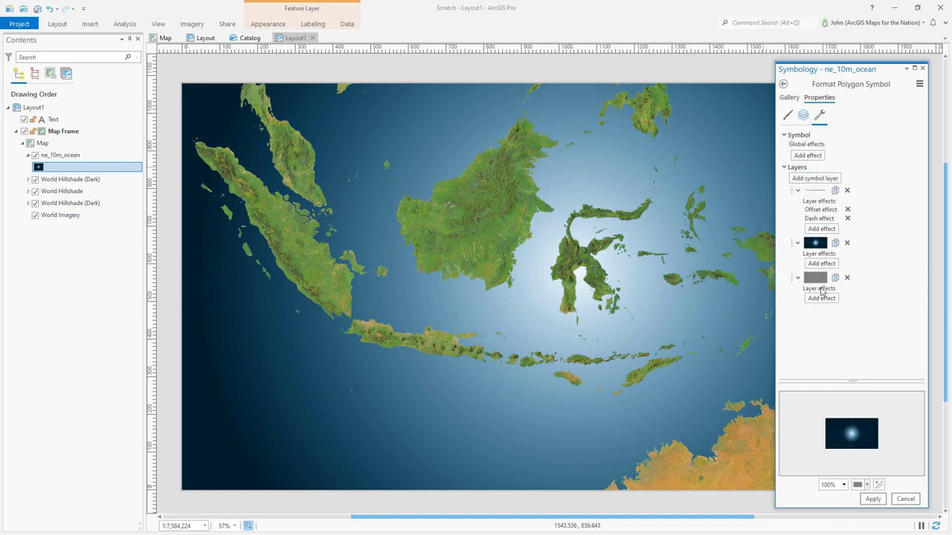
left_click(812, 180)
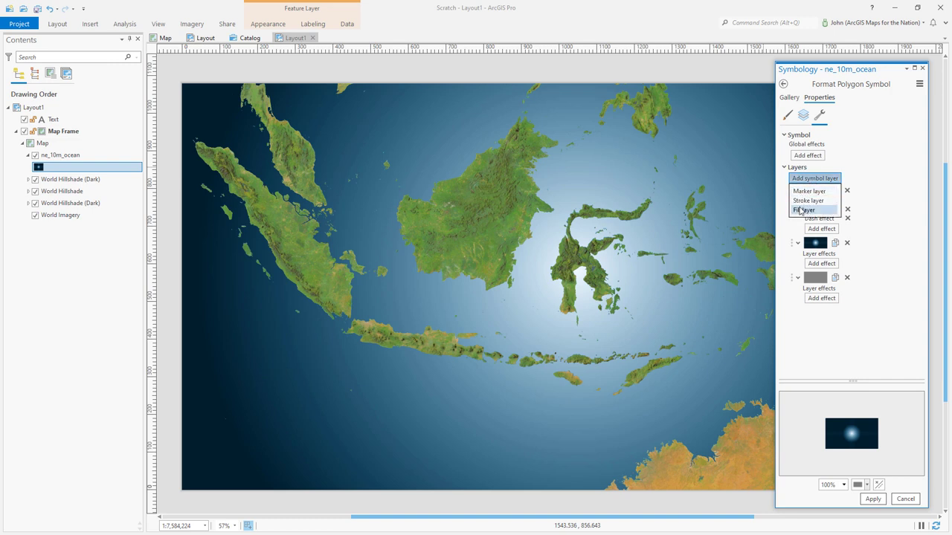
left_click(836, 355)
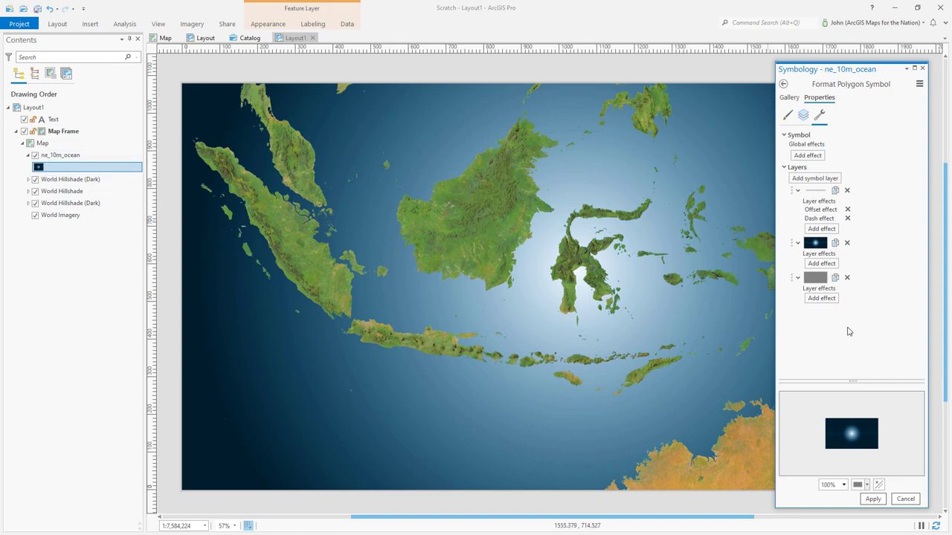
Add a Move effect to the grey bottom fill layer.
left_click(821, 298)
left_click(826, 348)
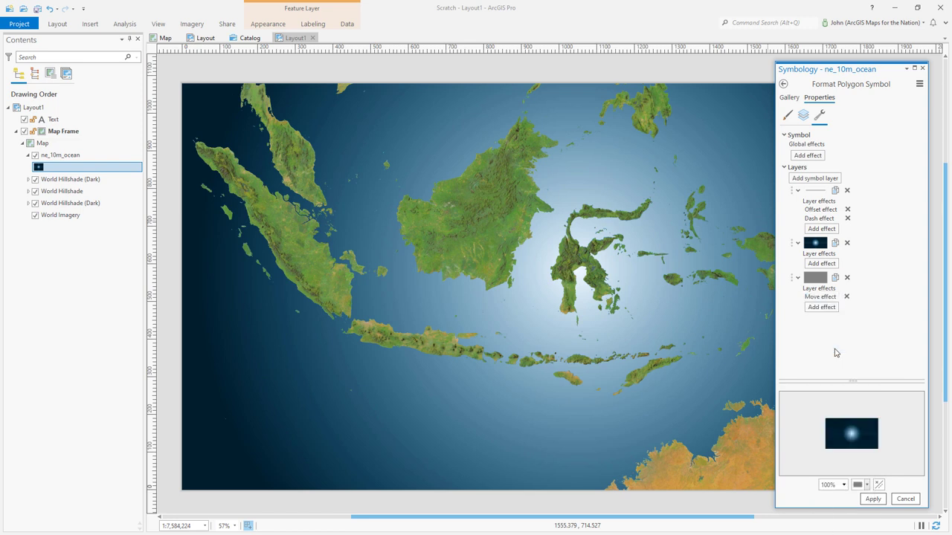
scroll(885, 428, "up", 5)
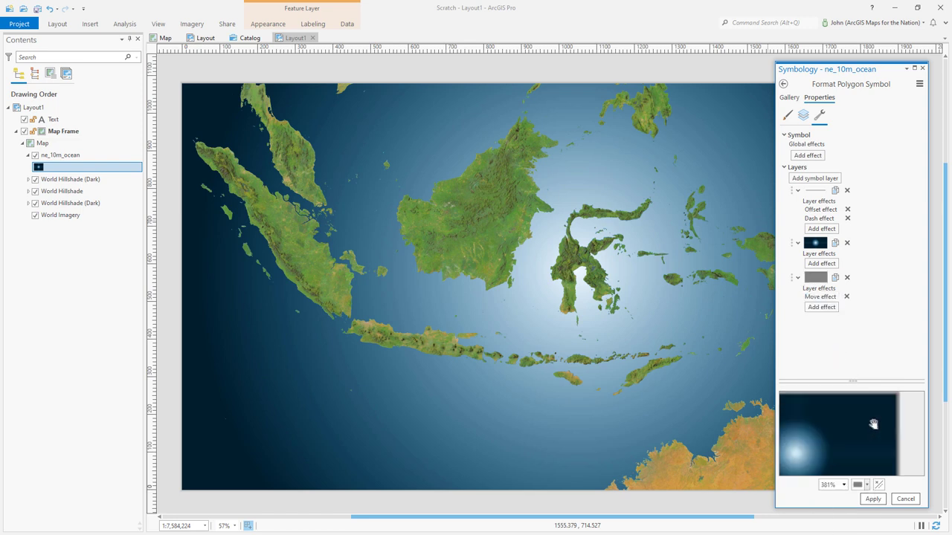
scroll(873, 419, "down", 4)
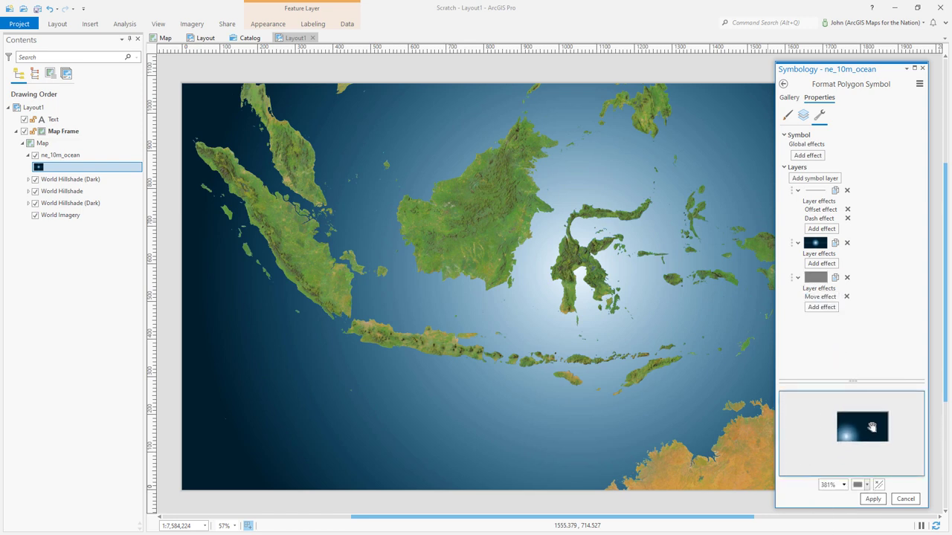
left_click(804, 115)
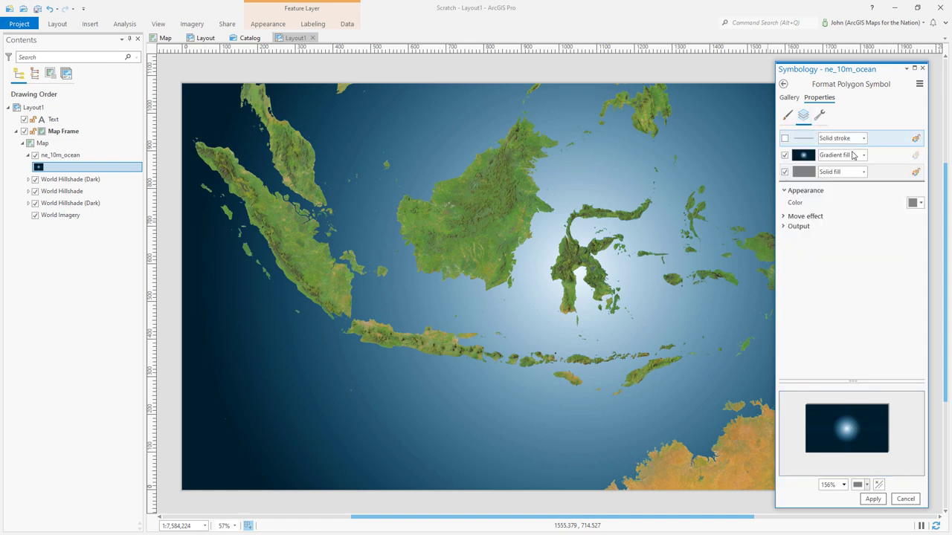
left_click(798, 217)
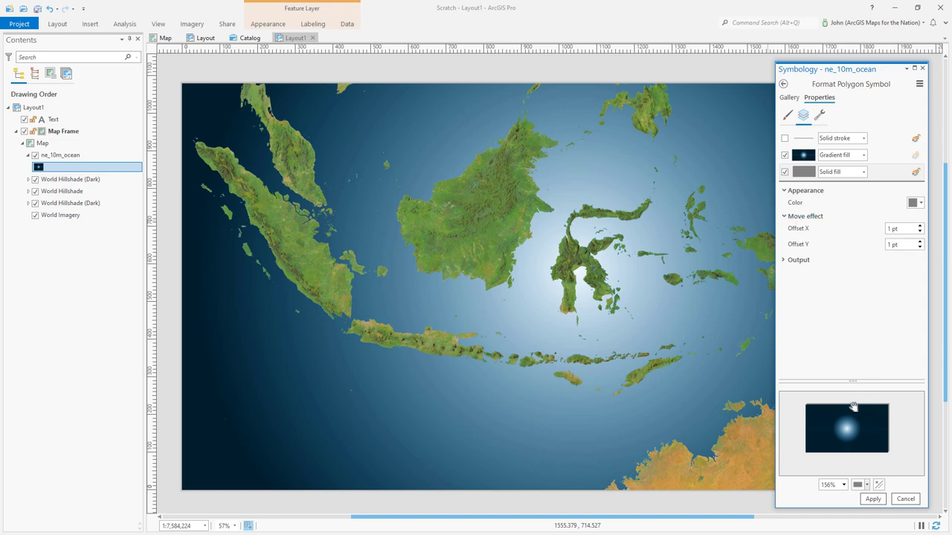
Colour the bottom fill a semi-transparent pale yellow.
left_click(915, 203)
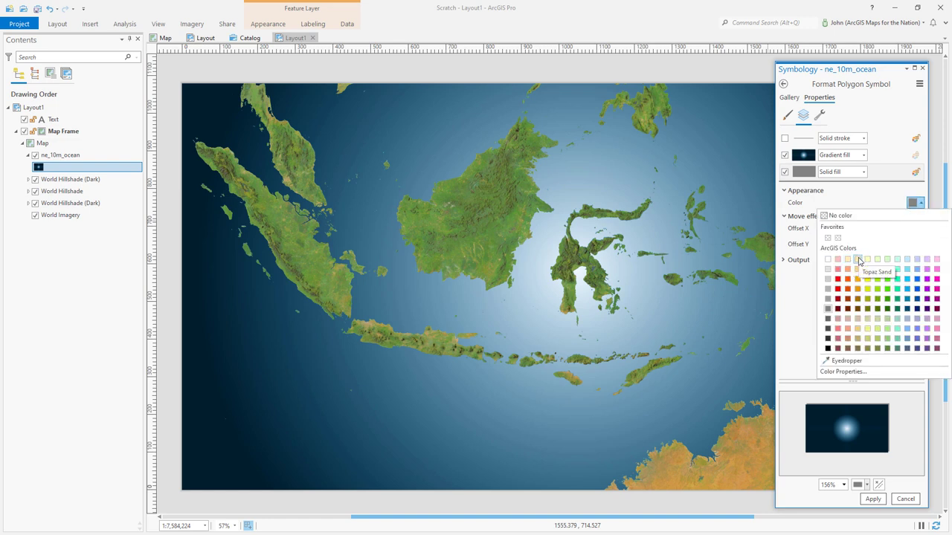
left_click(858, 260)
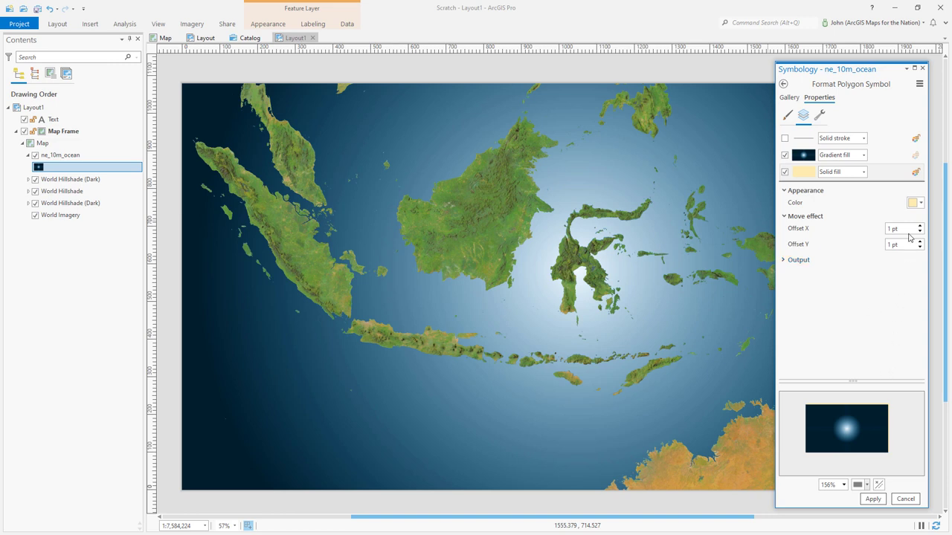
left_click(916, 203)
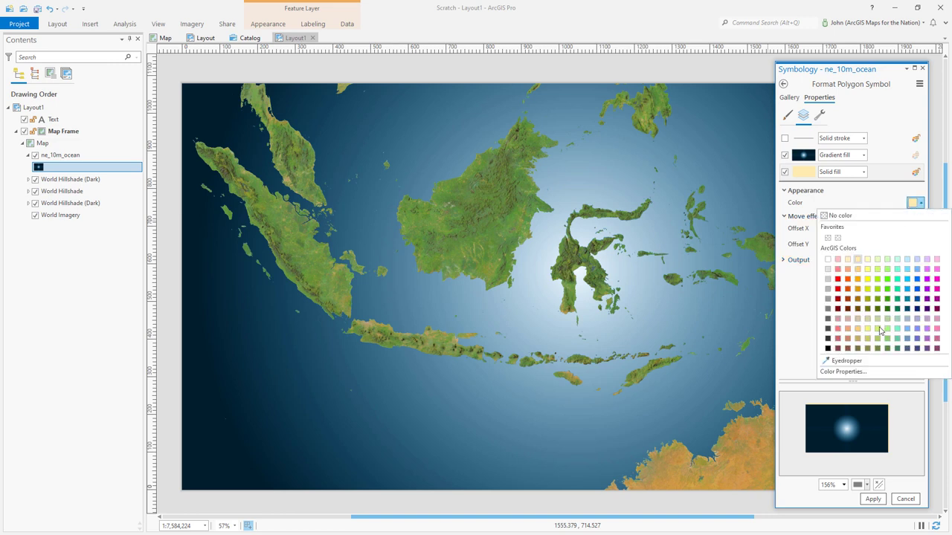
left_click(855, 372)
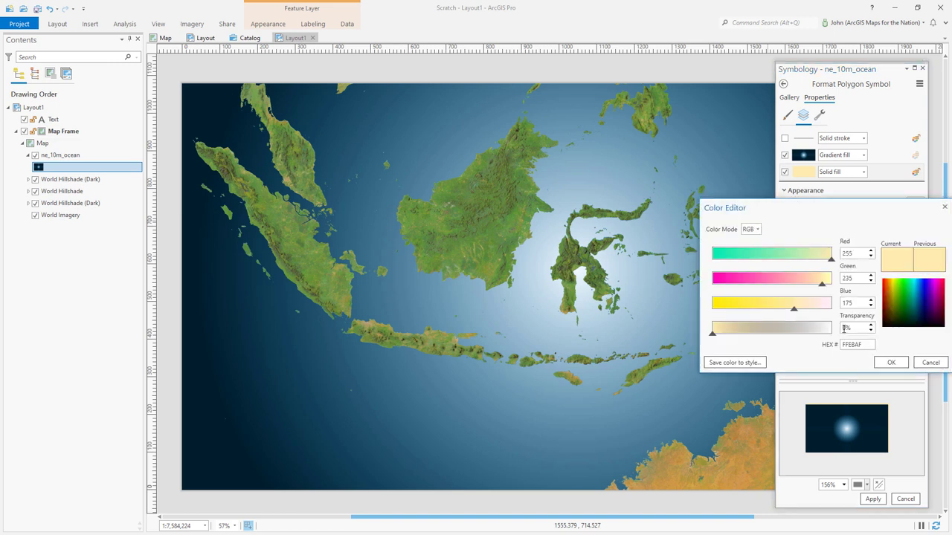
left_click(891, 362)
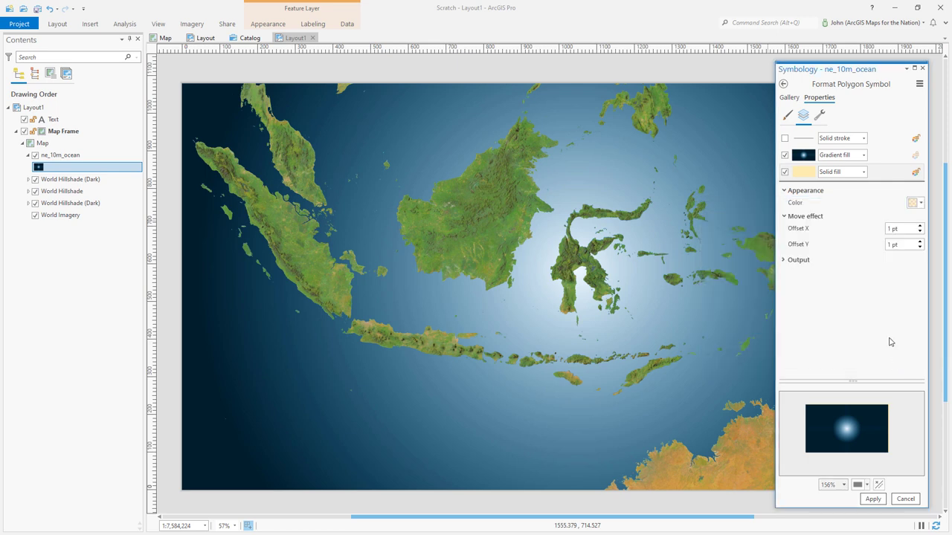
Set the fill's vertical offset to -1 pt and apply the ocean symbol.
scroll(827, 430, "up", 4)
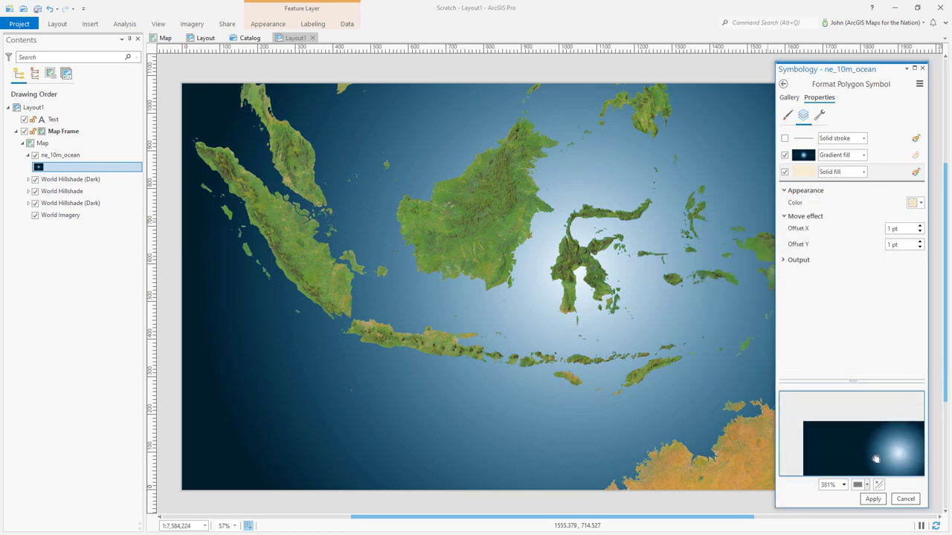
left_click_drag(876, 459, 828, 423)
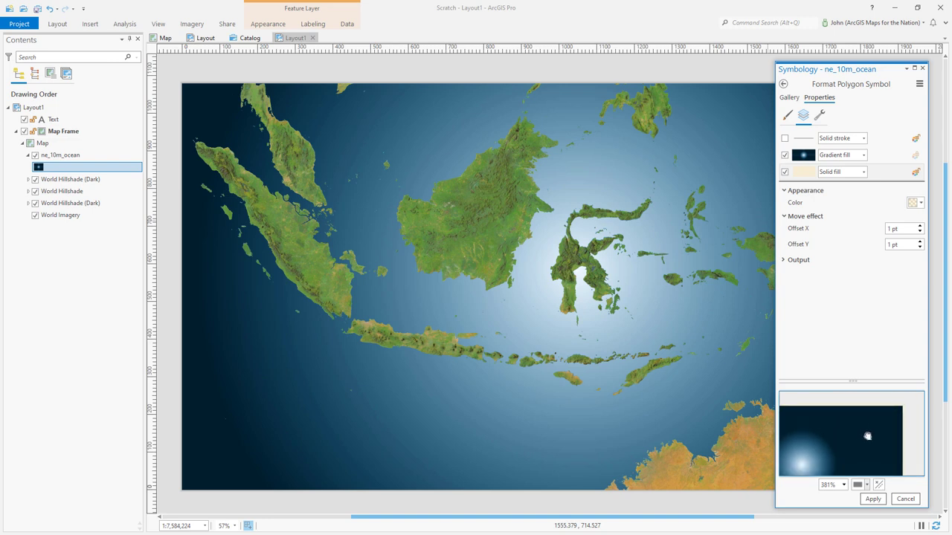
scroll(869, 435, "down", 4)
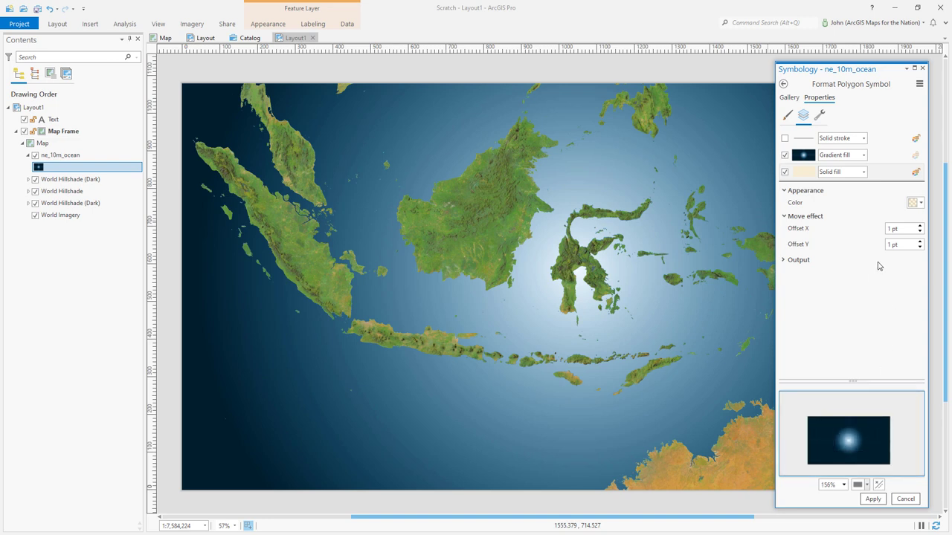
left_click(920, 248)
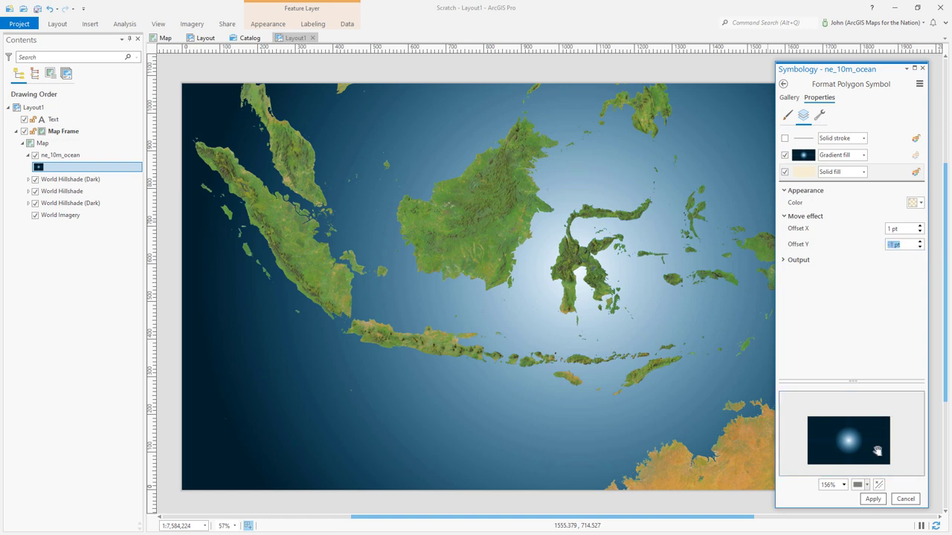
mouse_move(877, 452)
left_mouse_down()
mouse_move(862, 434)
mouse_move(873, 455)
left_mouse_up()
scroll(873, 455, "up", 6)
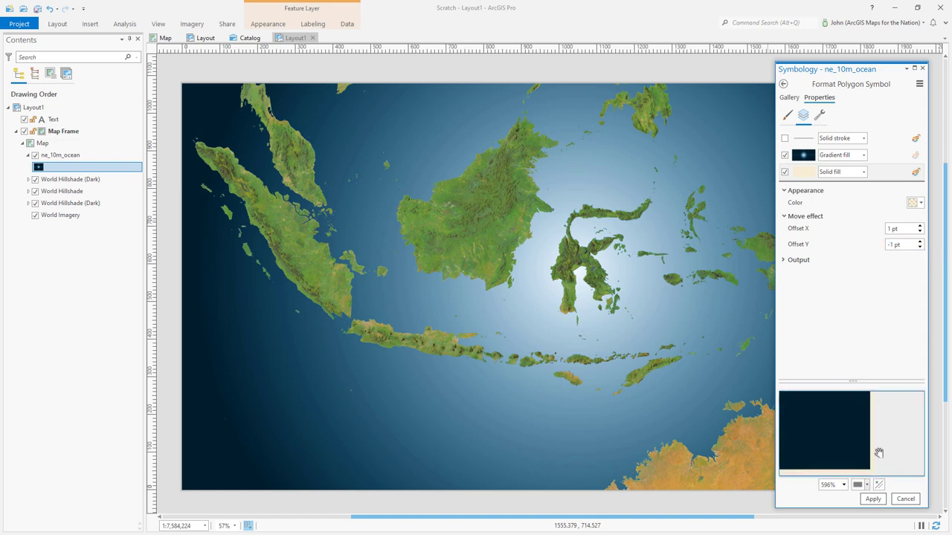
left_click(874, 499)
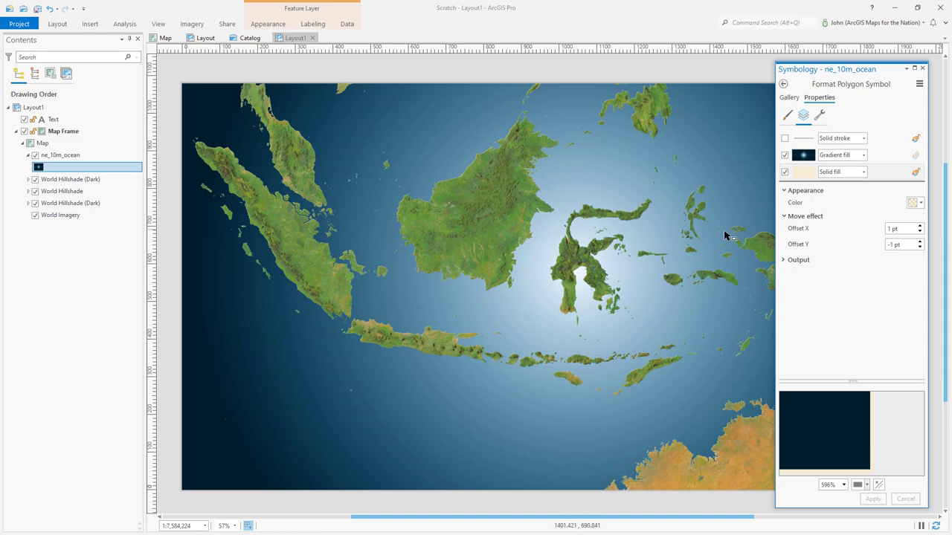
Duplicate the offset solid fill layer in the ocean symbol's structure.
left_click(884, 176)
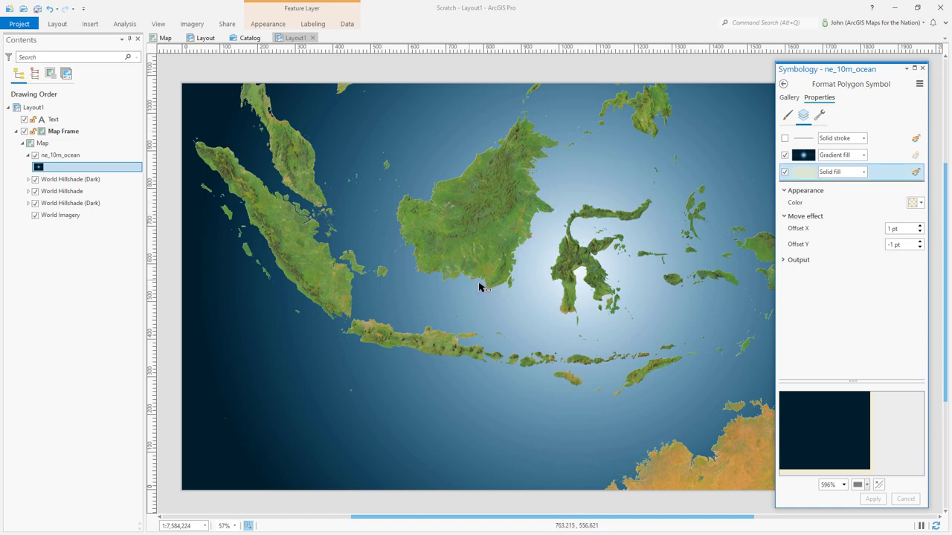
left_click(820, 115)
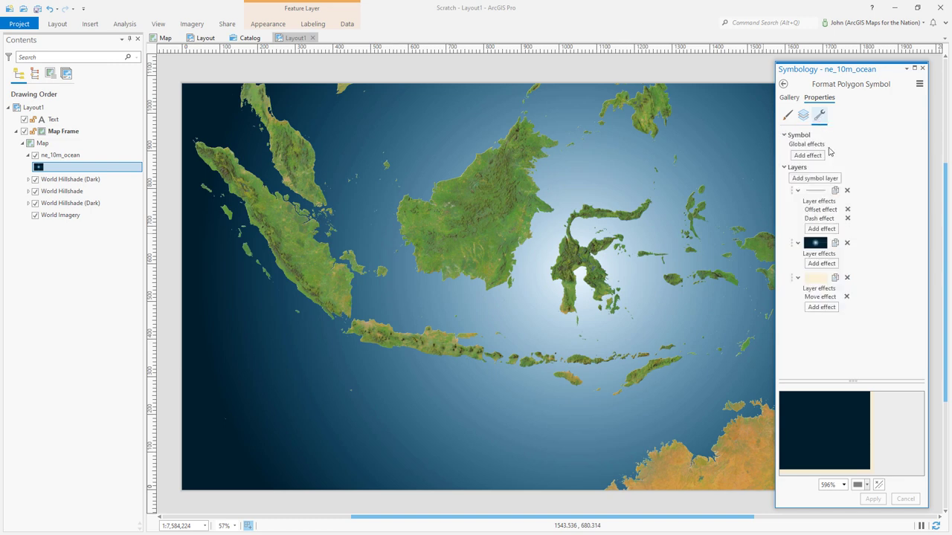
left_click(836, 278)
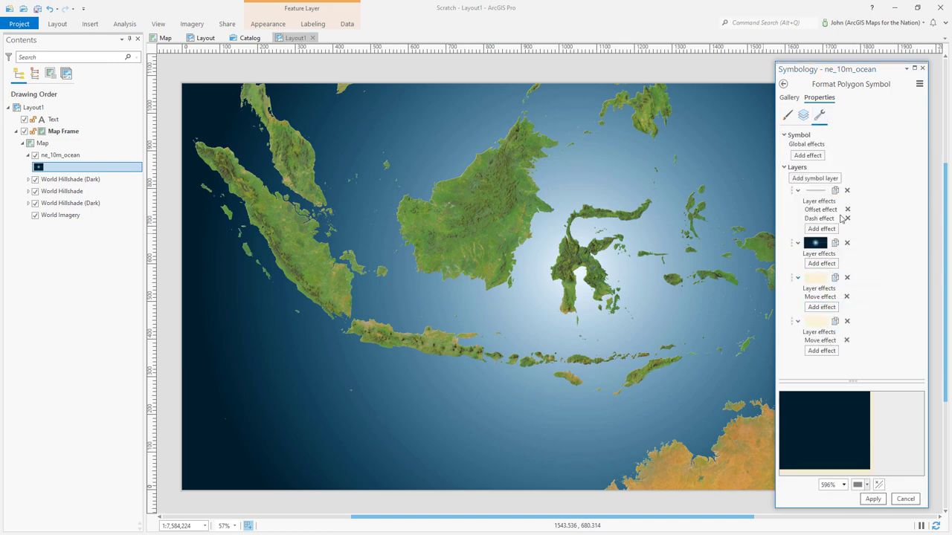
left_click(804, 116)
left_click(833, 188)
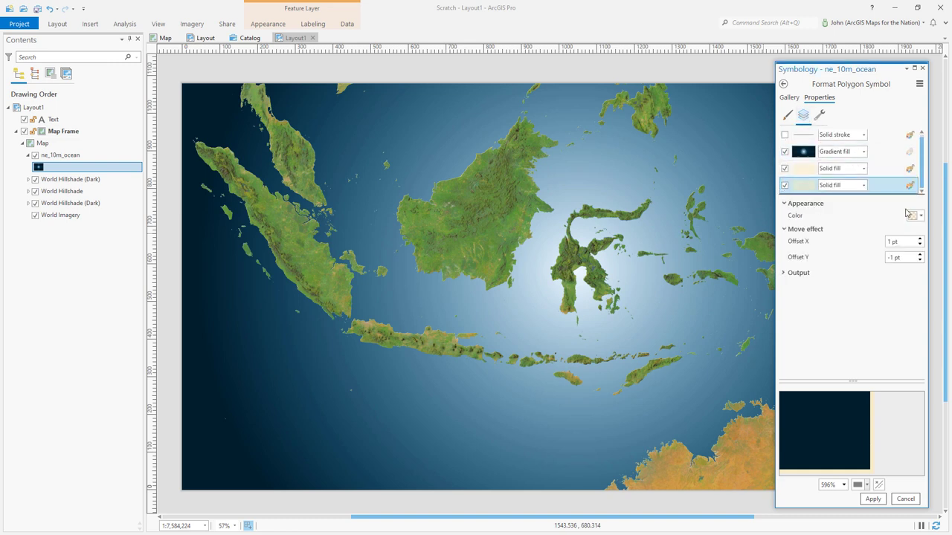
Give the new fill layer a semi-transparent 004C73 blue colour.
left_click(917, 216)
left_click(908, 322)
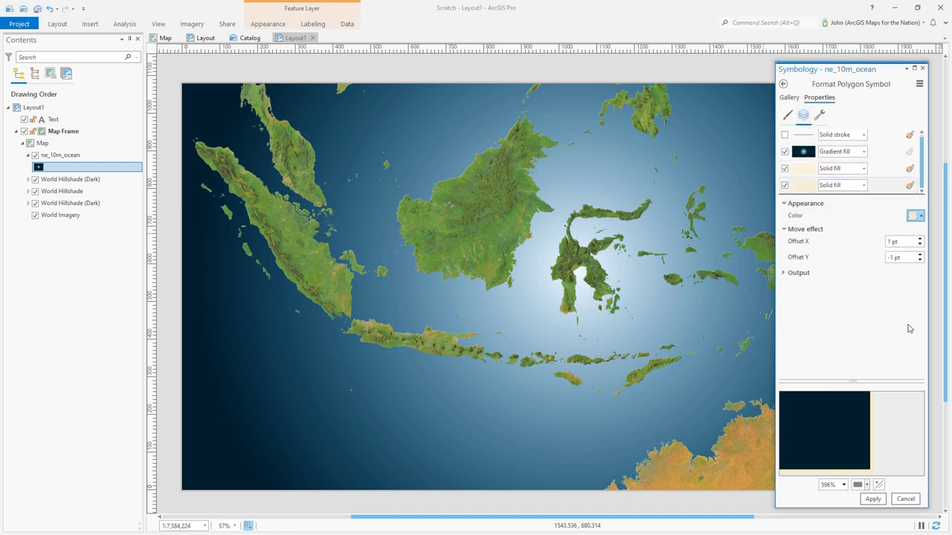
left_click(916, 215)
left_click(847, 384)
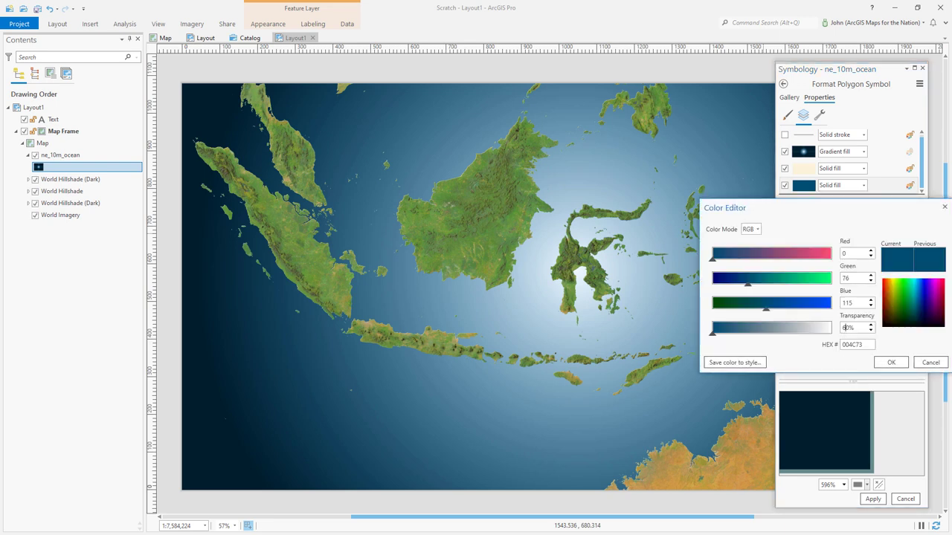
left_click(891, 362)
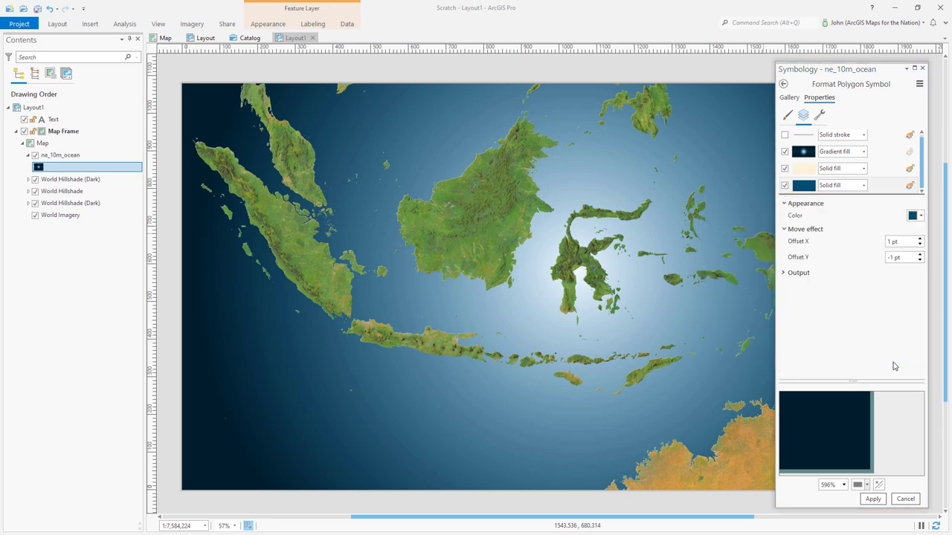
Offset the new fill -1 pt horizontally and 1 pt vertically, then apply the symbol.
left_click(920, 246)
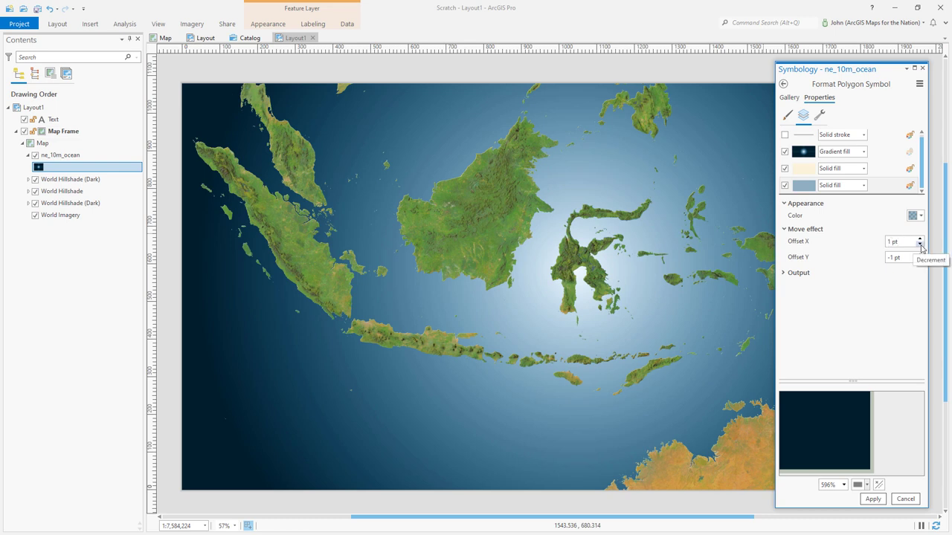
left_click(920, 246)
left_click(920, 253)
left_click(920, 253)
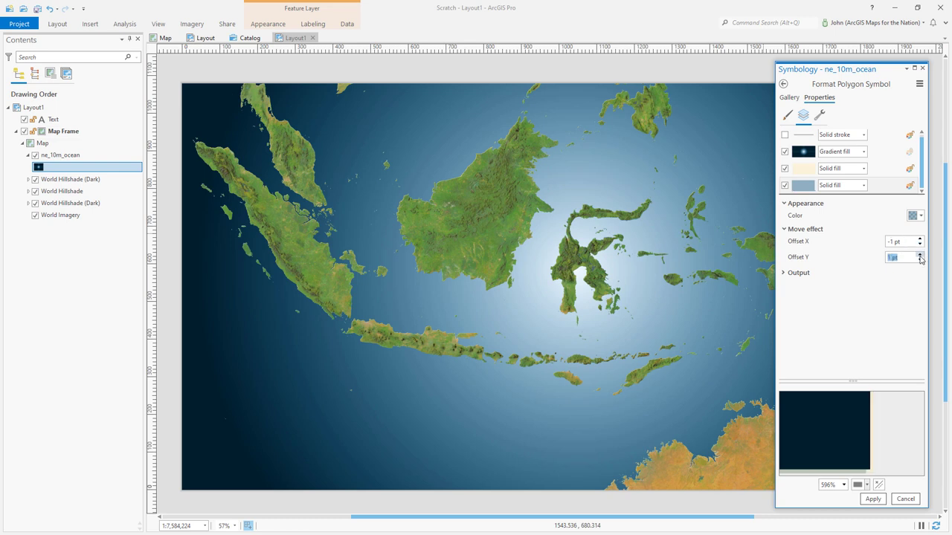
scroll(856, 435, "down", 5)
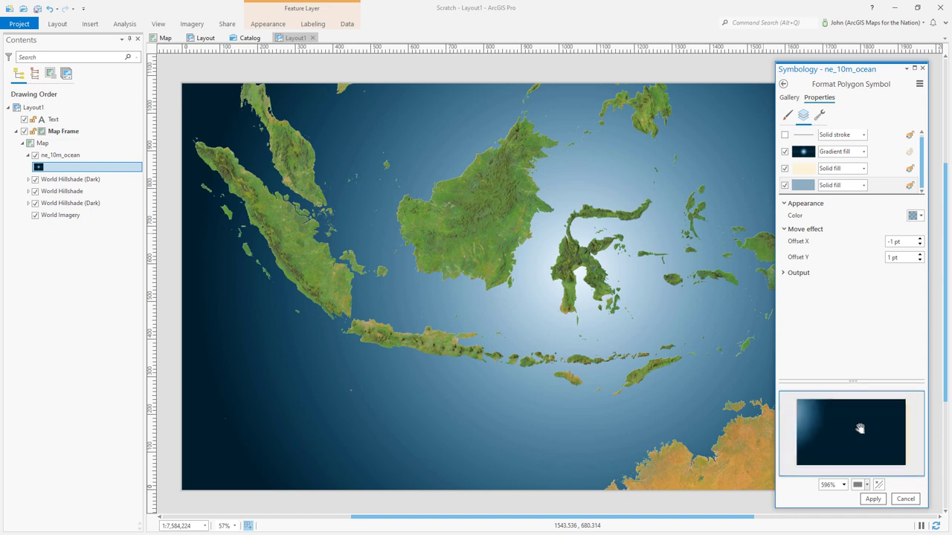
left_click_drag(864, 442, 847, 428)
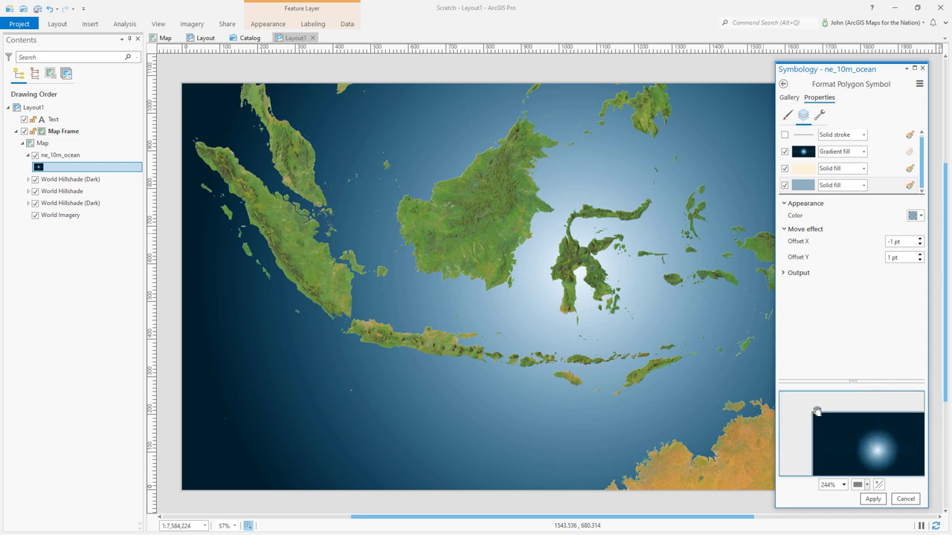
left_click(873, 499)
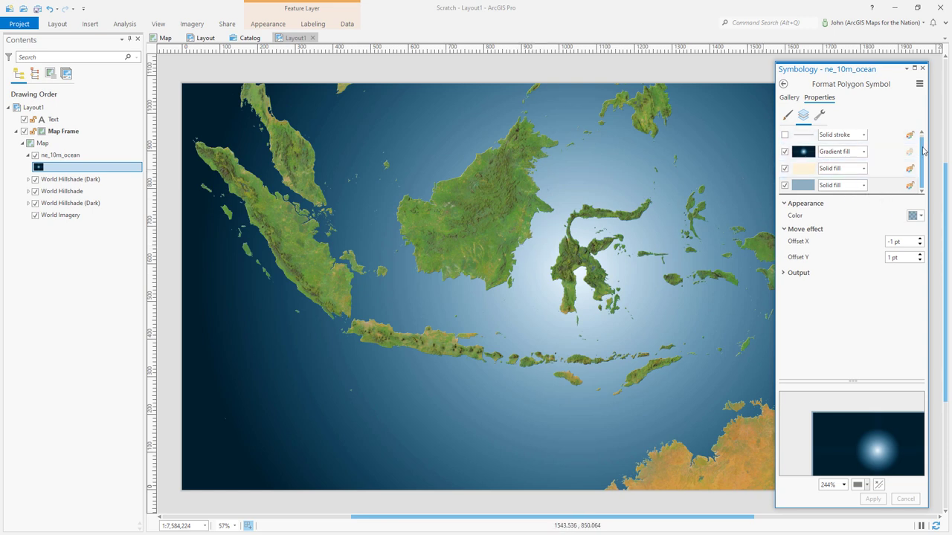
Make the ocean's stroke layer a semi-transparent white.
left_click(845, 142)
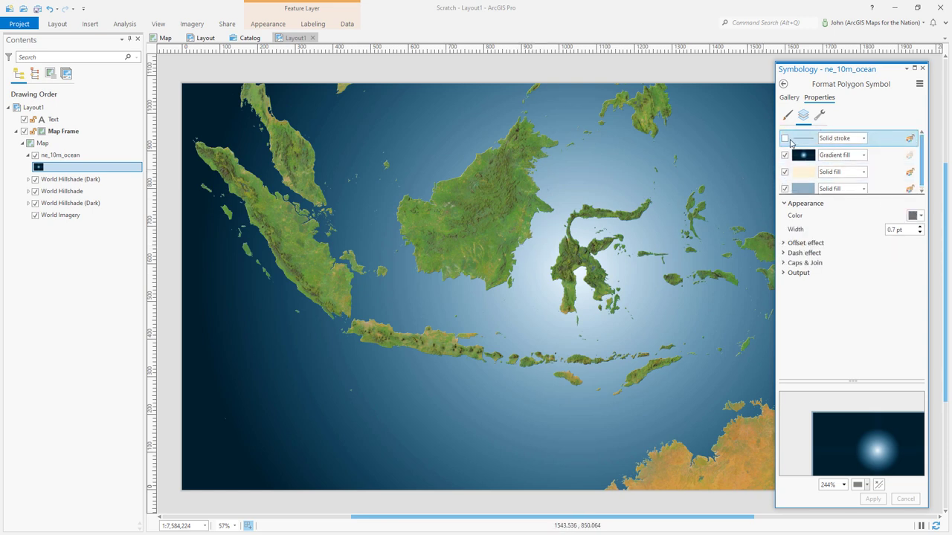
left_click(914, 216)
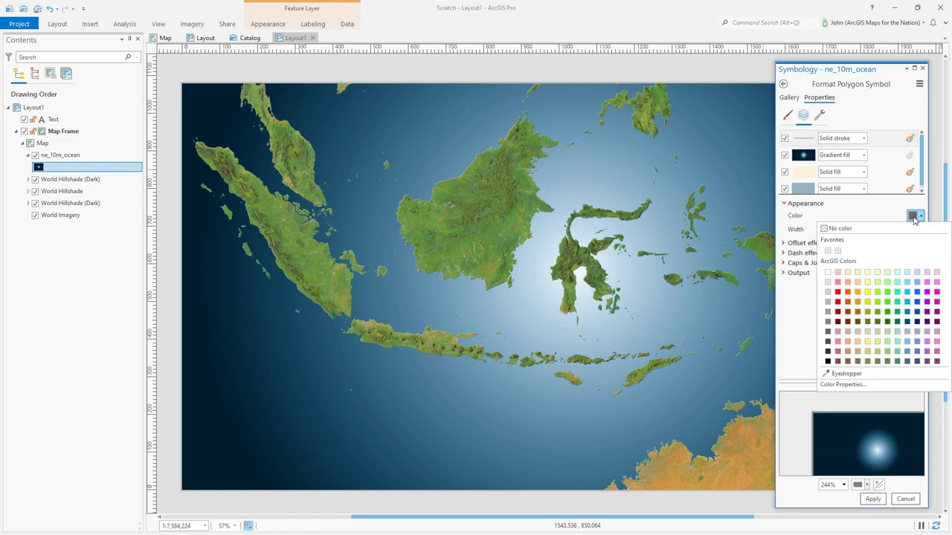
left_click(828, 272)
left_click(913, 217)
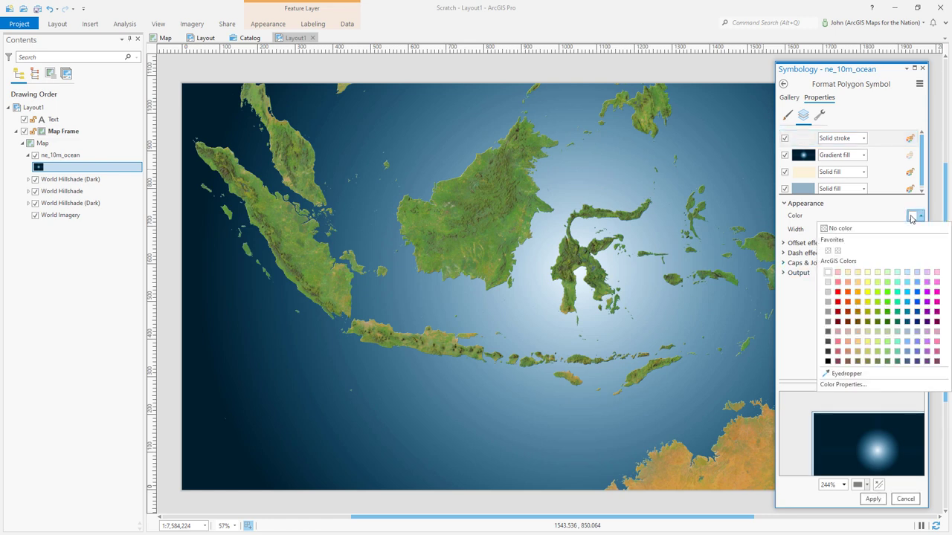
left_click(843, 384)
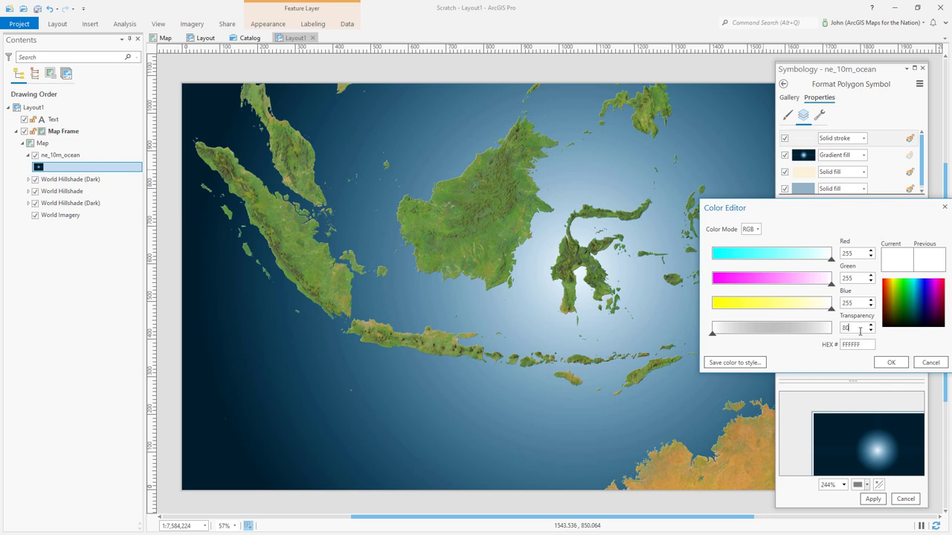
left_click(895, 363)
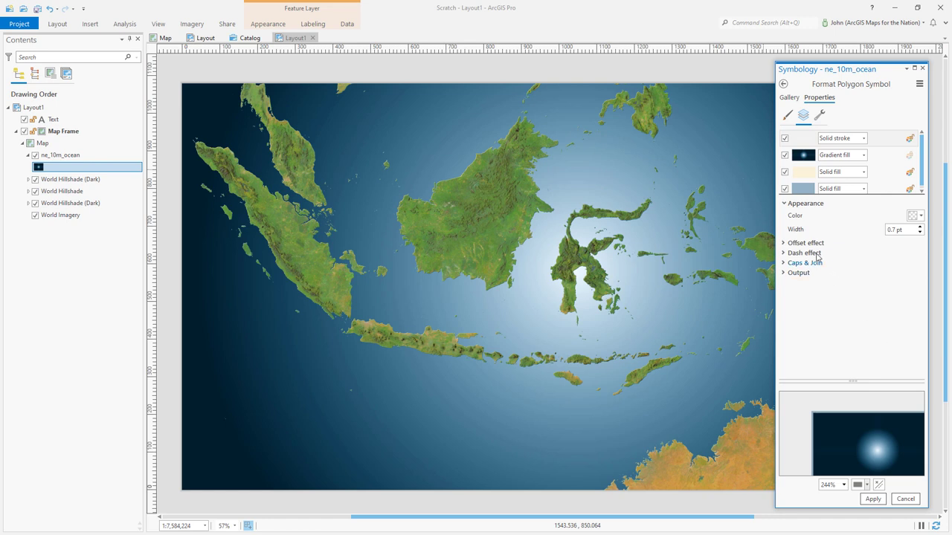
Set the stroke's Offset effect to -3 pt with the Accurate option and apply it.
left_click(792, 247)
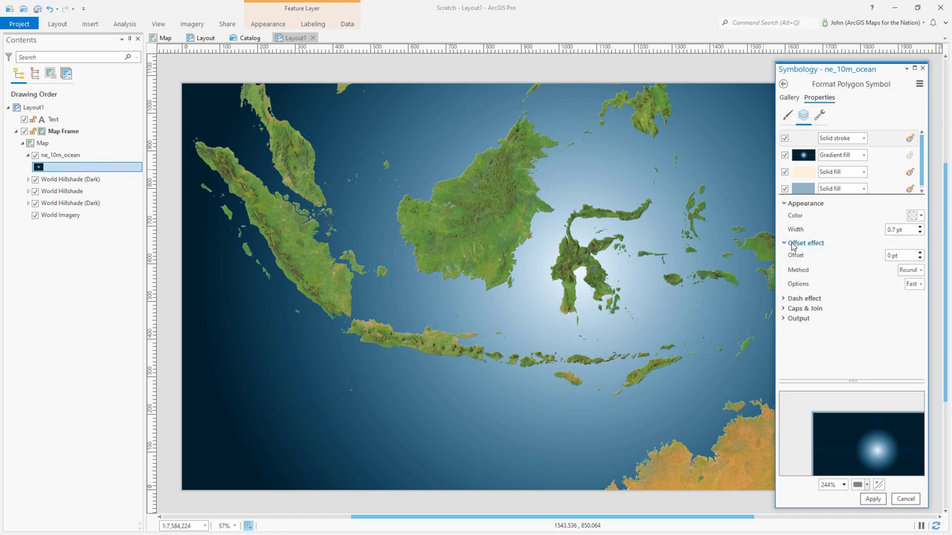
left_click(920, 258)
left_click(920, 258)
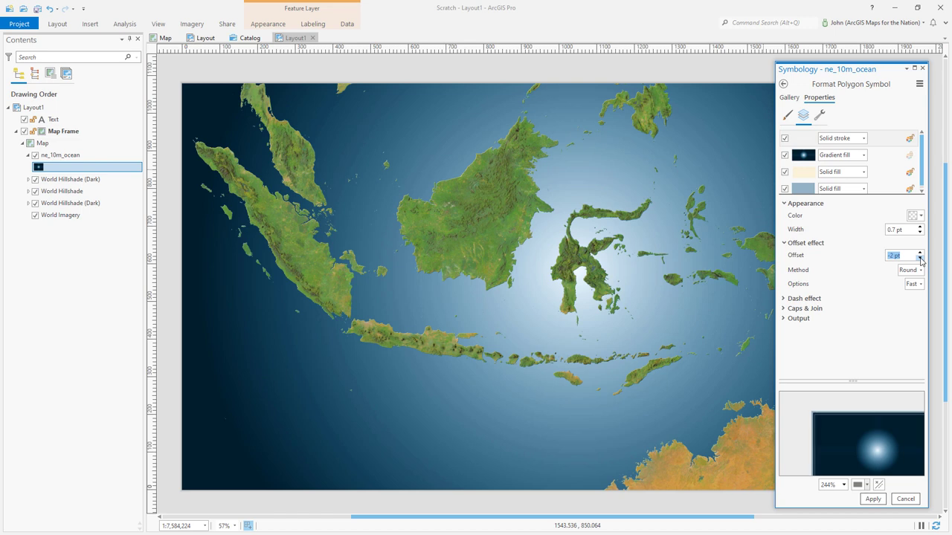
left_click(920, 258)
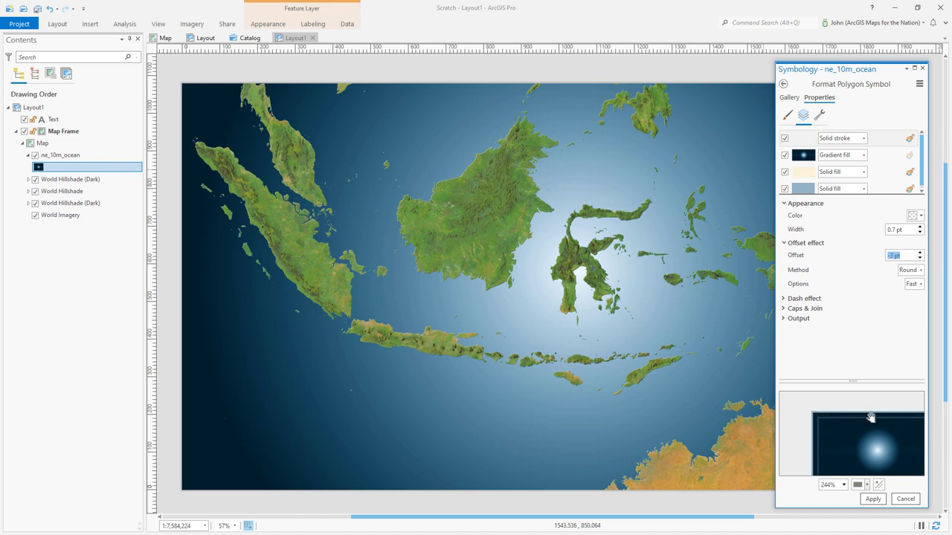
left_click(922, 285)
left_click(913, 306)
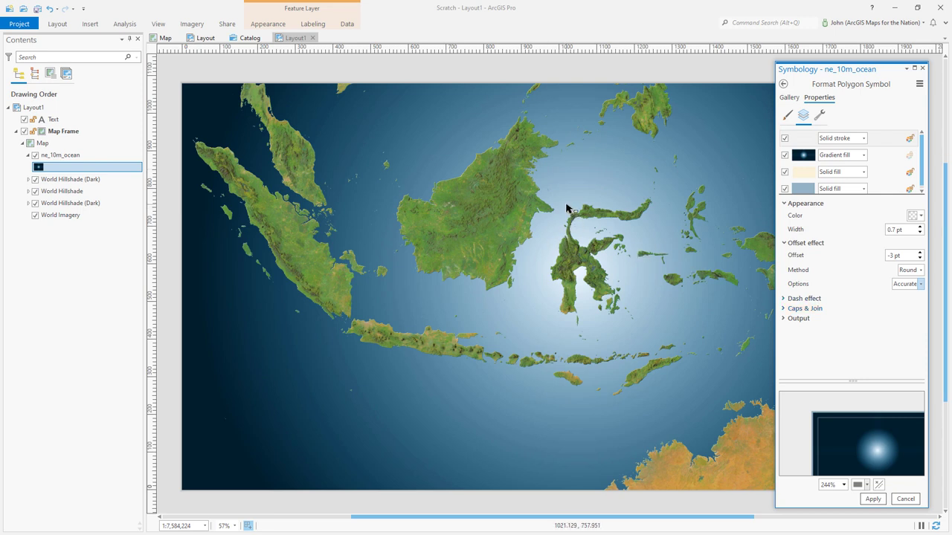
left_click(872, 500)
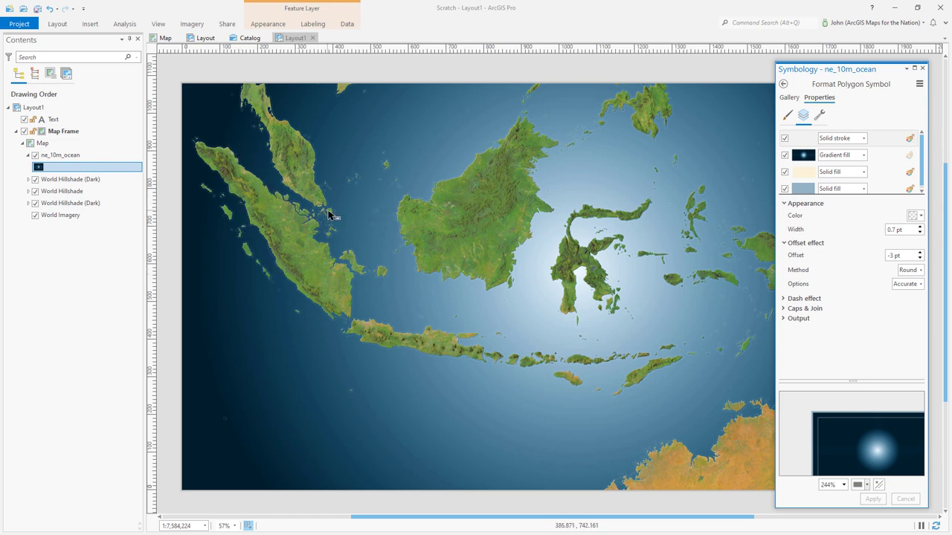
Duplicate the 0.7 pt coastline stroke layer and lower the top copy's offset to -7 pt.
scroll(327, 213, "up", 6)
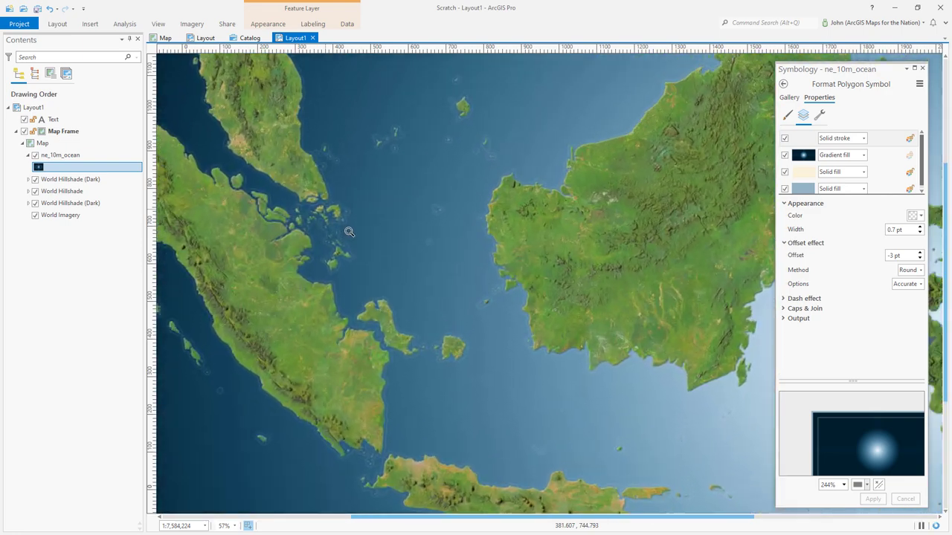
scroll(360, 240, "up", 6)
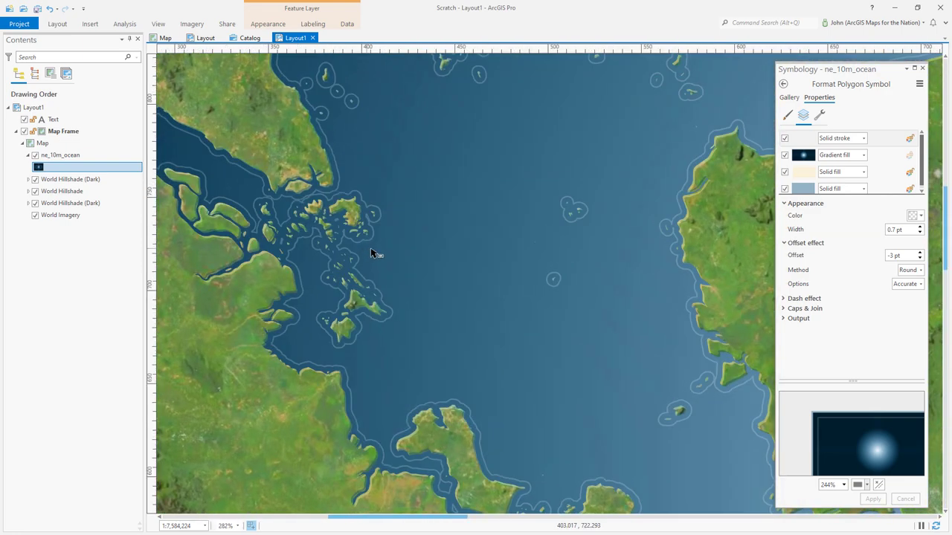
left_click(885, 141)
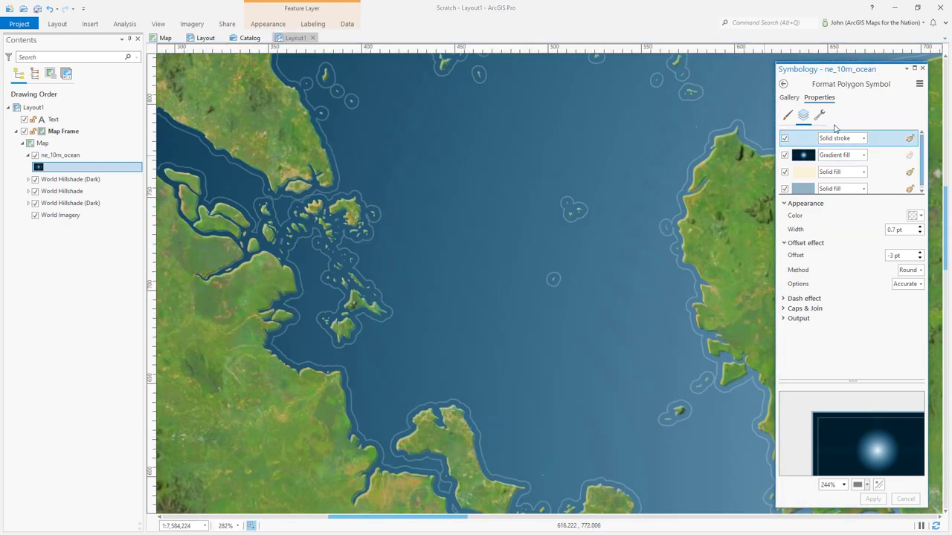
left_click(819, 116)
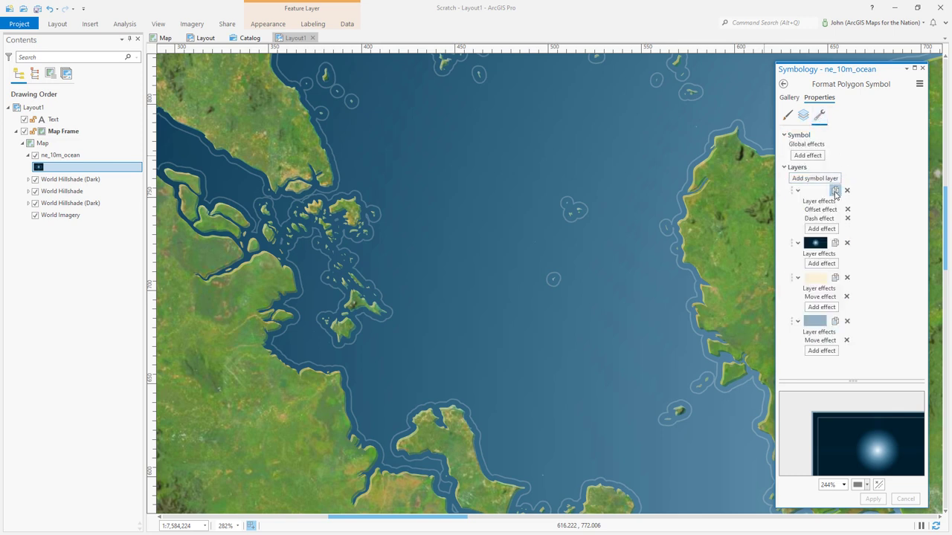
left_click(803, 116)
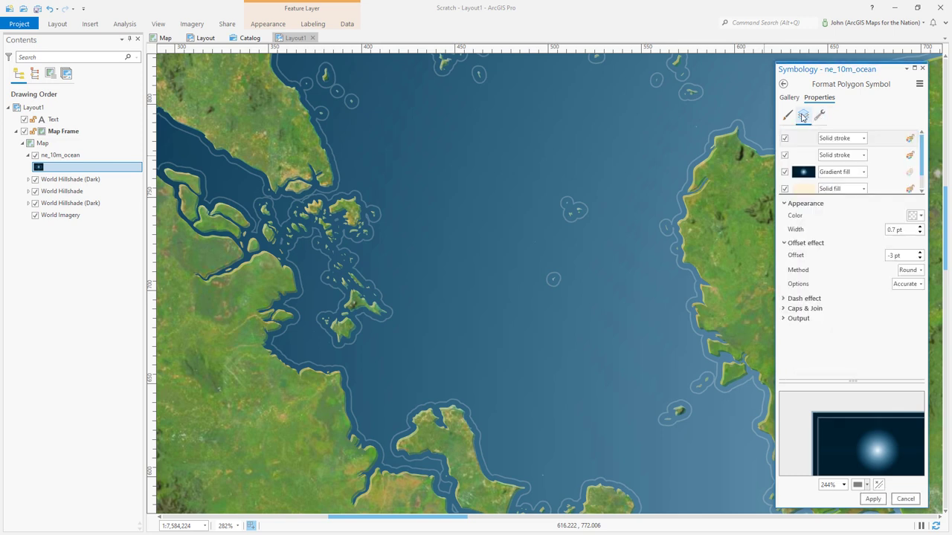
left_click(890, 143)
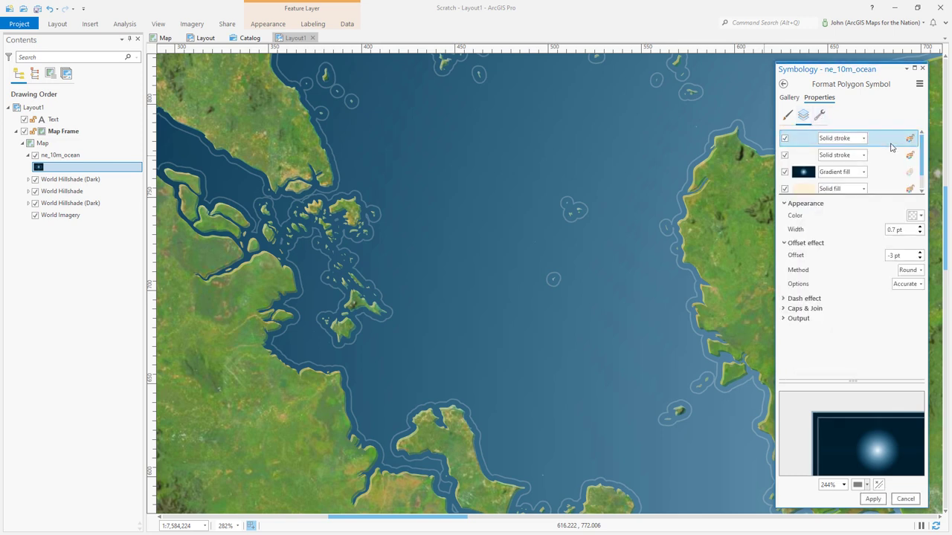
left_click(920, 258)
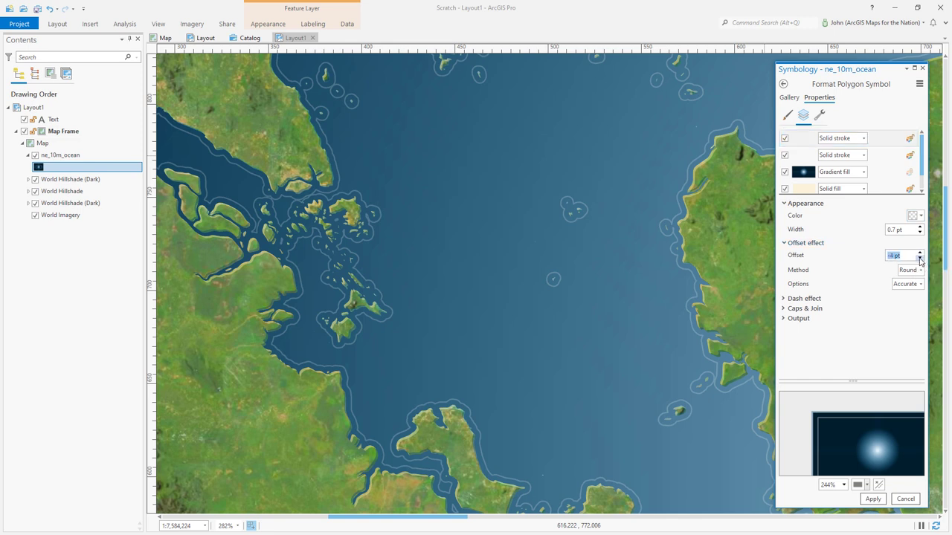
left_click(920, 258)
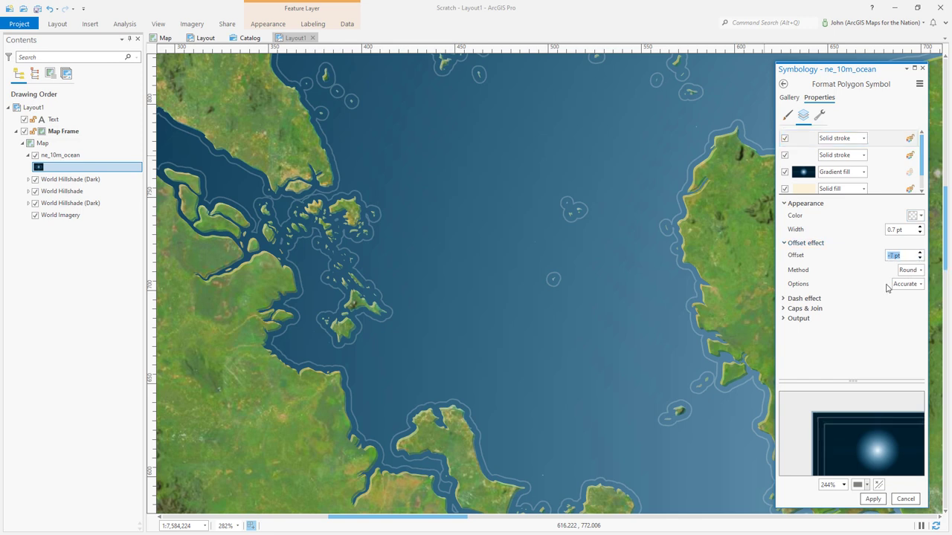
Switch the -7 pt stroke's Dash effect to dashed with template 44 2 33 6 37 4, then apply.
left_click(803, 300)
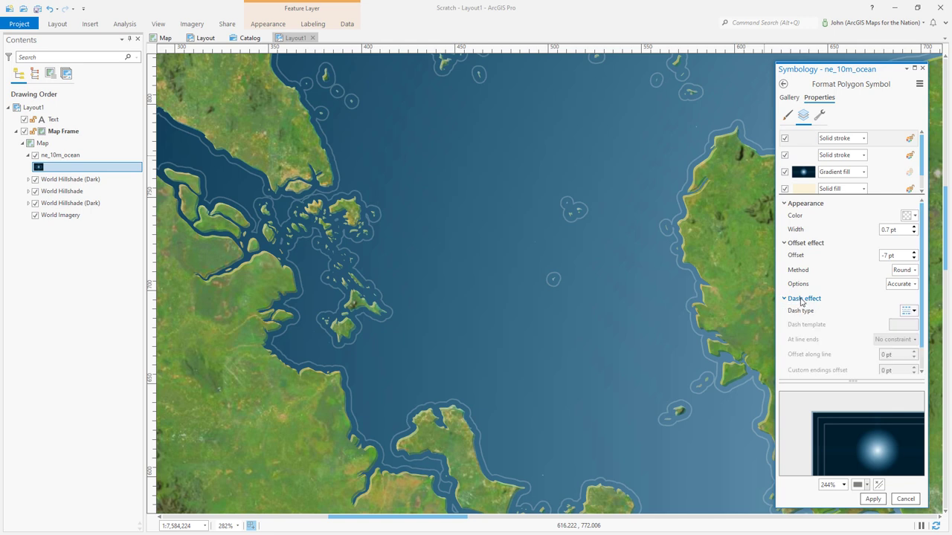
left_click(907, 311)
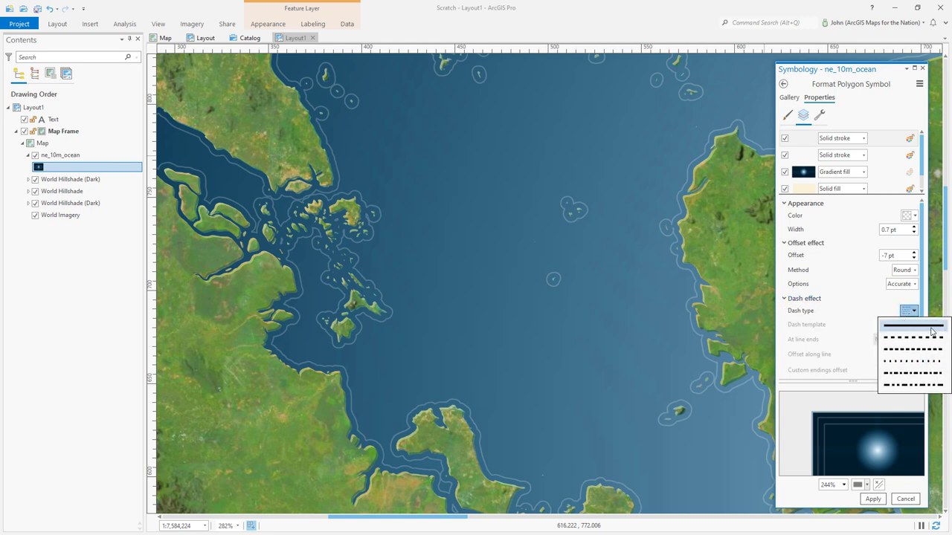
left_click(908, 339)
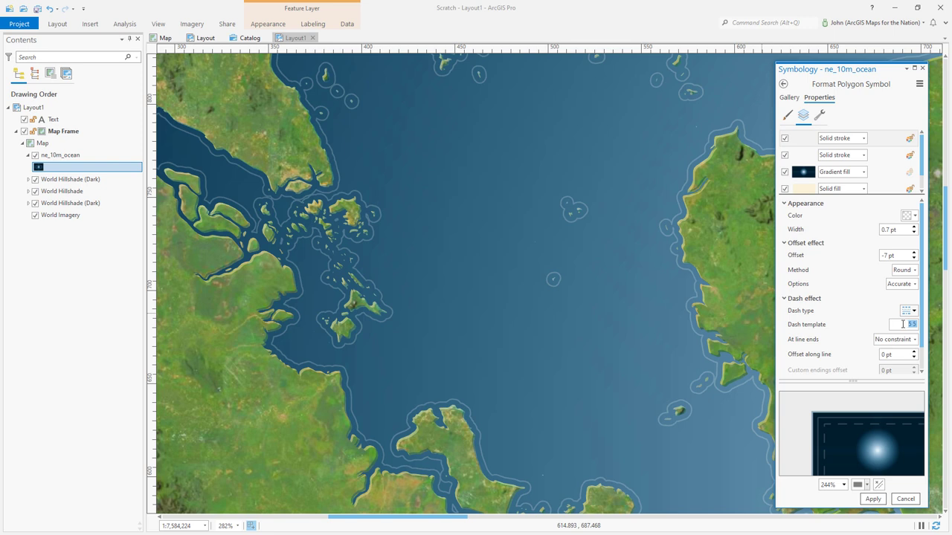
type("44 2 33 6 37 4")
key("Tab")
left_click(873, 499)
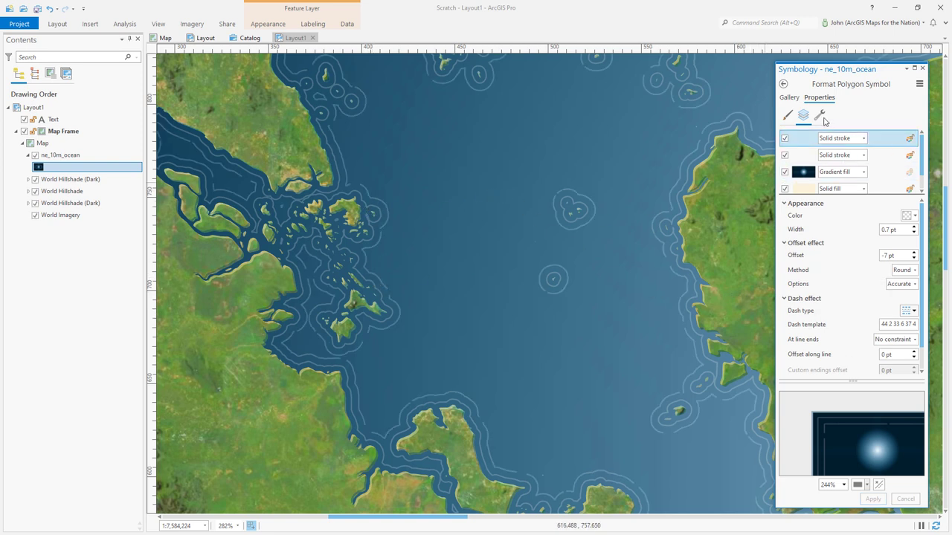
left_click(820, 116)
left_click(834, 189)
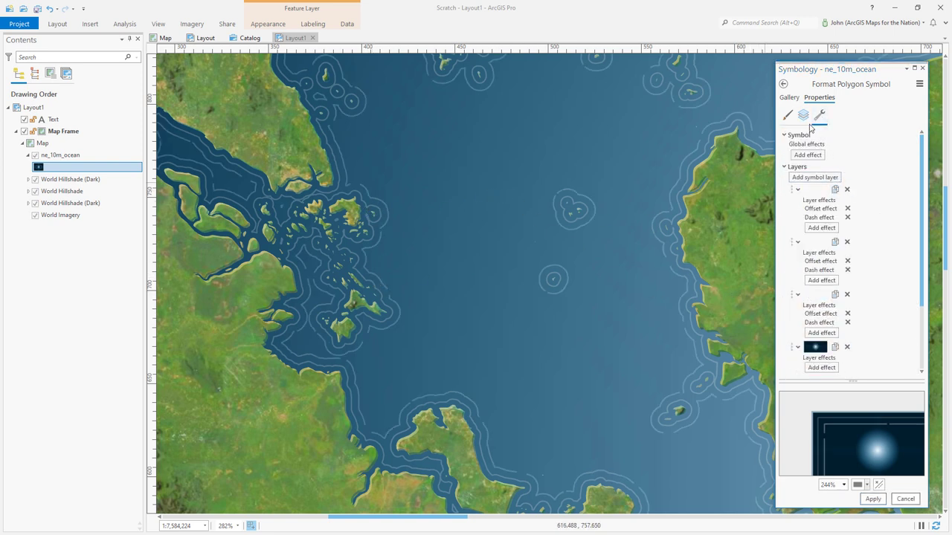
left_click(804, 116)
left_click(880, 142)
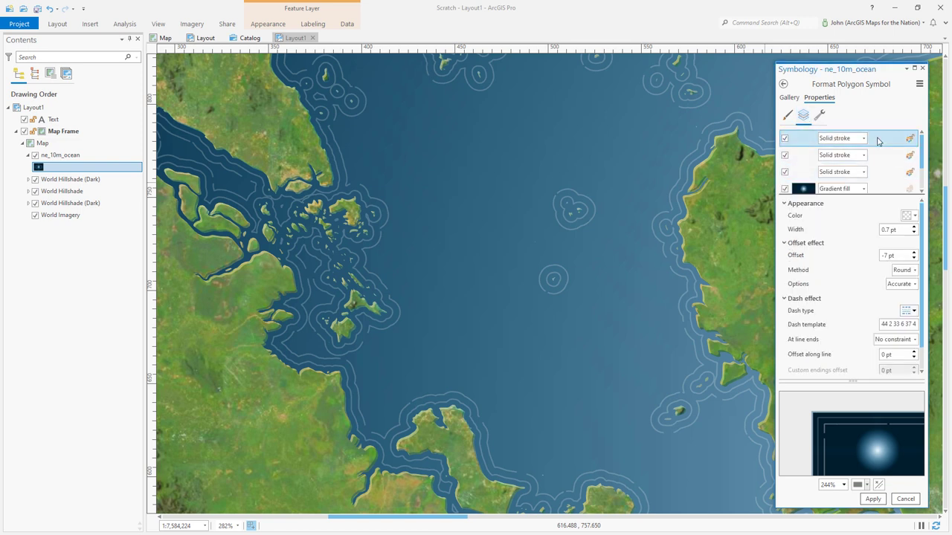
left_click(914, 259)
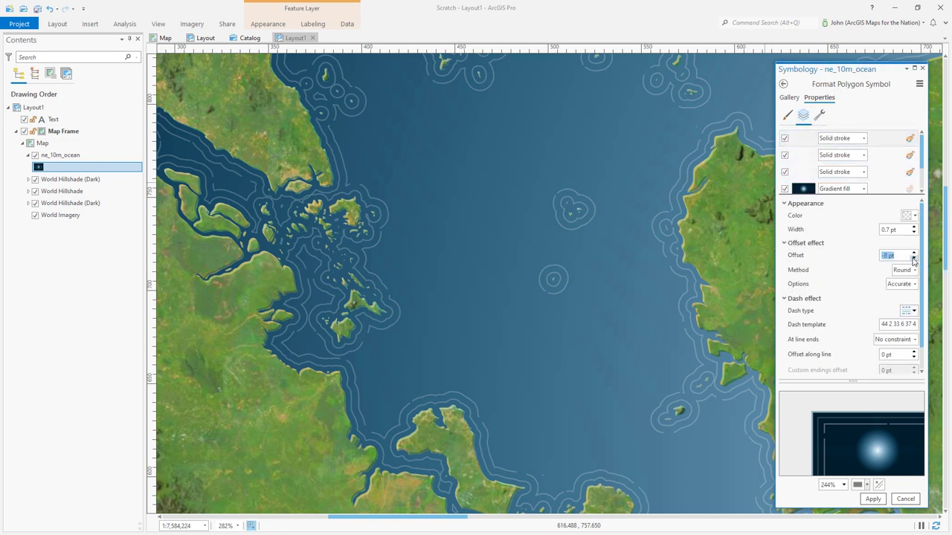
left_click(883, 327)
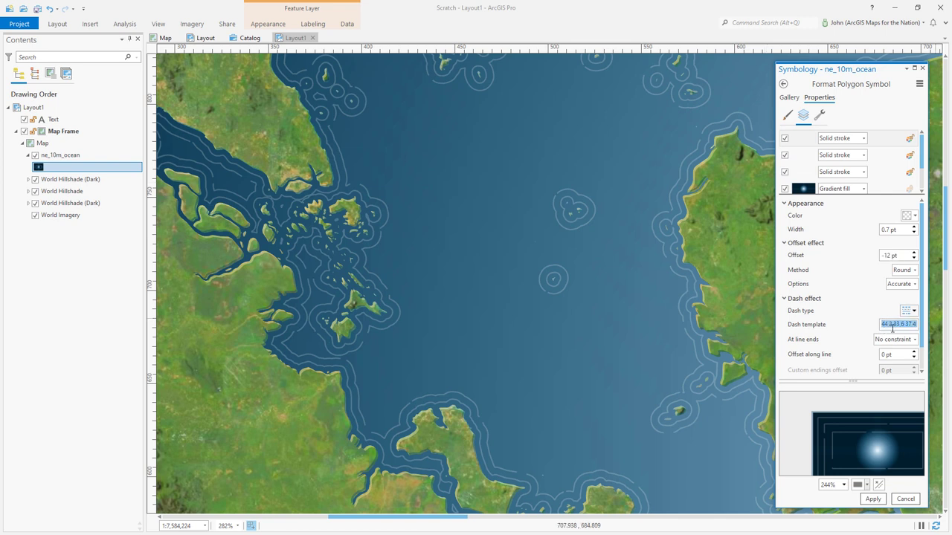
type("22")
type(" 33 26 ")
type("12 4")
type("1 33")
left_click(873, 499)
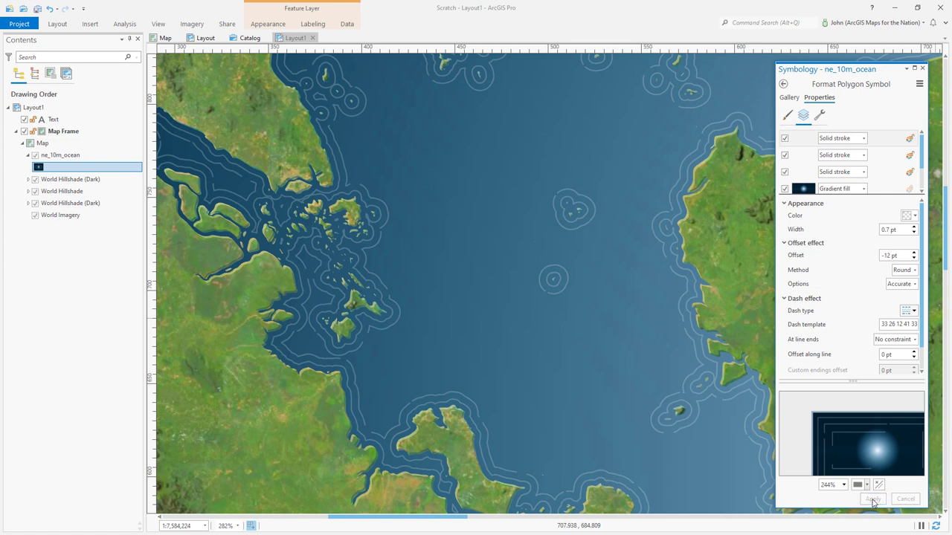
Duplicate the top ripple stroke, give it dash template 2 33 4 54 5 25 and -18 pt offset, apply.
left_click(819, 115)
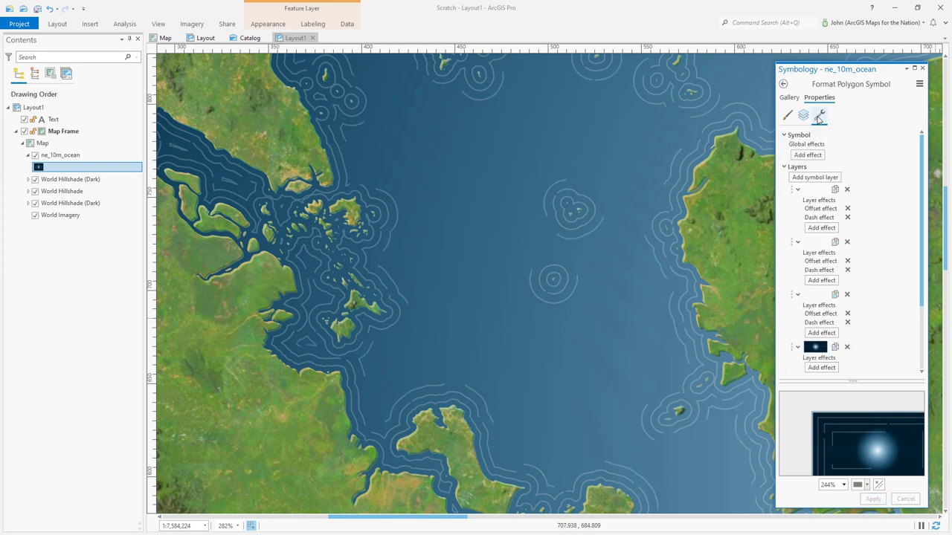
left_click(834, 189)
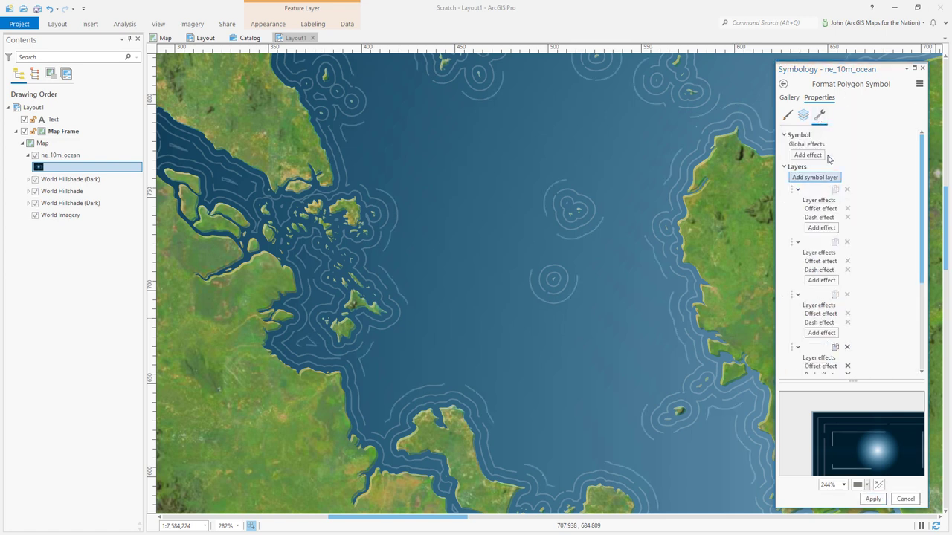
left_click(804, 117)
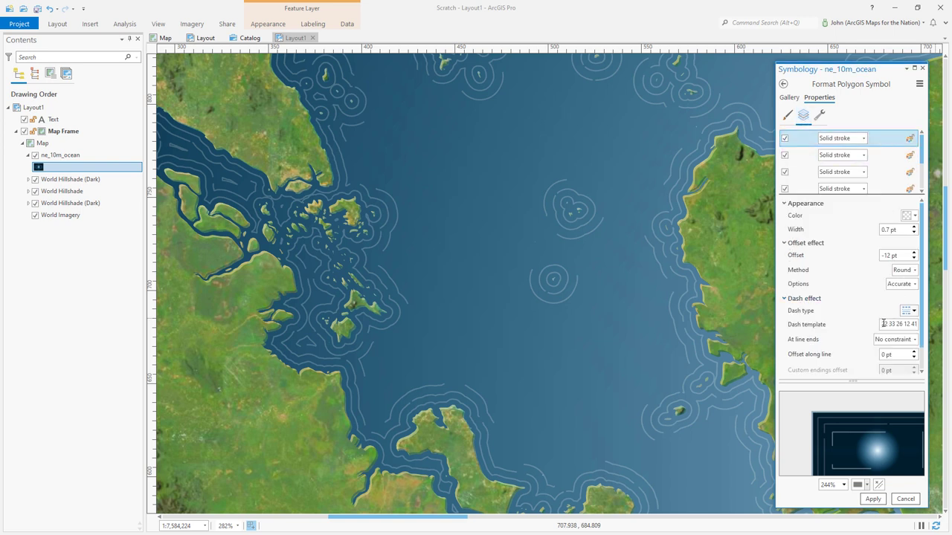
left_click_drag(883, 323, 924, 328)
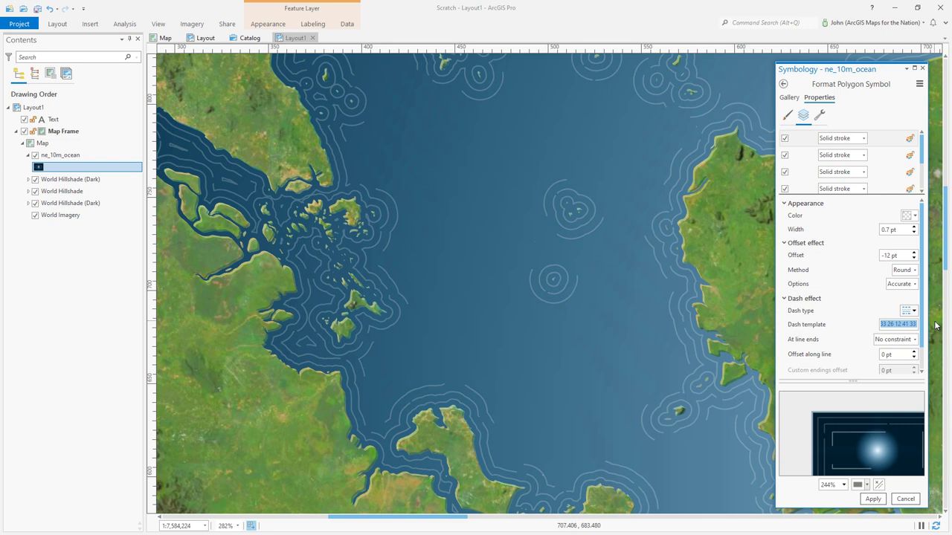
type("2 33 4 54 5 25")
key("Tab")
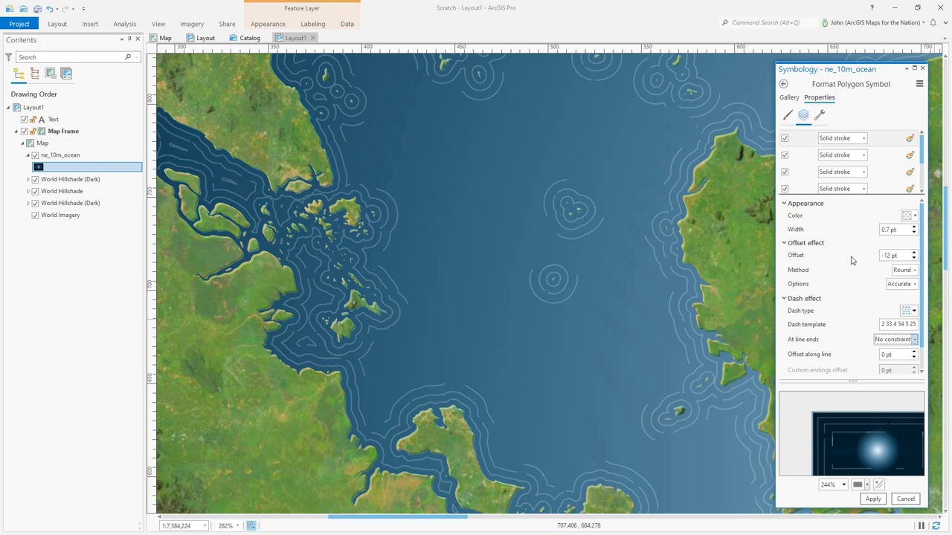
left_click(914, 258)
left_click(914, 258)
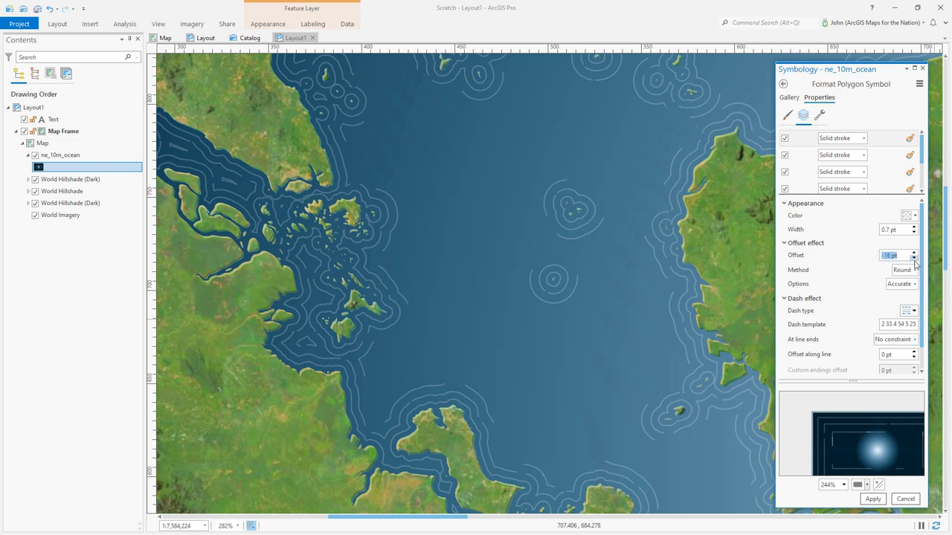
left_click(915, 260)
left_click(914, 260)
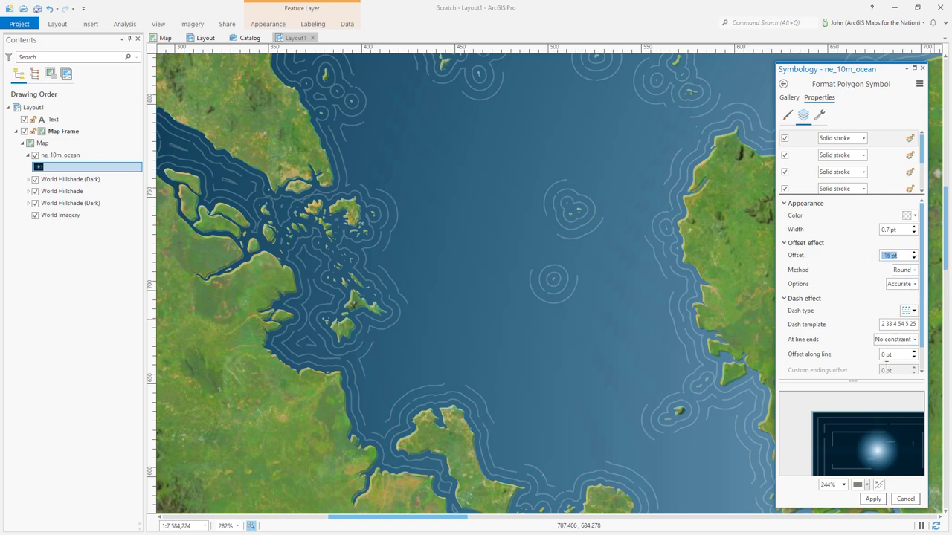
left_click(873, 499)
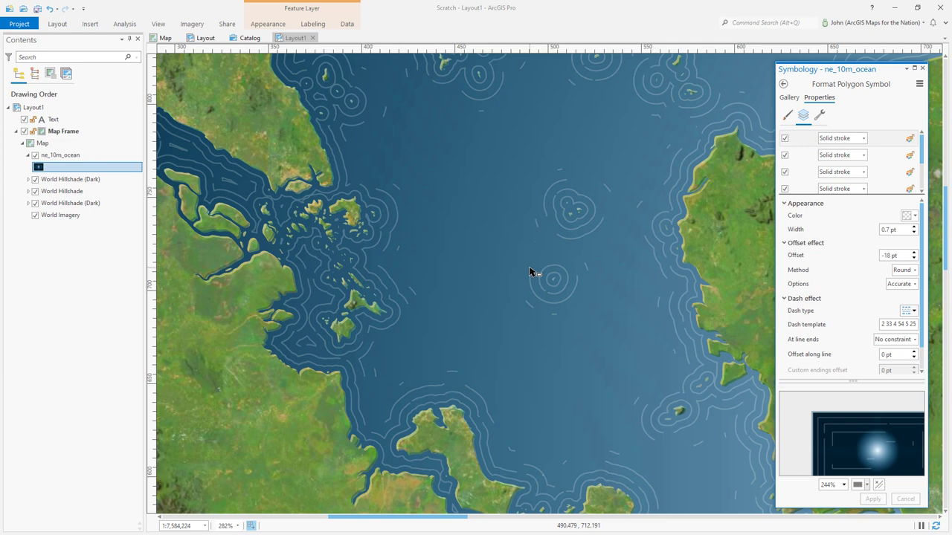
Zoom the layout to the full page, close the Symbology pane, and switch to the Data folder.
left_click(54, 27)
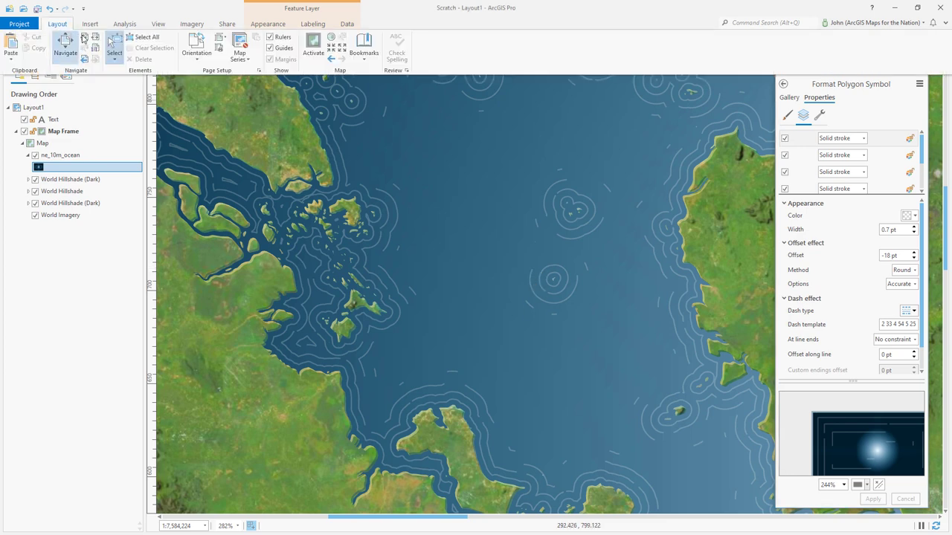
left_click(74, 44)
left_click(922, 69)
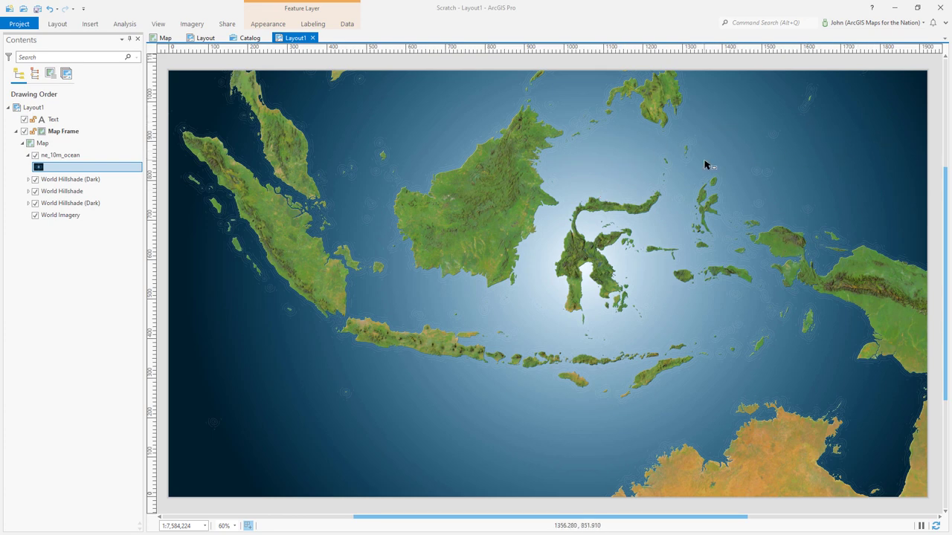
key("alt+Tab")
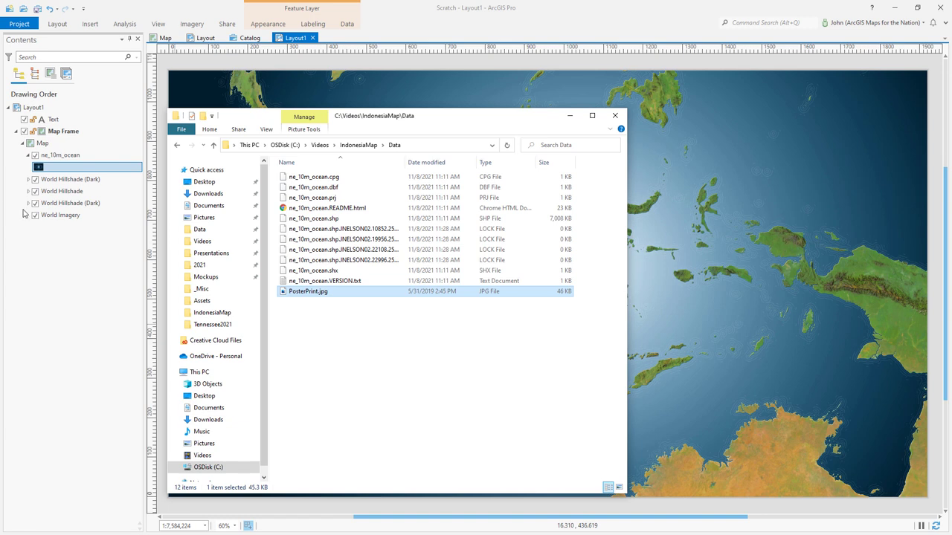
Drag ne_10m_ocean.shp from the Data folder into the map's Contents pane.
left_click(313, 226)
left_click_drag(317, 223, 69, 160)
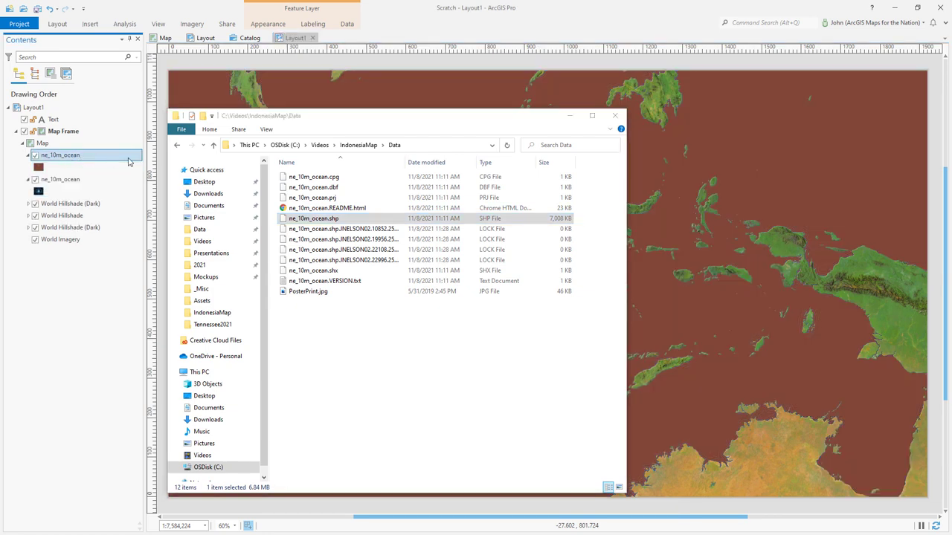
Open PosterPrint.jpg in Photos, zoom in and out on the paper texture, then close it.
left_click(307, 292)
double_click(307, 293)
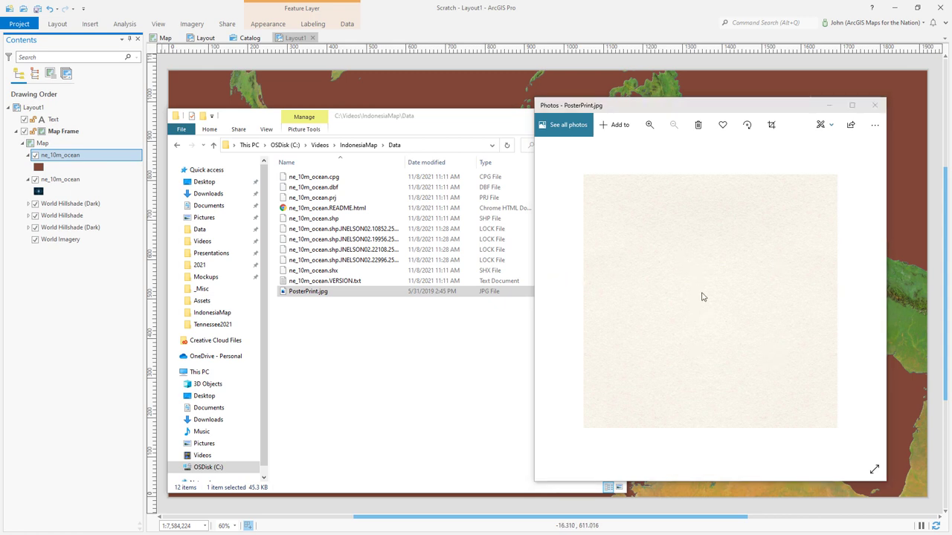
scroll(703, 295, "up", 3)
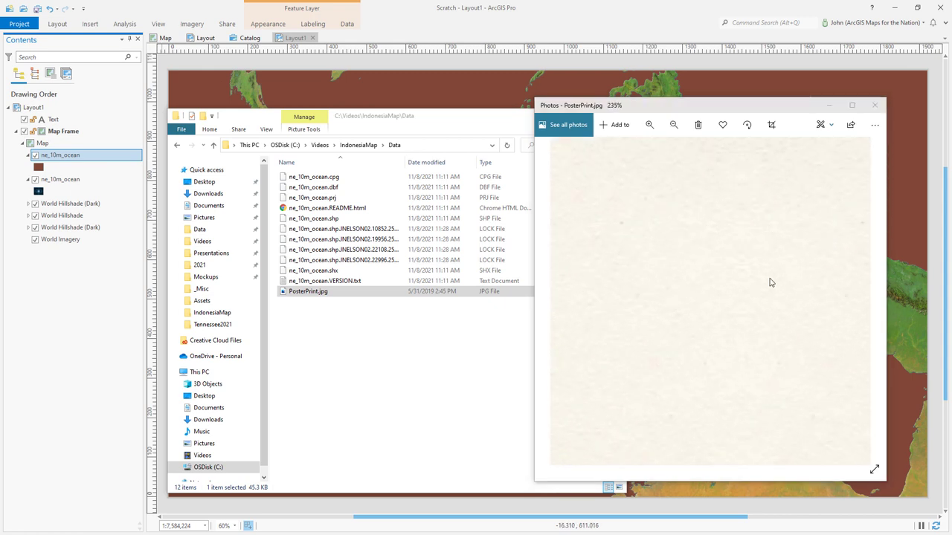
scroll(761, 284, "down", 3)
scroll(659, 266, "down", 2)
scroll(690, 280, "down", 1)
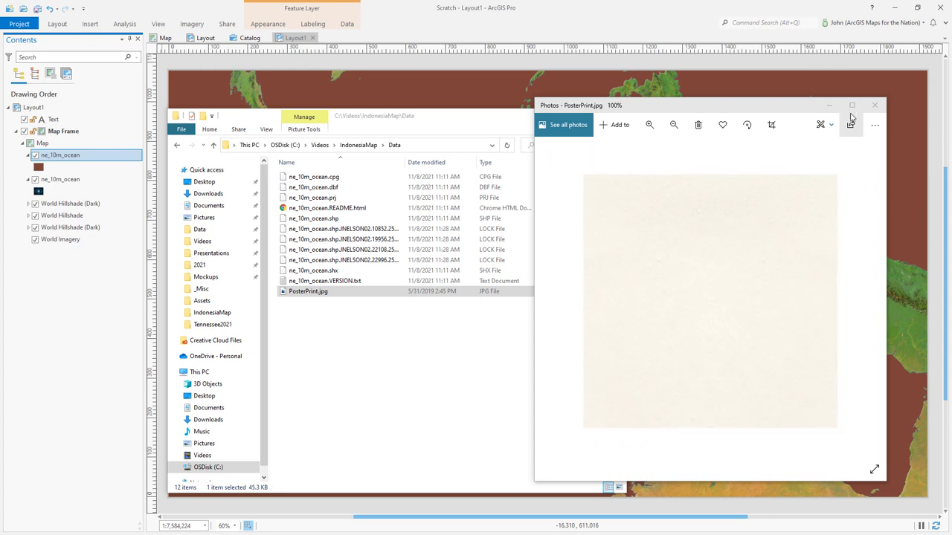
left_click(875, 106)
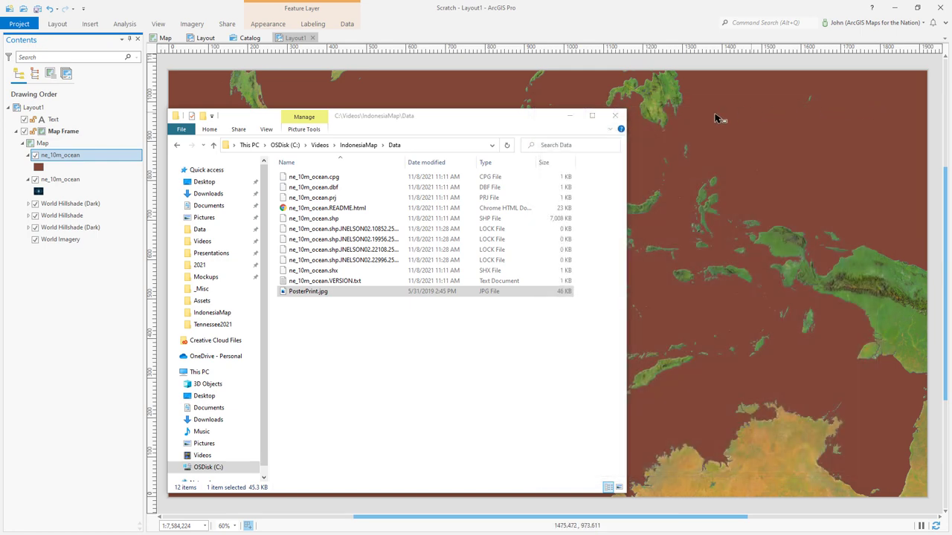
Turn off the top ocean layer's outline stroke and change its fill to a picture fill.
left_click(616, 119)
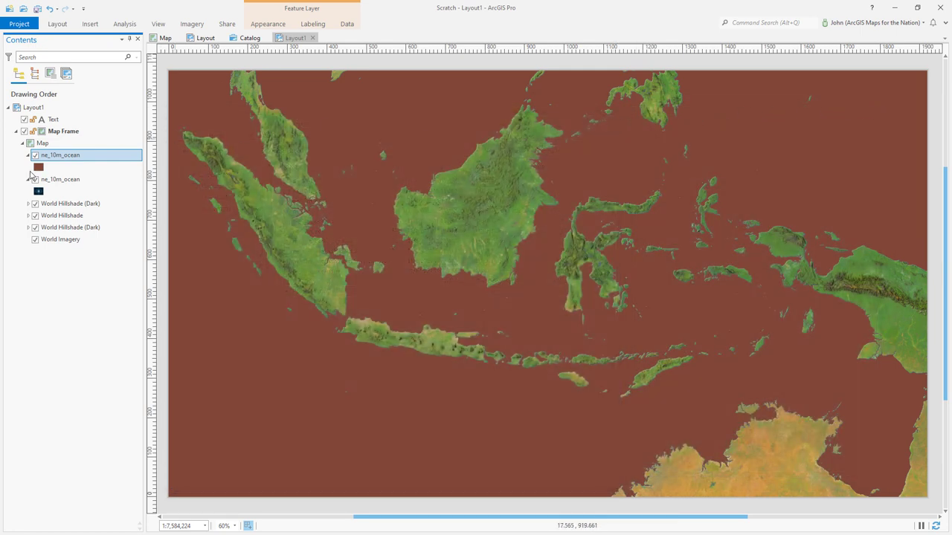
left_click(38, 168)
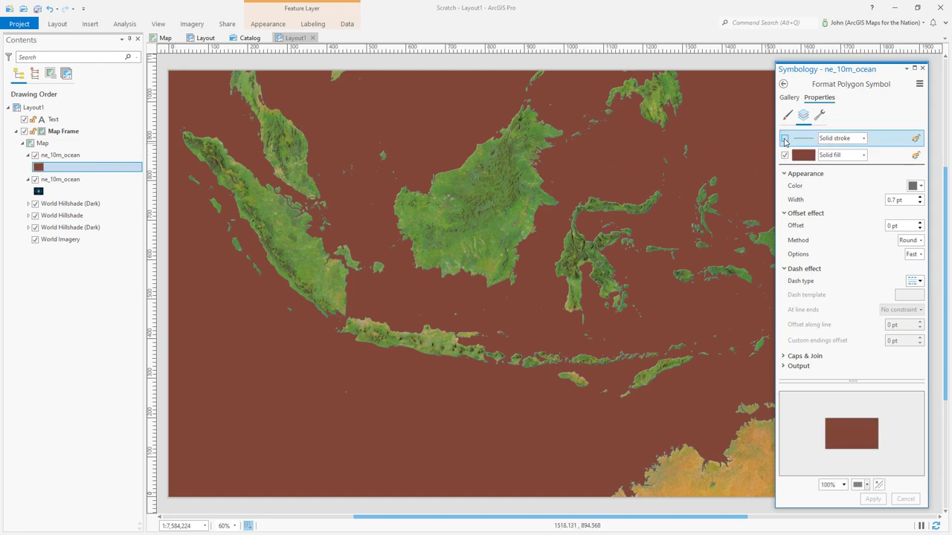
left_click(784, 140)
left_click(871, 159)
left_click(863, 155)
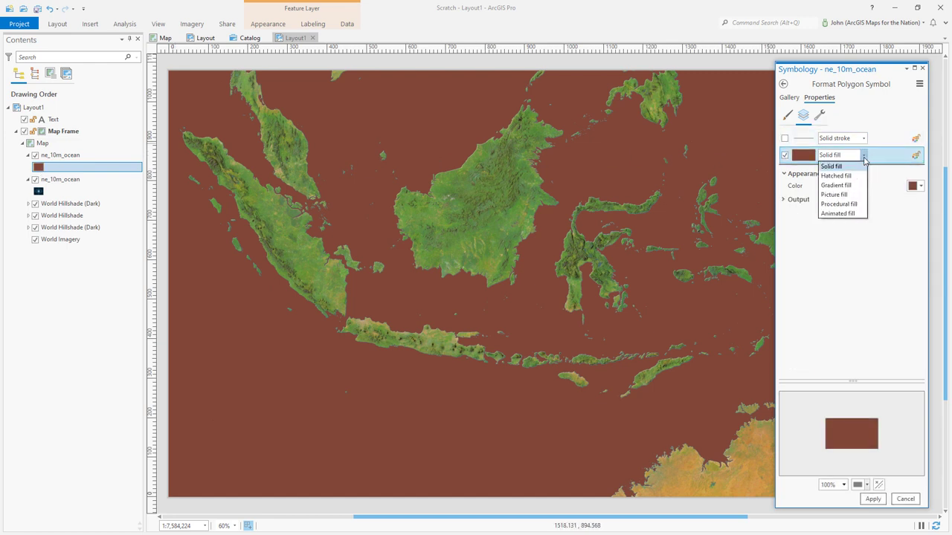
left_click(835, 195)
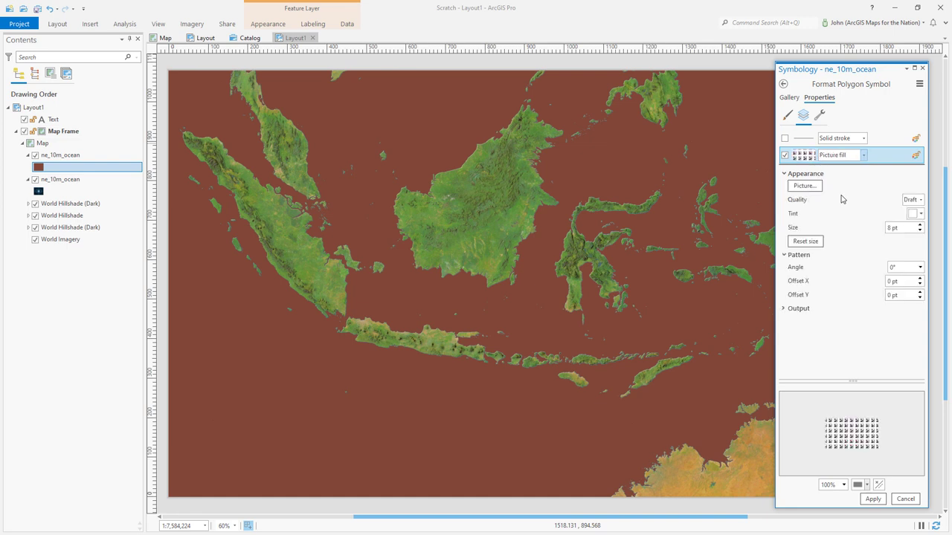
Set the picture fill to Picture quality, 256 pt size and the PosterPrint.jpg image, then apply.
left_click(913, 201)
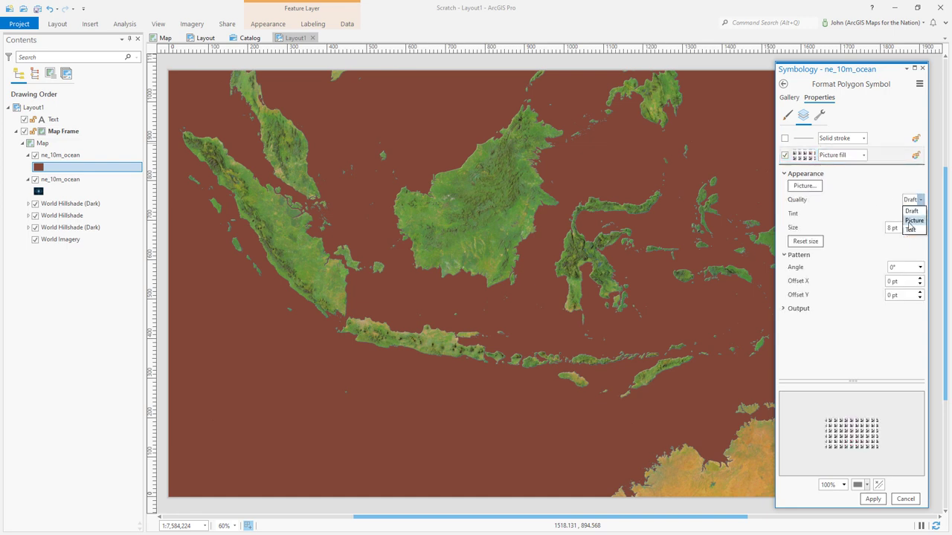
left_click(910, 221)
left_click_drag(902, 228, 885, 235)
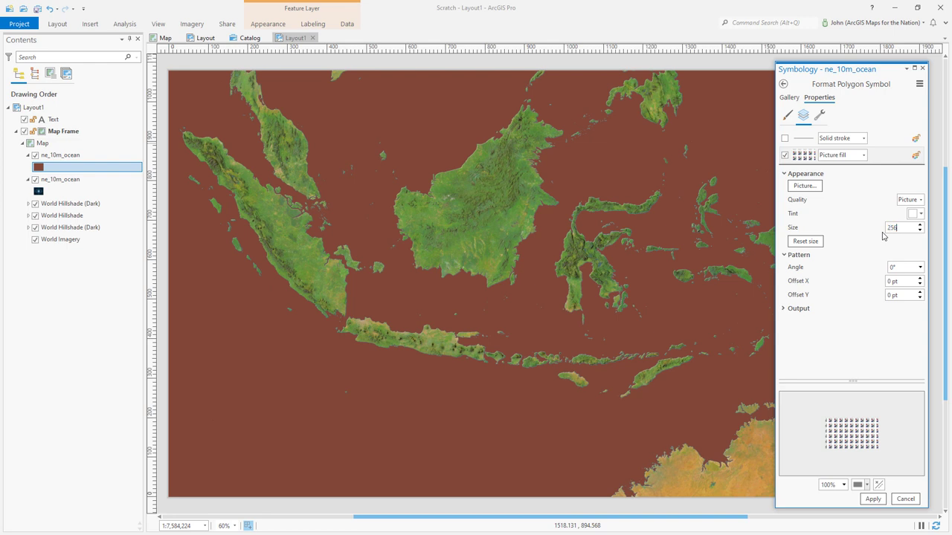
key("Tab")
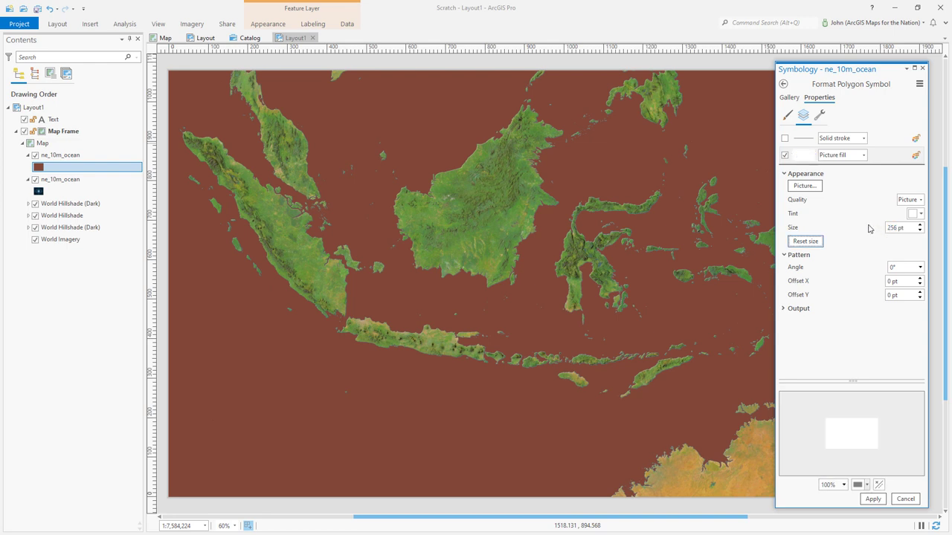
left_click(804, 186)
left_click(418, 137)
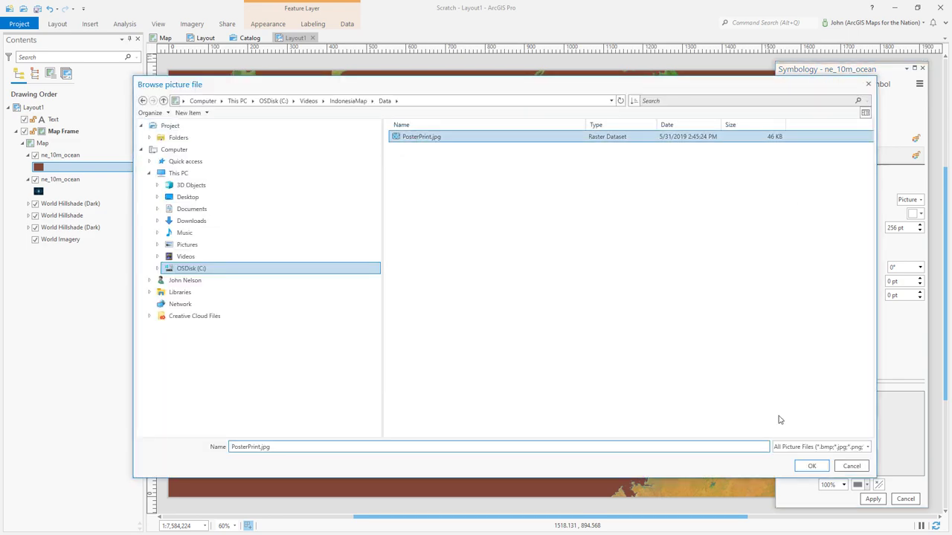
left_click(808, 465)
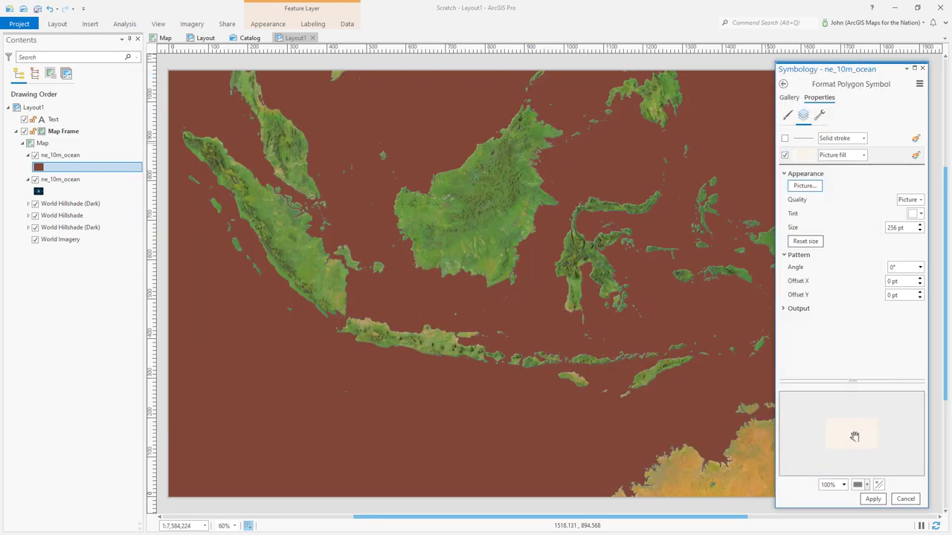
scroll(854, 435, "up", 7)
left_click(873, 499)
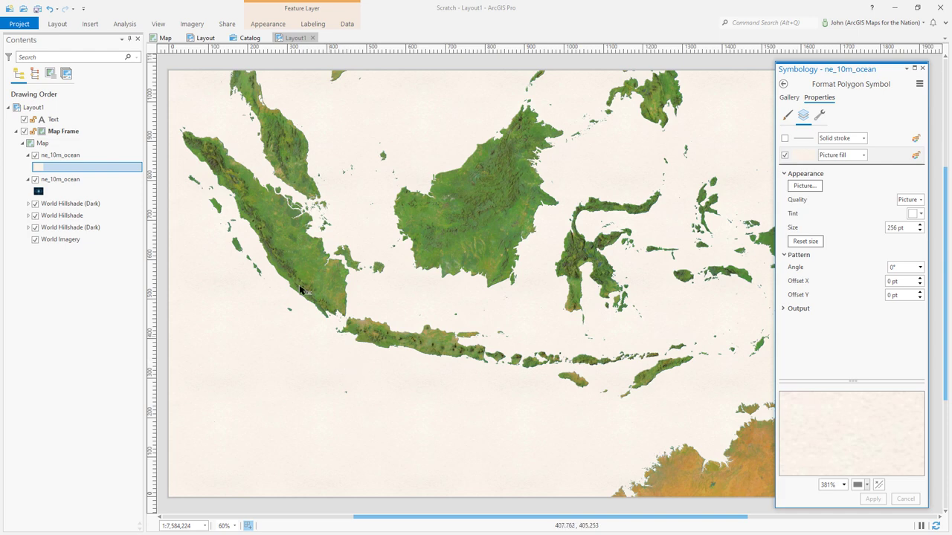
left_click(267, 24)
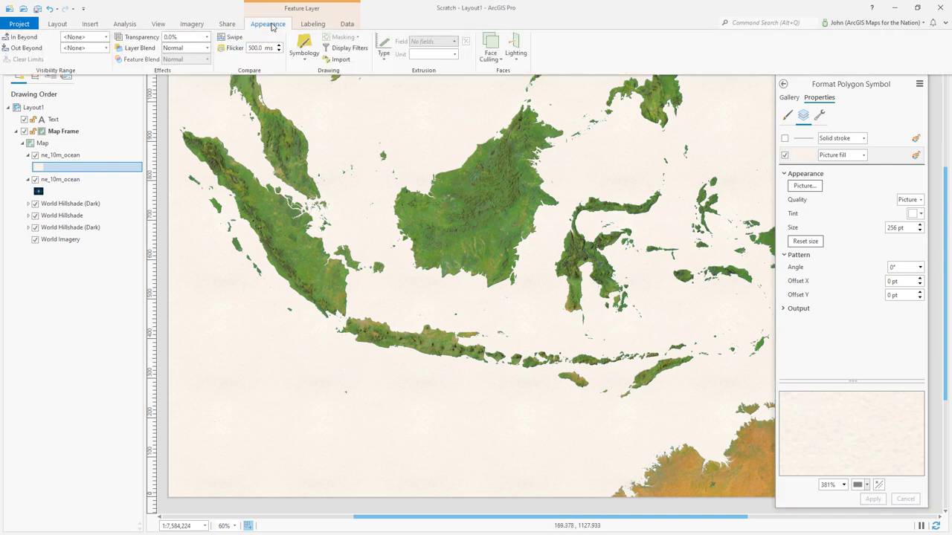
Set the paper-texture ocean layer's Layer Blend to Color Burn so the navy gradient shows through.
left_click(207, 49)
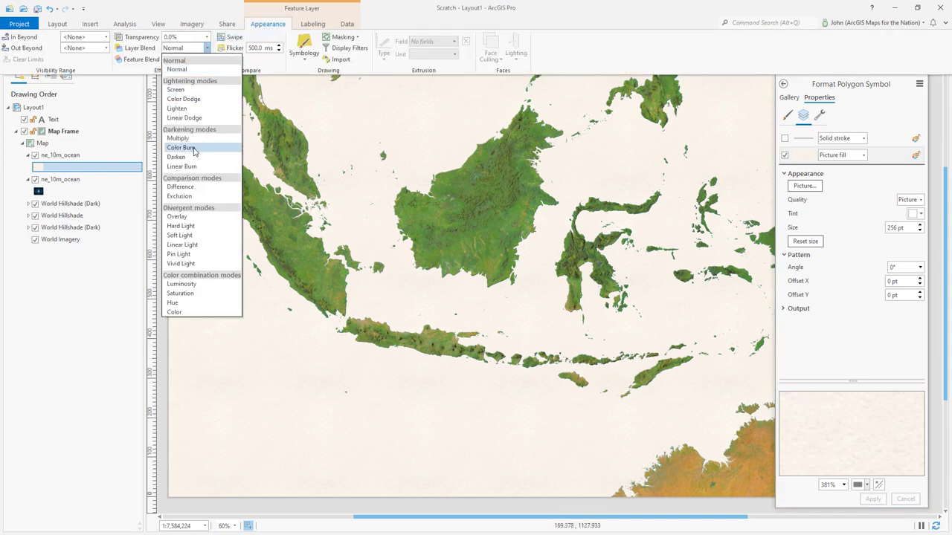
left_click(181, 147)
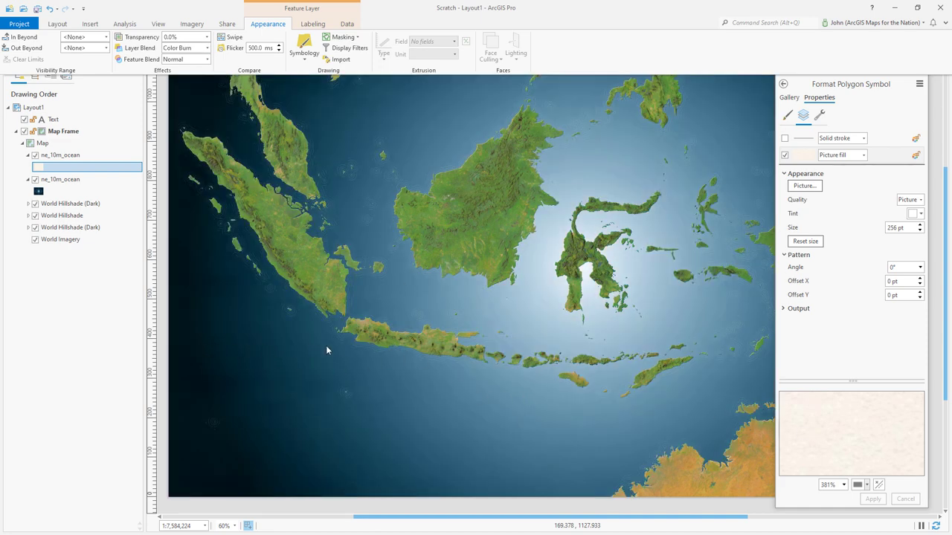
left_click(235, 526)
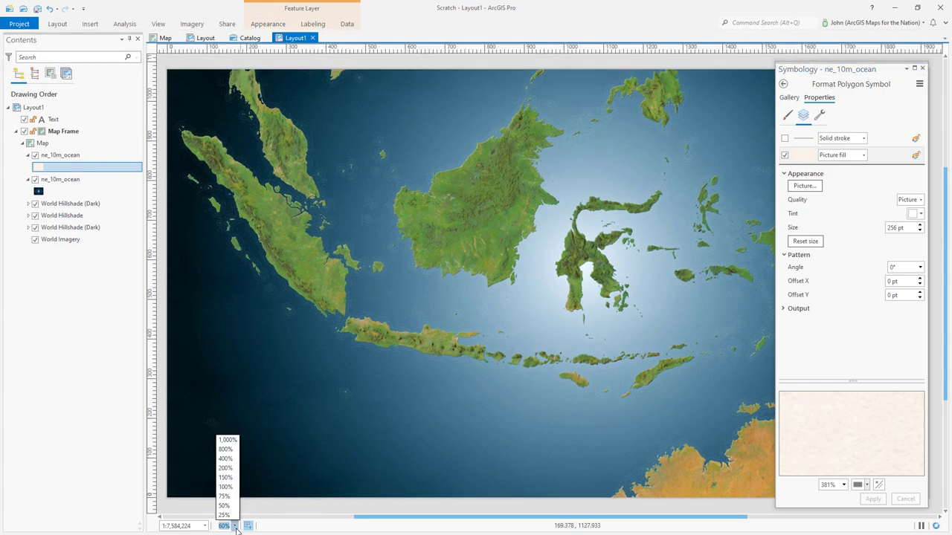
View the layout at 100% and copy the top ne_10m_ocean layer.
left_click(222, 487)
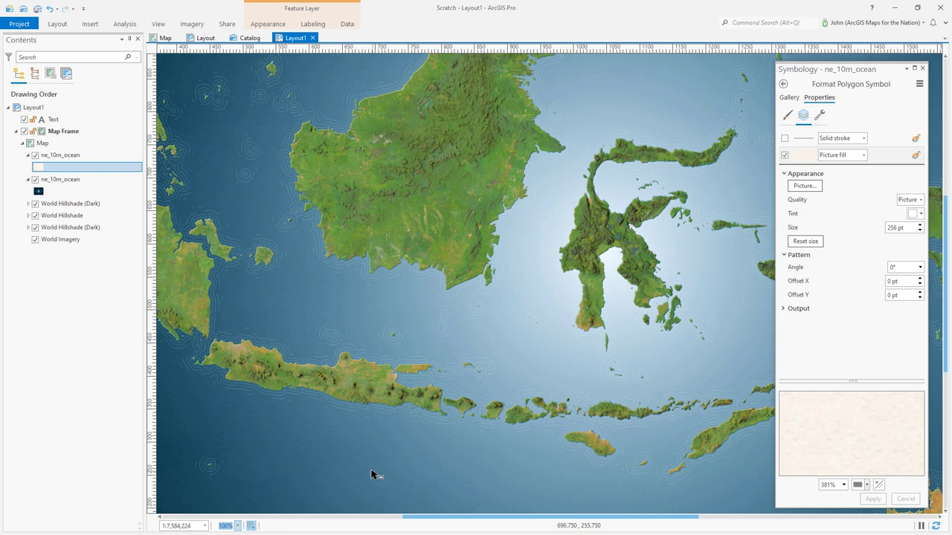
left_click(94, 156)
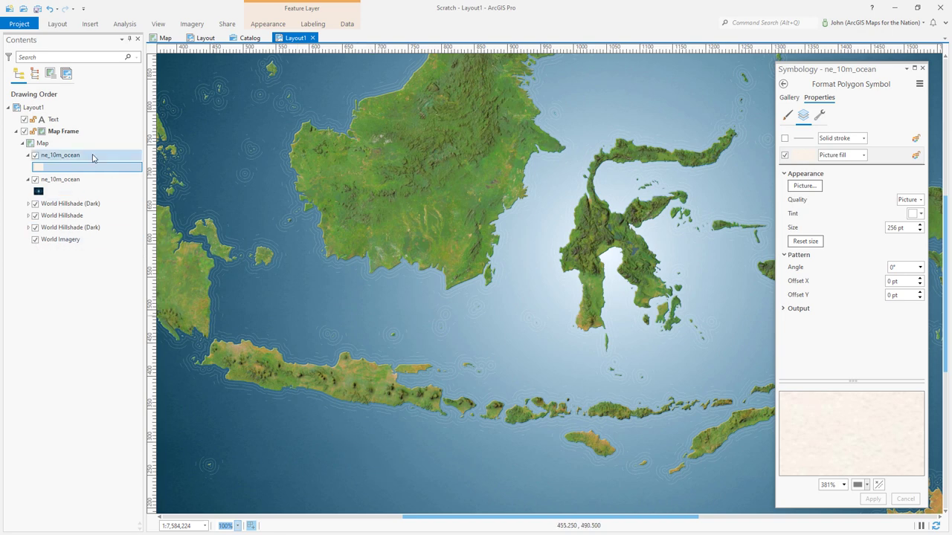
right_click(94, 156)
key("Escape")
Paste the ne_10m_ocean copy at the top of the Map and close the Symbology pane.
left_click(90, 145)
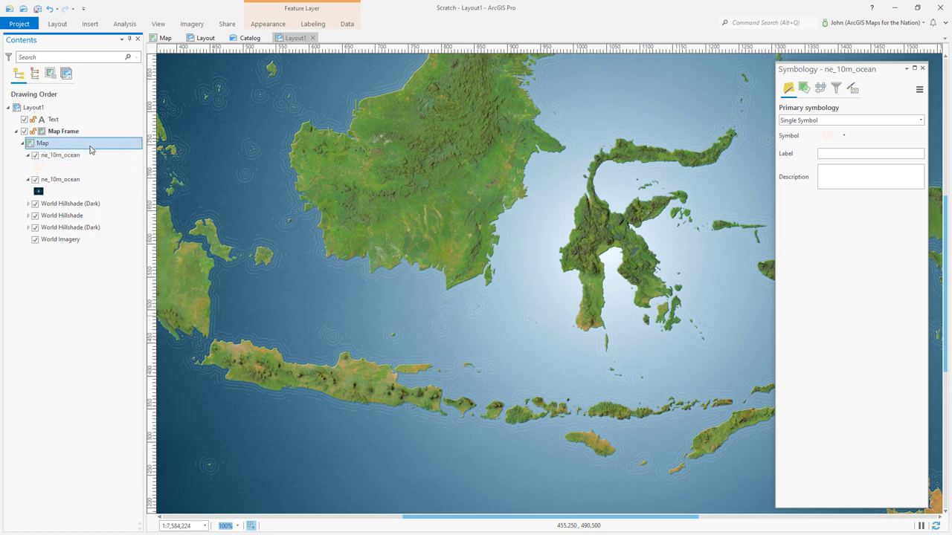
right_click(90, 145)
key("Escape")
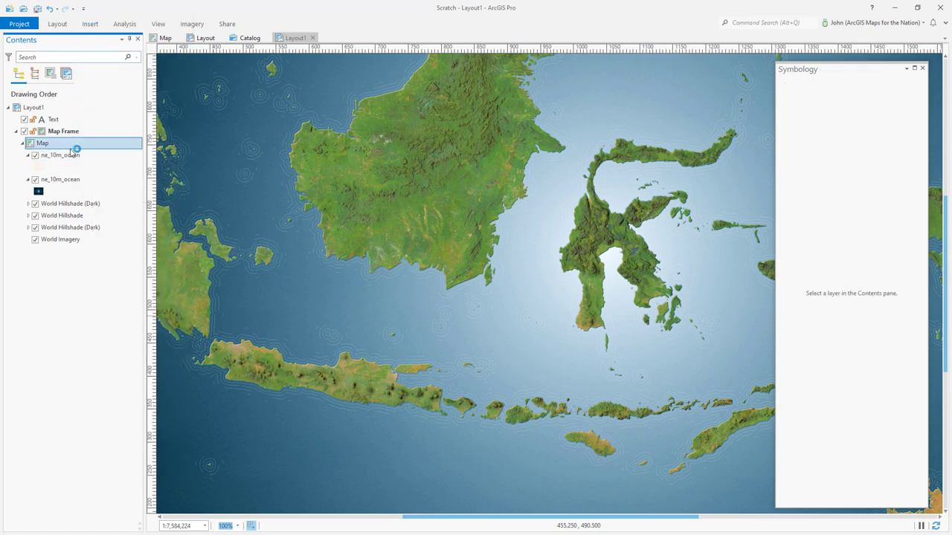
left_click(67, 155)
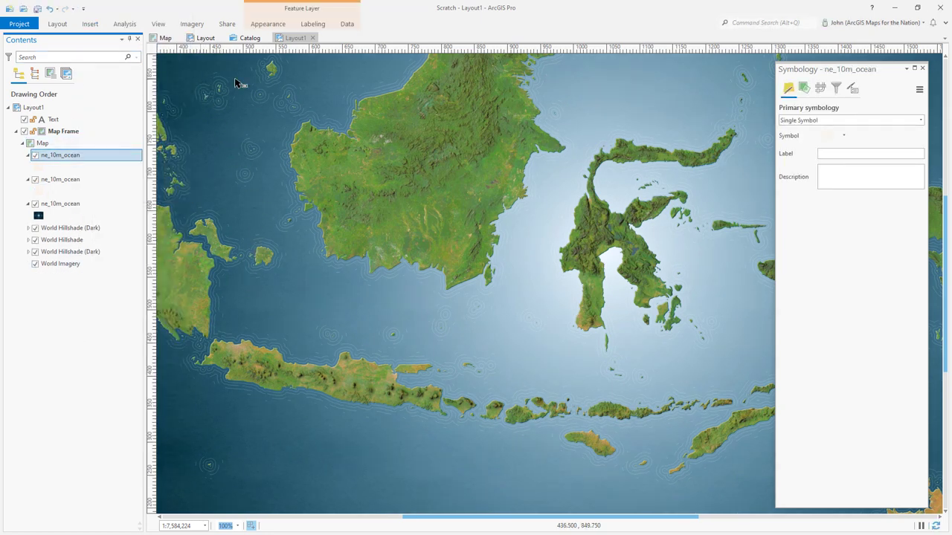
left_click(923, 69)
left_click(58, 24)
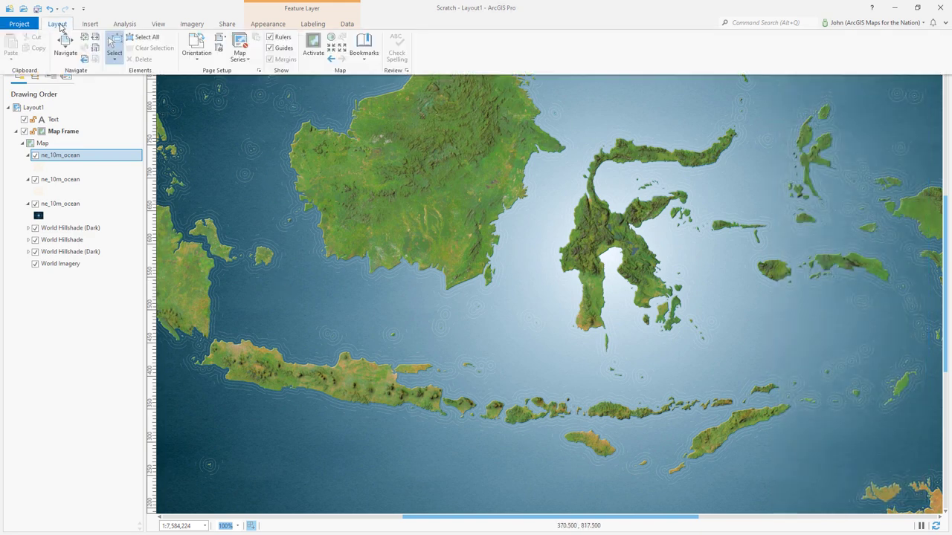
left_click(87, 38)
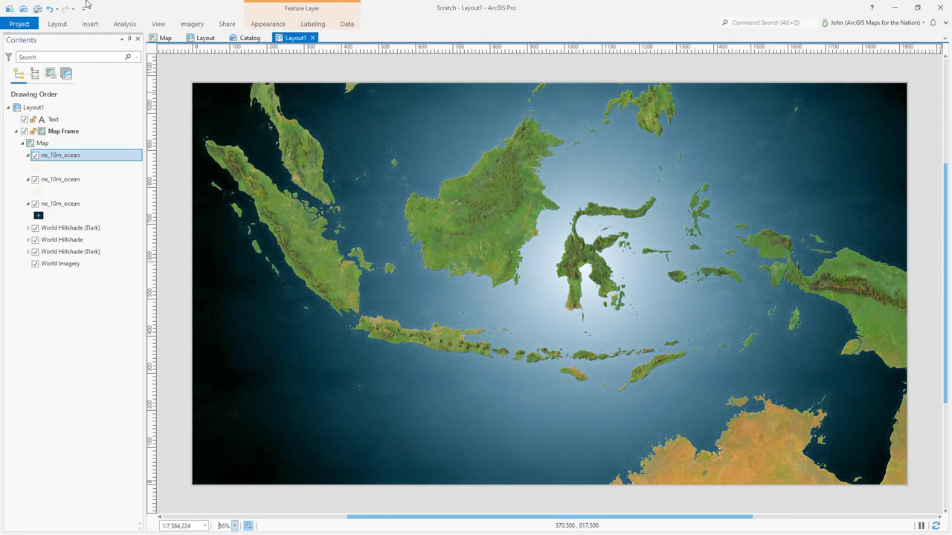